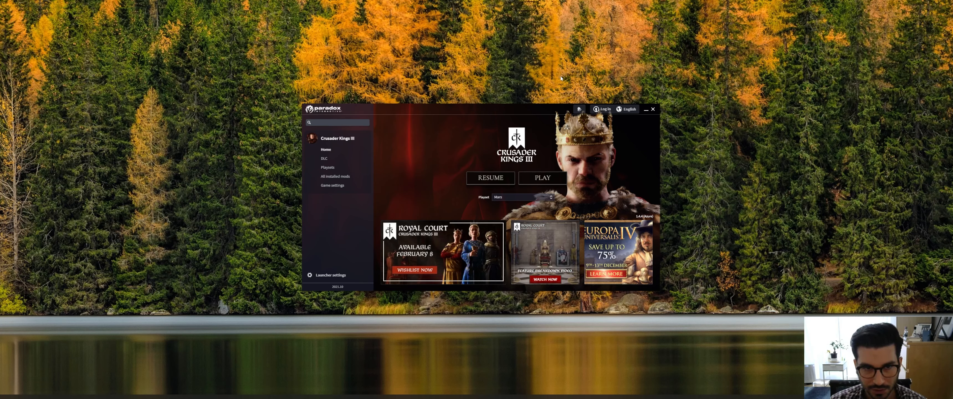
- View the launcher's game settings, launch with the Mars playset, and start a new game from the main menu
left_click(328, 187)
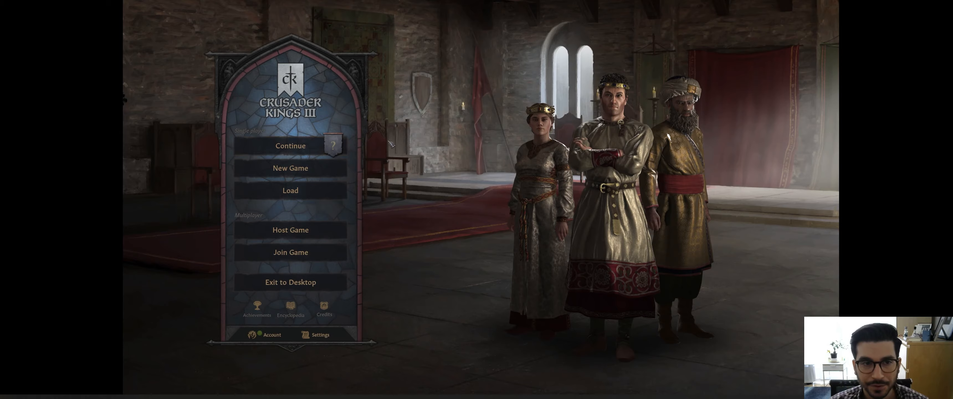
left_click(290, 168)
left_click(168, 338)
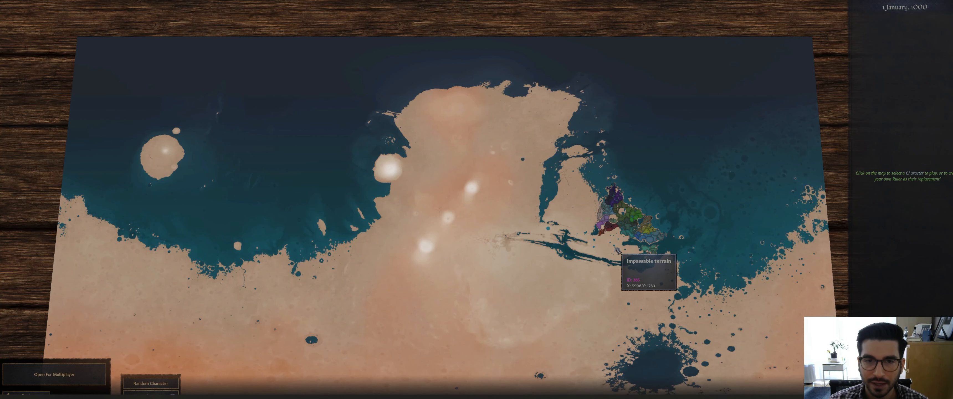
- Open the debug console over the Mars map and run the map_editor command
scroll(617, 250, "up", 8)
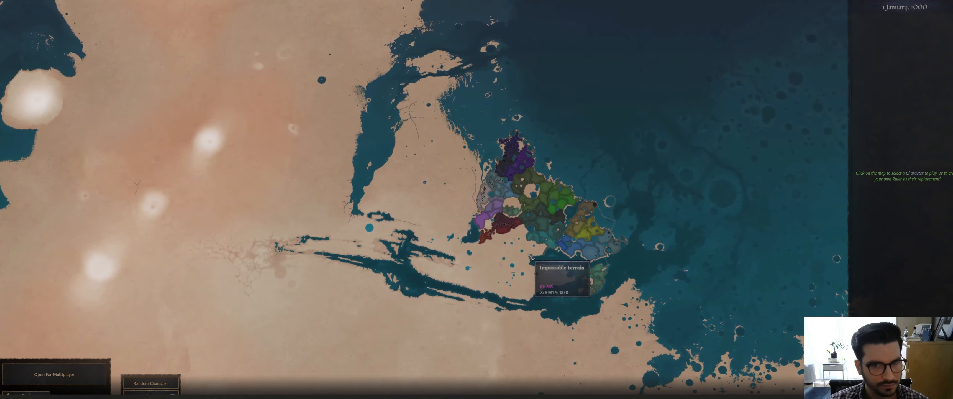
scroll(542, 292, "up", 6)
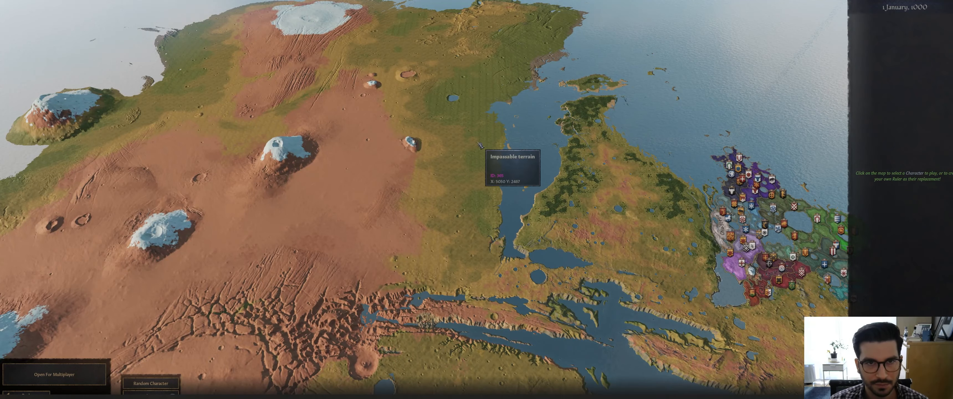
middle_click_drag(677, 269, 536, 141)
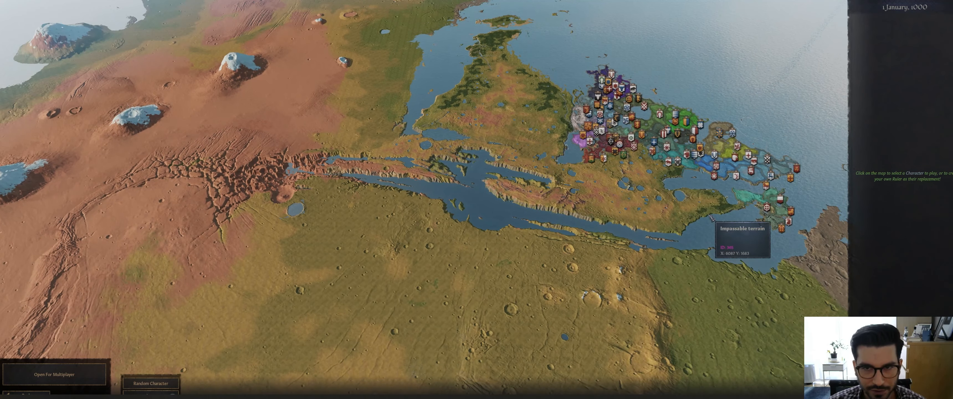
middle_click_drag(709, 215, 450, 147)
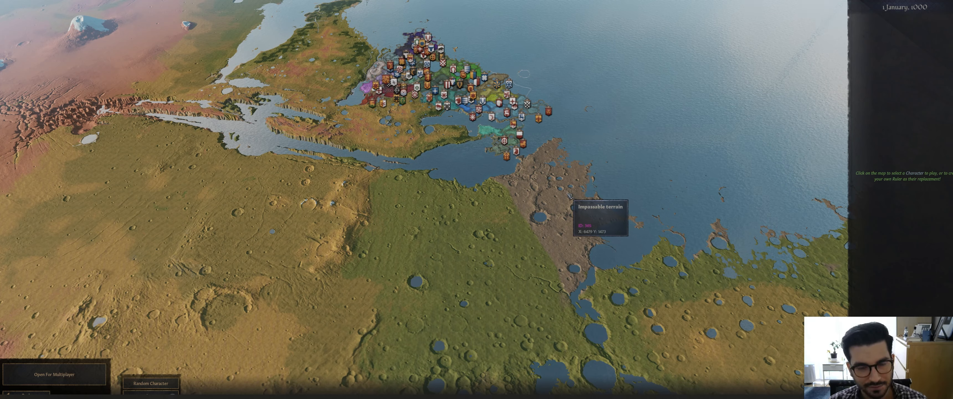
key("grave")
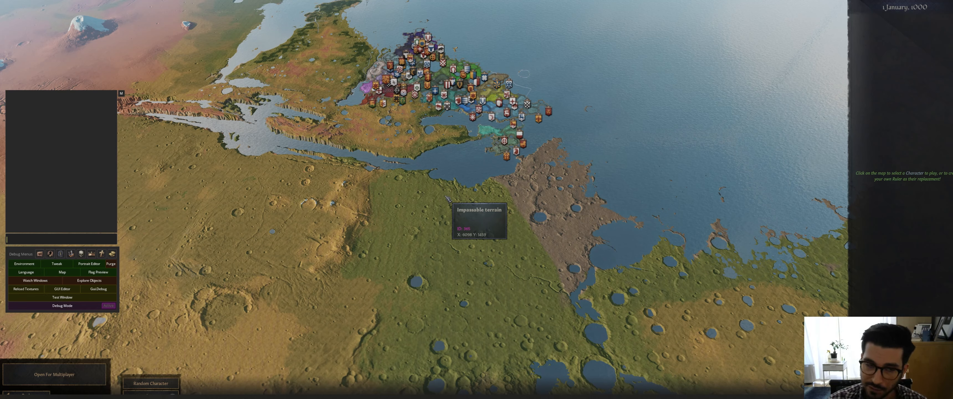
type("map_editor")
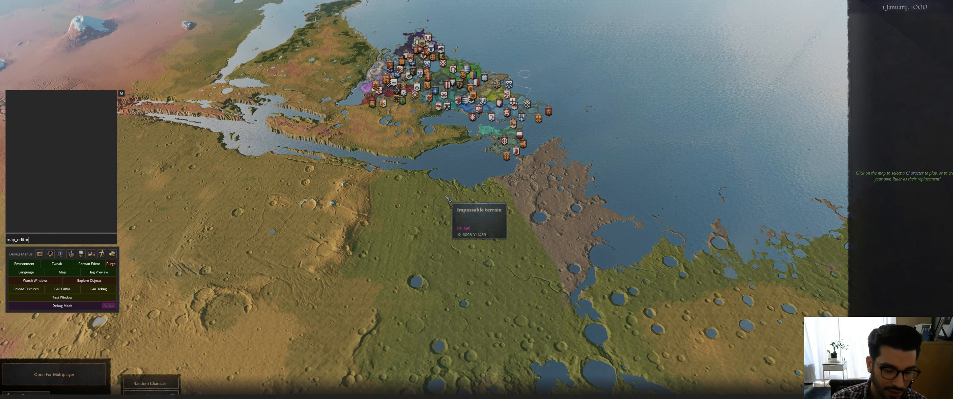
key("Return")
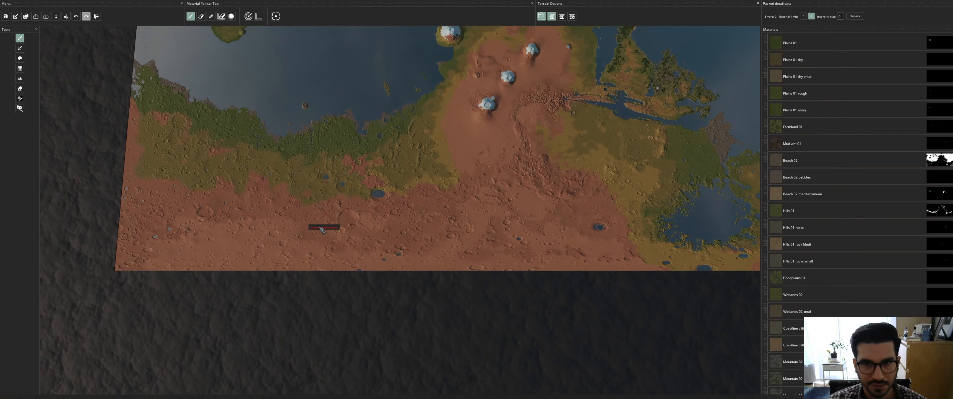
- Examine the whole Mars map and the bare brown peninsula beside the green coast in the map editor
middle_click_drag(604, 165, 369, 224)
scroll(501, 213, "up", 5)
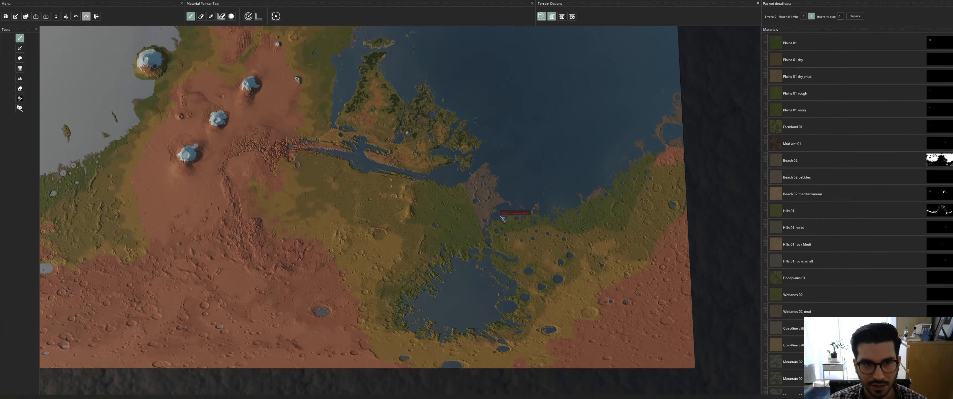
scroll(514, 163, "up", 6)
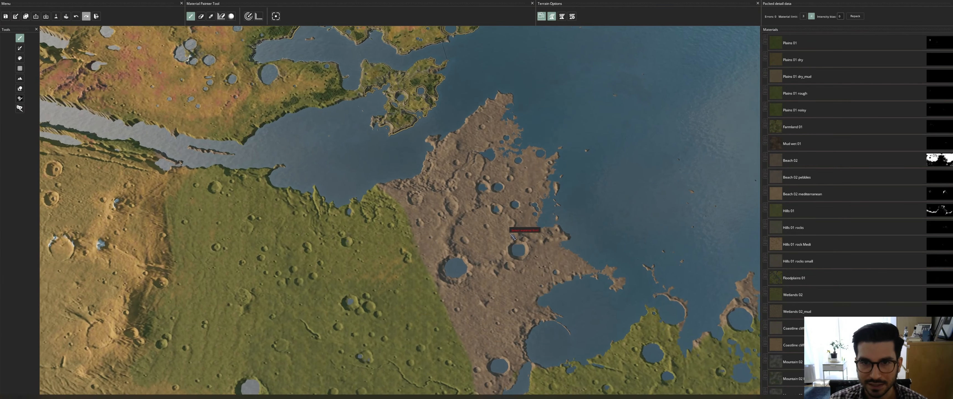
scroll(578, 238, "down", 2)
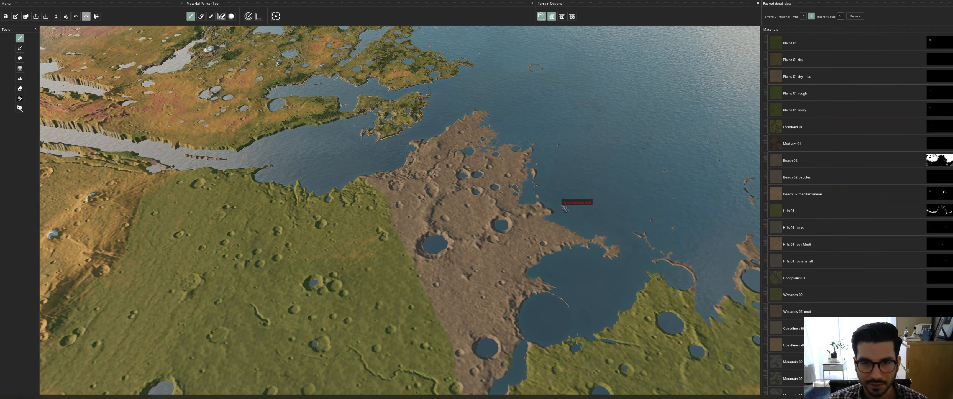
middle_click_drag(433, 62, 522, 183)
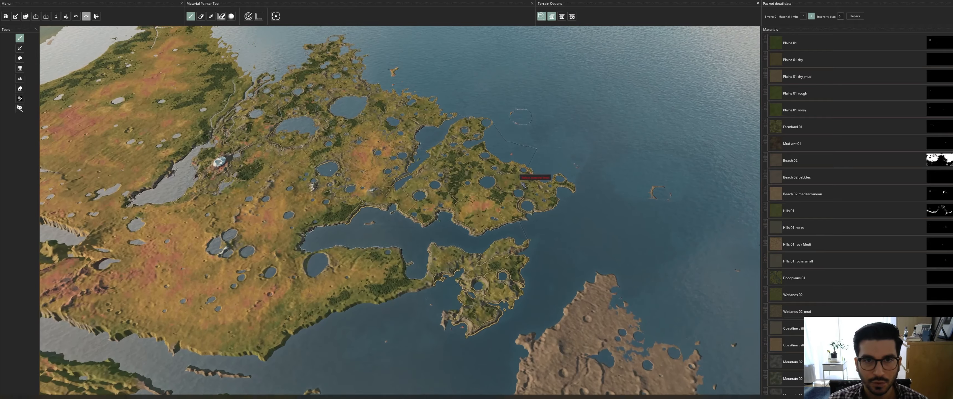
- Examine the painted materials, vegetation, crater lakes and province borders across the detailed islands and mainland up close
scroll(520, 218, "up", 4)
middle_click_drag(531, 291, 547, 202)
scroll(550, 218, "down", 2)
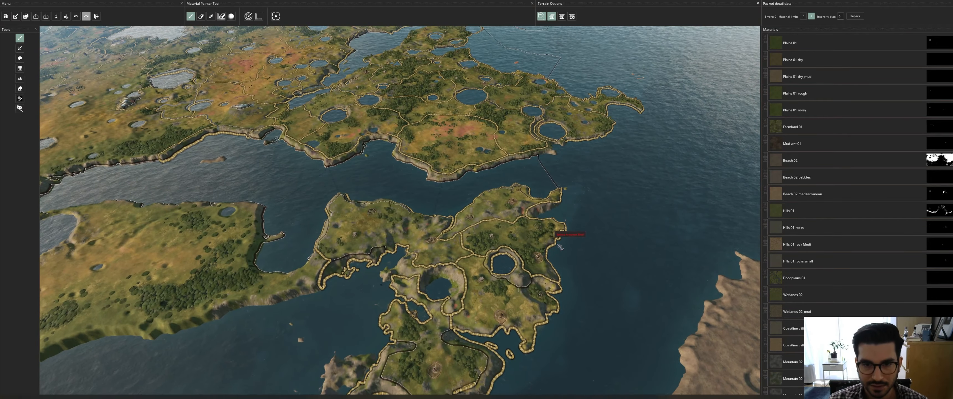
middle_click_drag(557, 239, 547, 189)
scroll(551, 210, "up", 2)
scroll(551, 209, "up", 2)
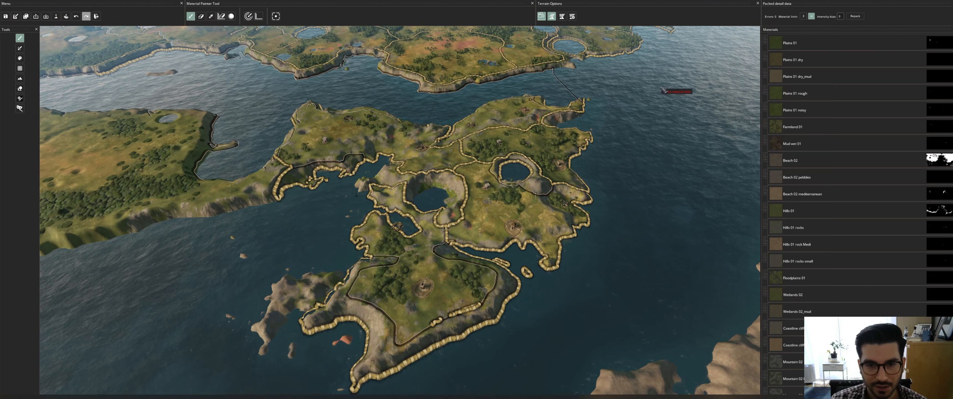
middle_click_drag(660, 66, 668, 202)
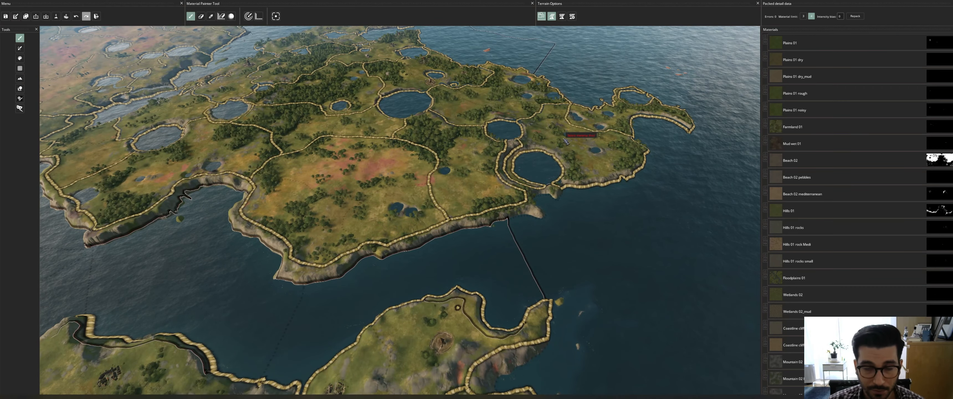
scroll(556, 133, "up", 2)
key("alt")
middle_click_drag(418, 120, 527, 257)
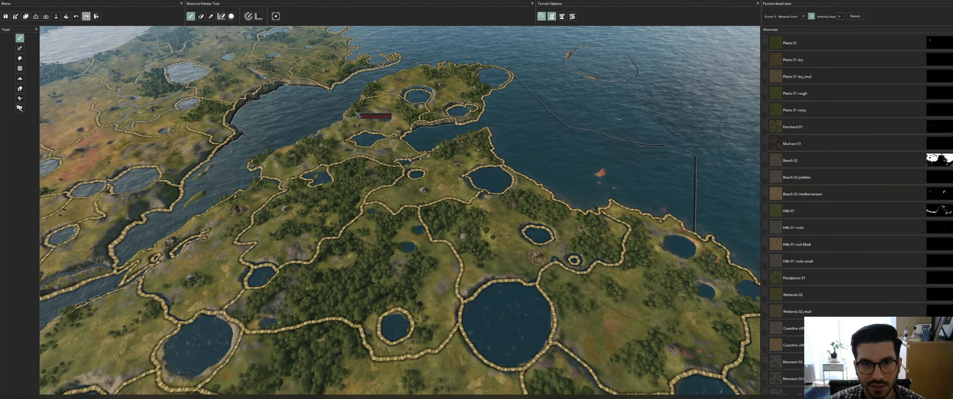
middle_click_drag(364, 107, 568, 235)
middle_click_drag(372, 168, 507, 227)
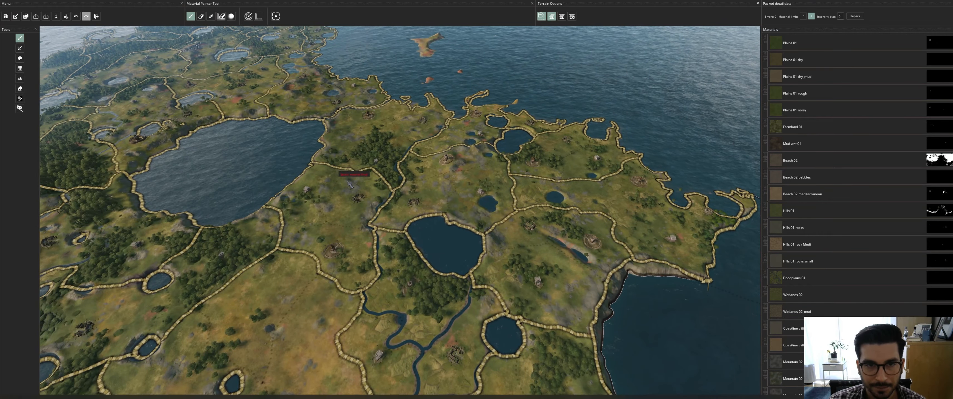
middle_click_drag(374, 170, 566, 277)
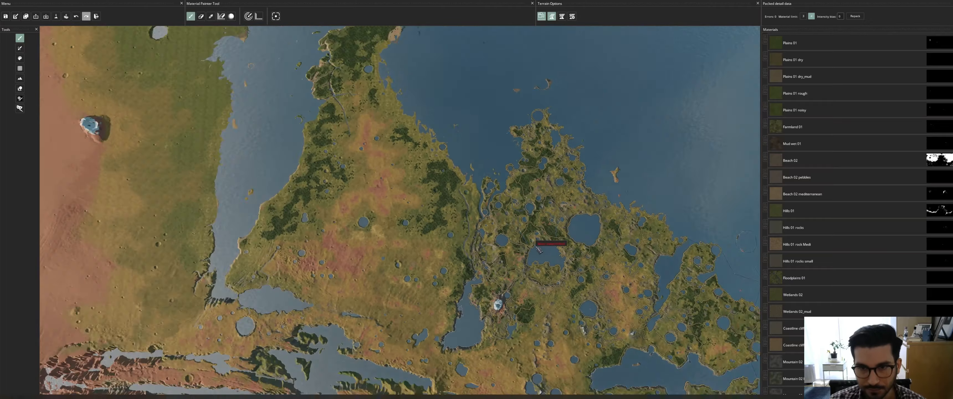
- Paint the Plains 01 material over the bare ground around the crater lake up to the coastline
scroll(495, 304, "up", 5)
scroll(461, 182, "up", 5)
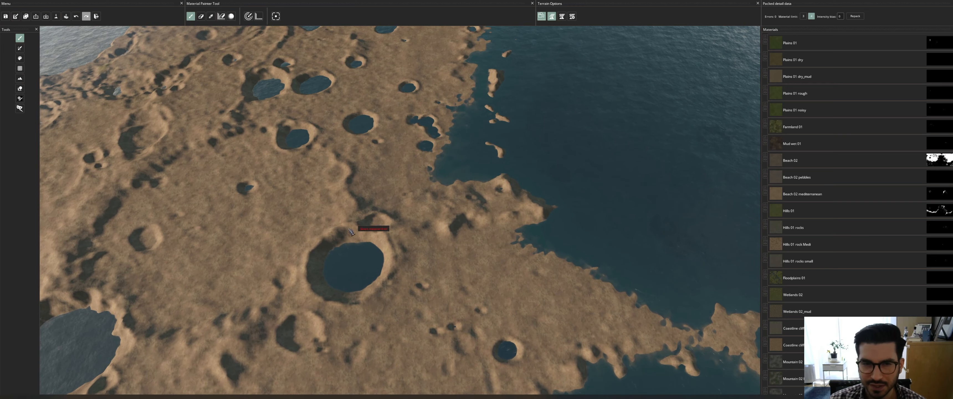
scroll(400, 237, "down", 3)
scroll(401, 236, "up", 3)
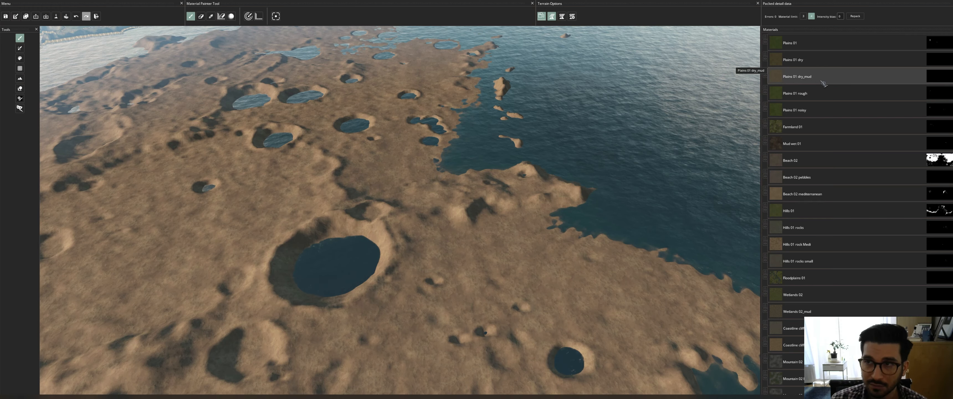
left_click(855, 47)
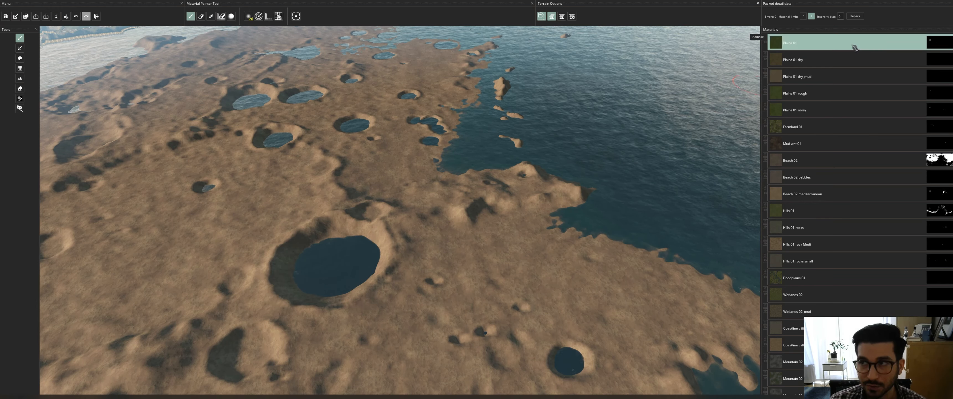
mouse_move(566, 209)
left_mouse_down()
mouse_move(327, 237)
mouse_move(345, 319)
mouse_move(387, 277)
mouse_move(669, 245)
mouse_move(430, 182)
mouse_move(469, 159)
mouse_move(373, 170)
mouse_move(210, 229)
left_mouse_up()
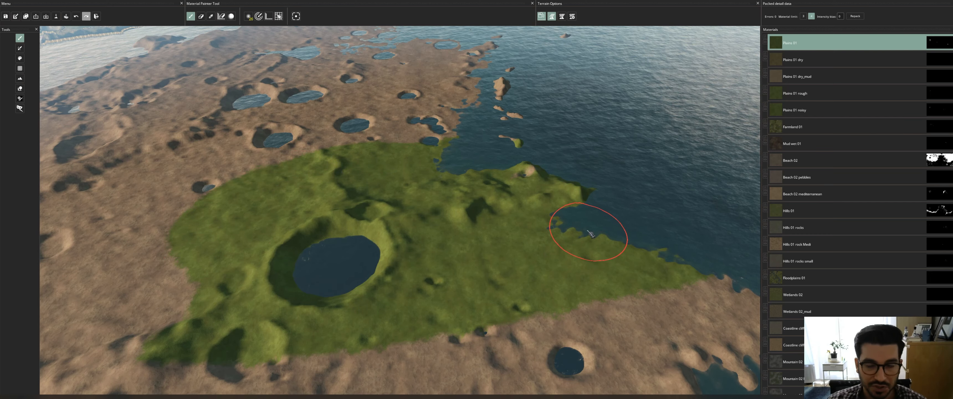
- Undo the large Plains 01 paint stroke around the crater lake
scroll(571, 272, "up", 3)
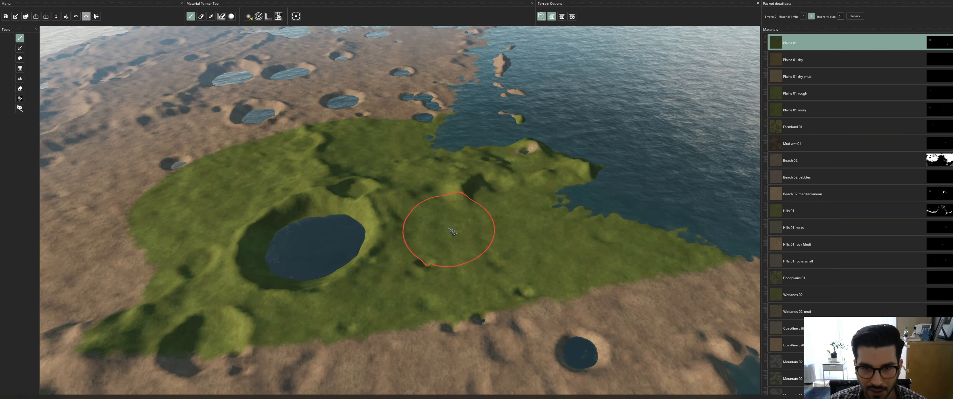
right_click(452, 232)
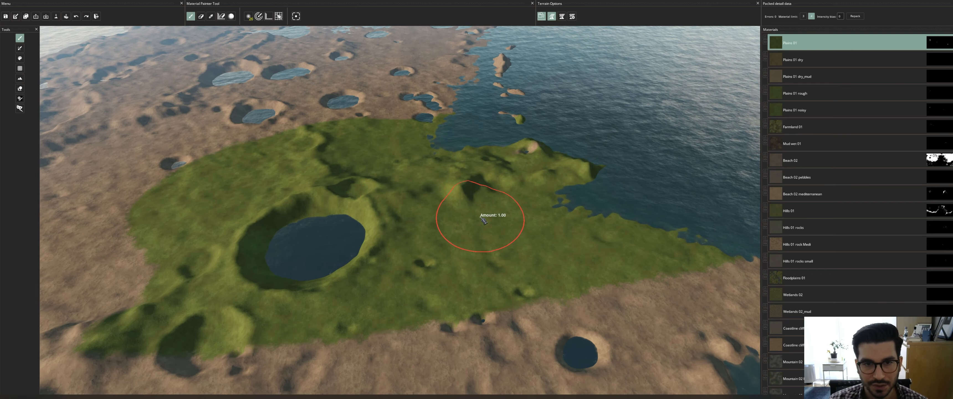
key("ctrl+z")
scroll(427, 220, "up", 3)
scroll(427, 221, "up", 3)
- Paint a round patch of Plains 01 beside the crater lake with the brush Amount at 1
right_click(448, 230)
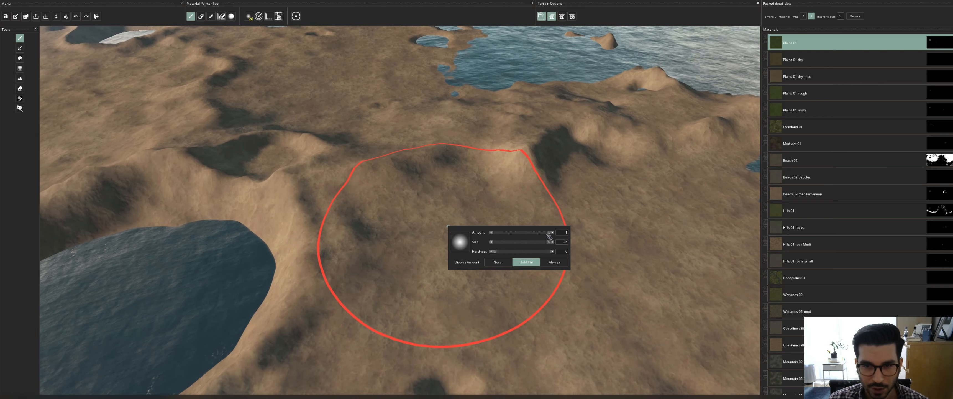
middle_click_drag(423, 204, 404, 181)
key("ctrl+y")
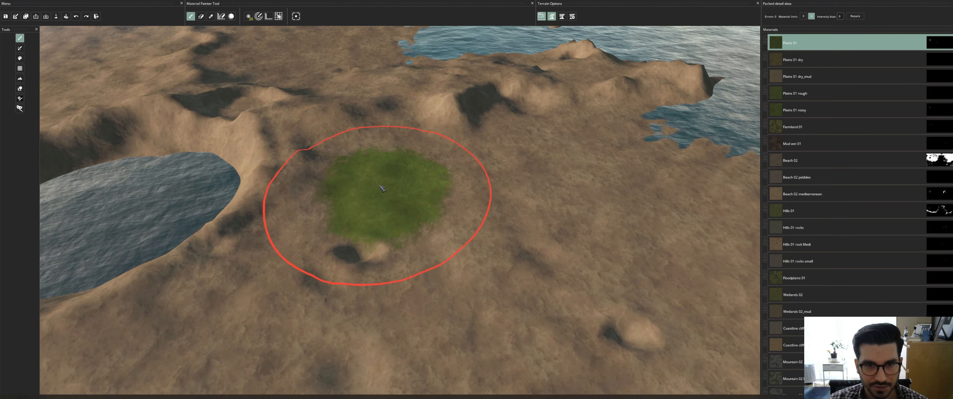
- Lower the brush Amount and paint a second Plains 01 patch beside the first for comparison
right_click(379, 187)
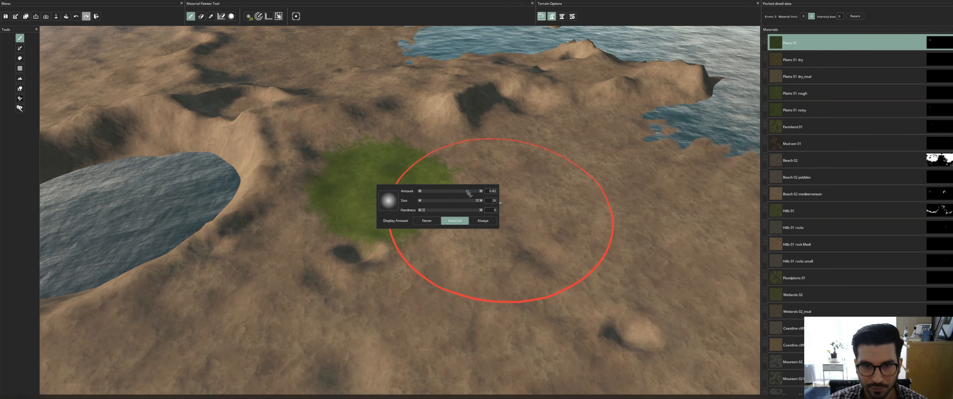
left_click(587, 189)
left_click(560, 186)
left_click(560, 185)
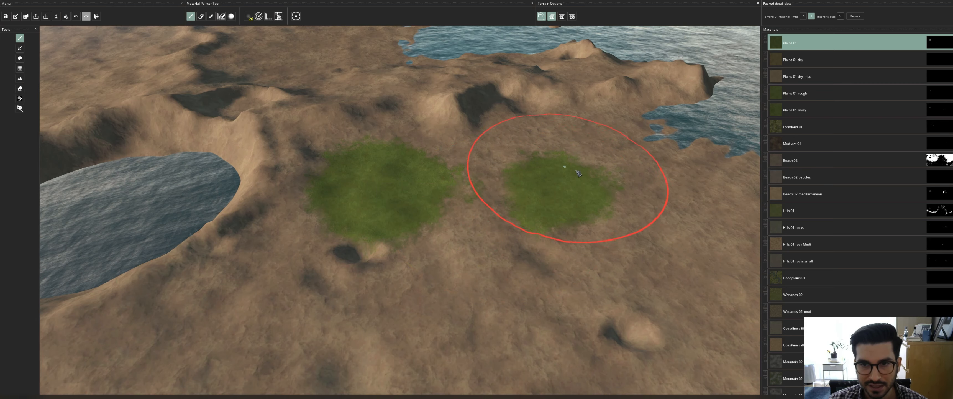
- Undo the second green patch and apply a single light dab of Plains 01 in its place
key("ctrl+z")
key("ctrl+z")
left_click(558, 173)
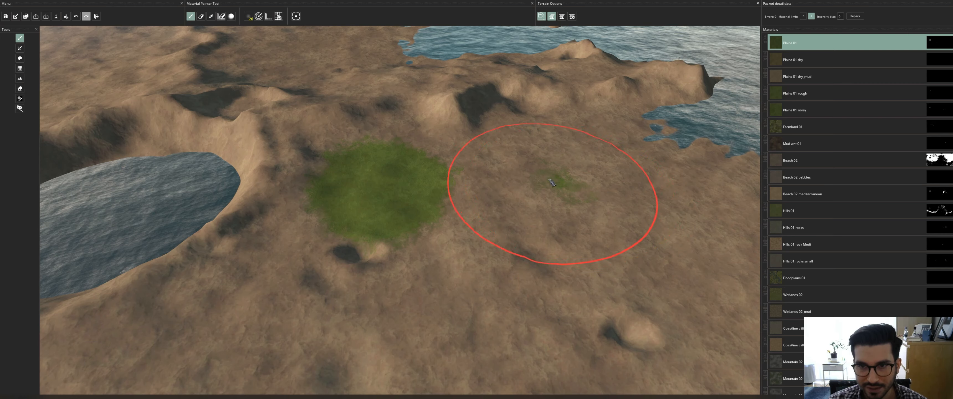
- Set the brush Amount to 0.45 and build up a Plains 01 patch beside the first with repeated strokes
right_click(535, 180)
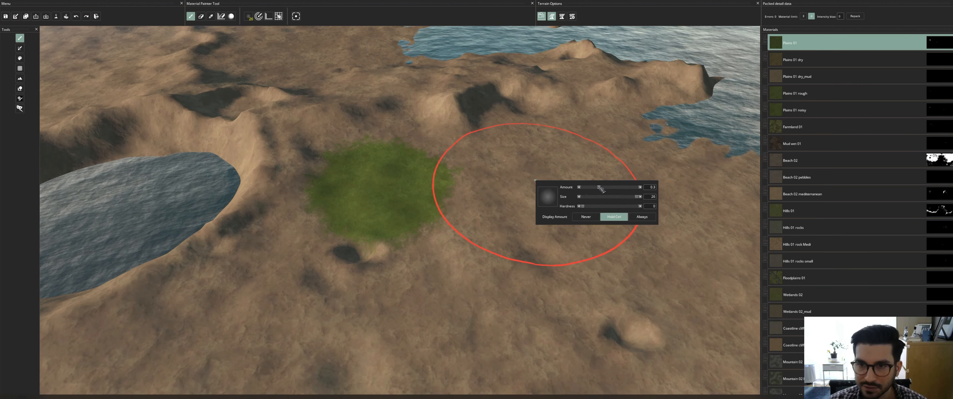
left_click_drag(599, 187, 607, 188)
left_click(551, 176)
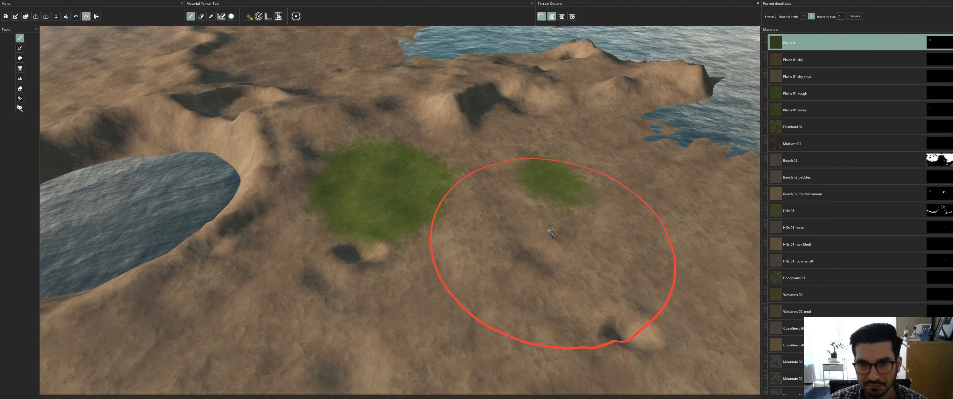
mouse_move(555, 187)
left_mouse_down()
mouse_move(560, 193)
mouse_move(552, 182)
left_mouse_up()
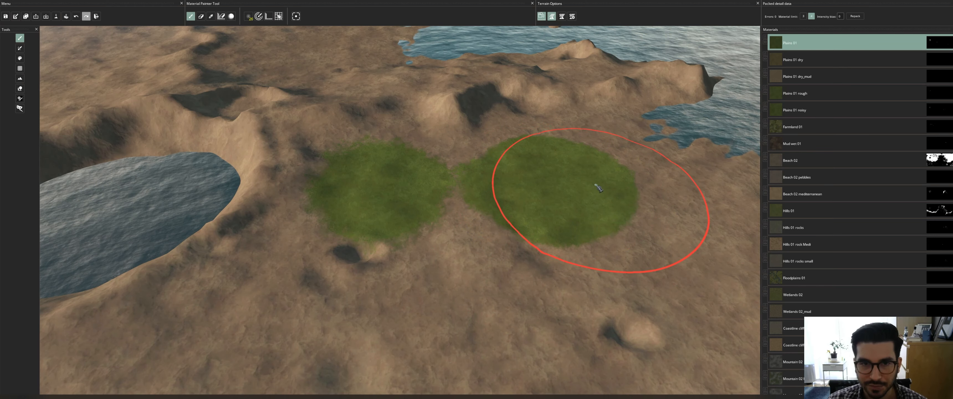
- Undo the repeated Plains 01 strokes of the second patch
key("ctrl+z")
key("ctrl+z")
key("ctrl+z")
key("ctrl+z")
key("ctrl+z")
key("ctrl+z")
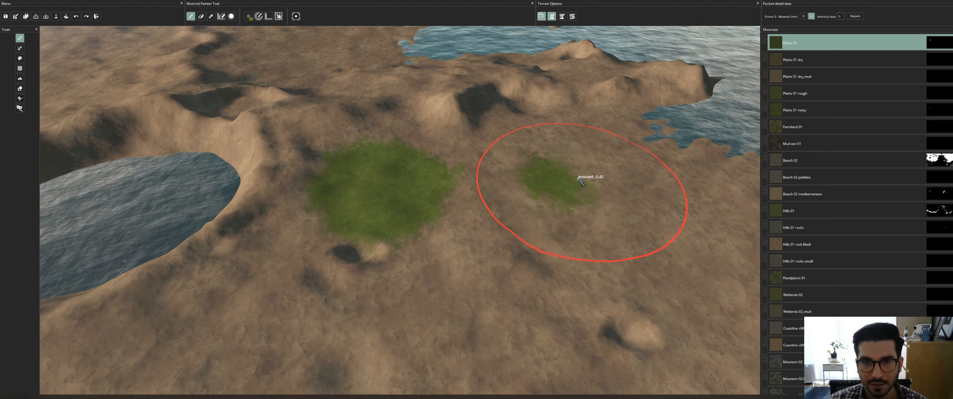
- Raise the brush Size to its maximum, restore the Plains 01 strokes, and resize the brush smaller and larger over them
right_click(498, 159)
left_click_drag(599, 173, 542, 173)
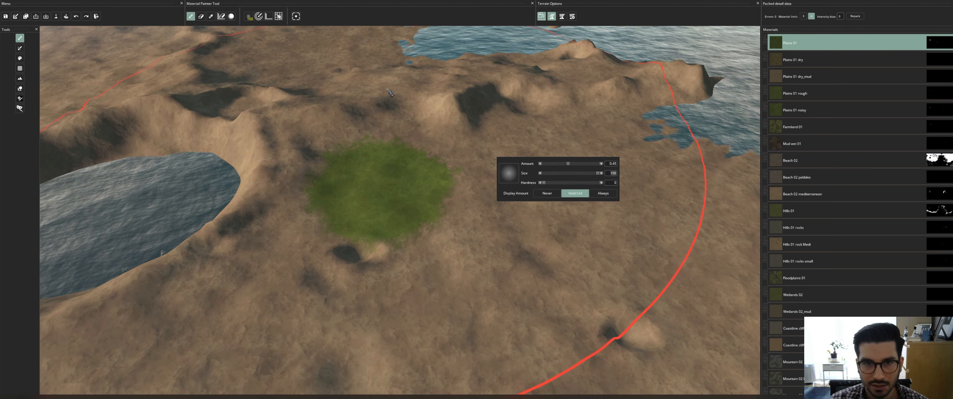
key("ctrl+y")
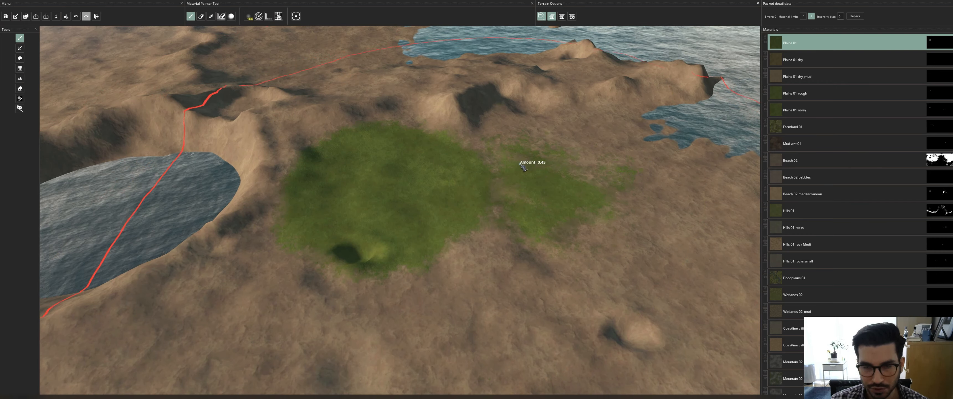
scroll(520, 165, "down", 10, "ctrl")
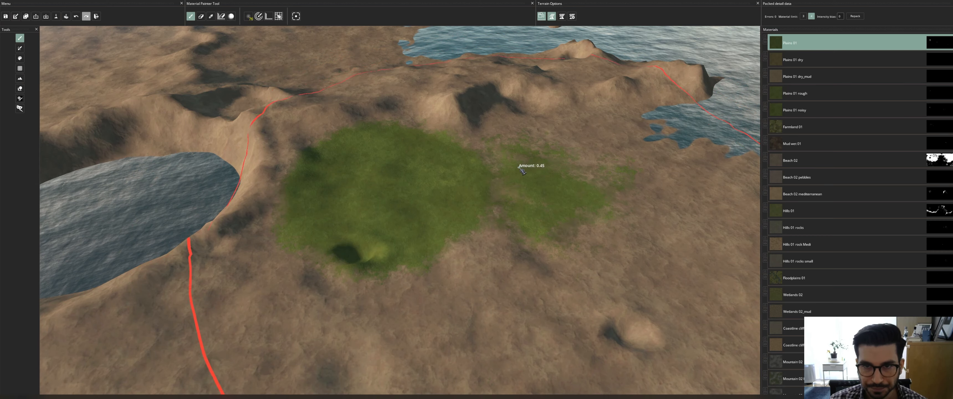
scroll(550, 177, "down", 8, "ctrl")
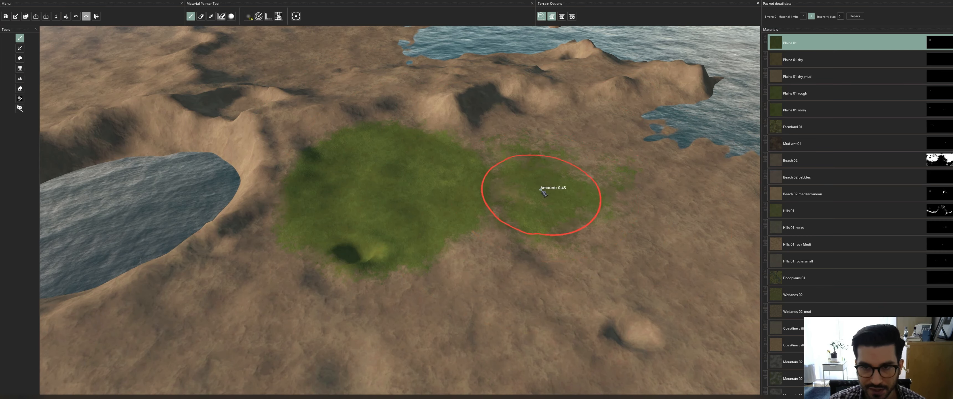
scroll(548, 182, "up", 2, "ctrl")
scroll(548, 182, "up", 4, "ctrl")
scroll(555, 170, "up", 1, "ctrl")
scroll(556, 172, "down", 2, "ctrl")
scroll(555, 172, "down", 2, "ctrl")
- Try painting Plains 01 with the resized brush, undo it, and reduce the brush Size to join the two green patches
left_click(558, 177)
key("ctrl+z")
right_click(518, 157)
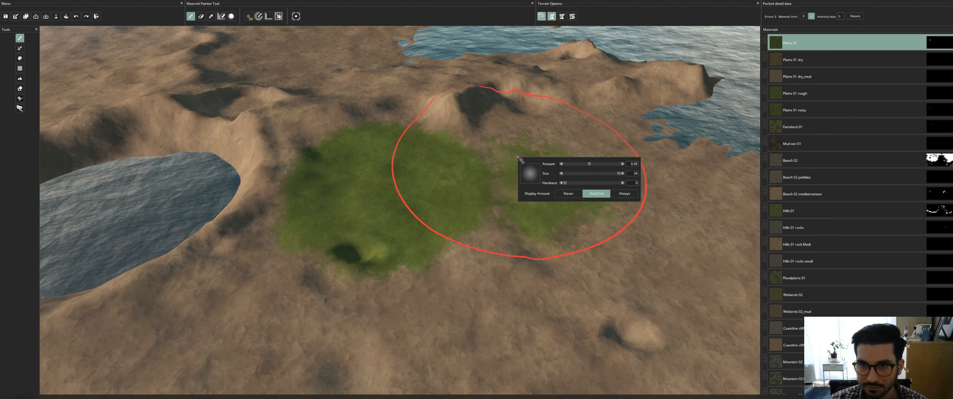
left_click(614, 173)
left_click(500, 187)
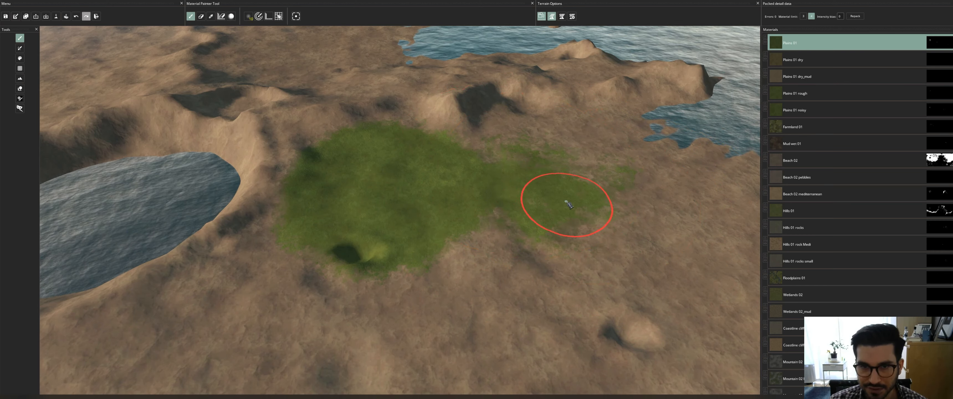
- Undo all the Plains 01 test strokes on the plain beside the crater lake
key("ctrl+z")
key("ctrl+z")
key("ctrl+z")
key("ctrl+z")
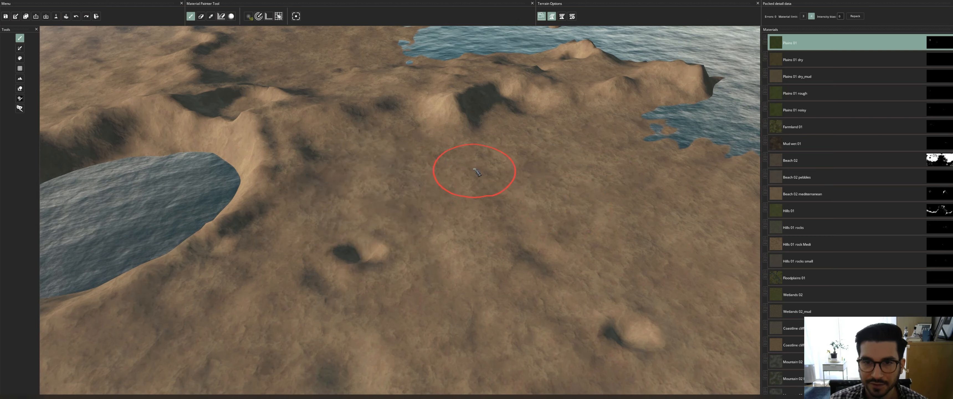
- Paint a Plains 01 dab with Amount 1, Size 10 and Hardness 0, and a second dab beside it with Hardness 1
right_click(474, 169)
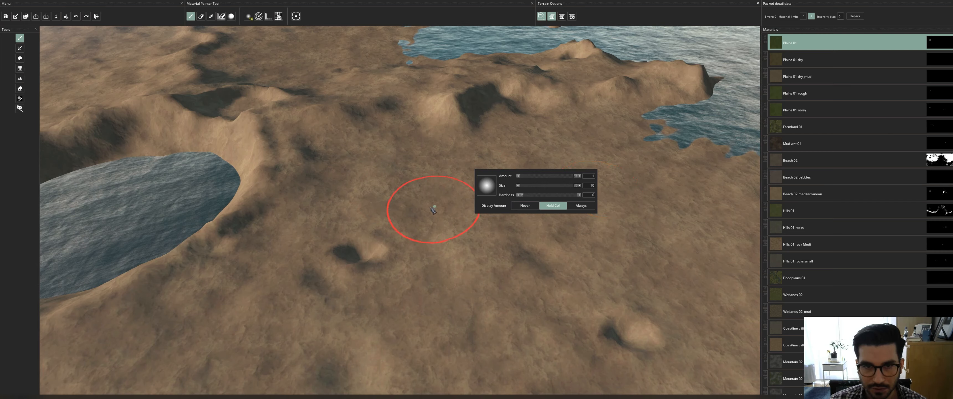
left_click(415, 198)
right_click(520, 191)
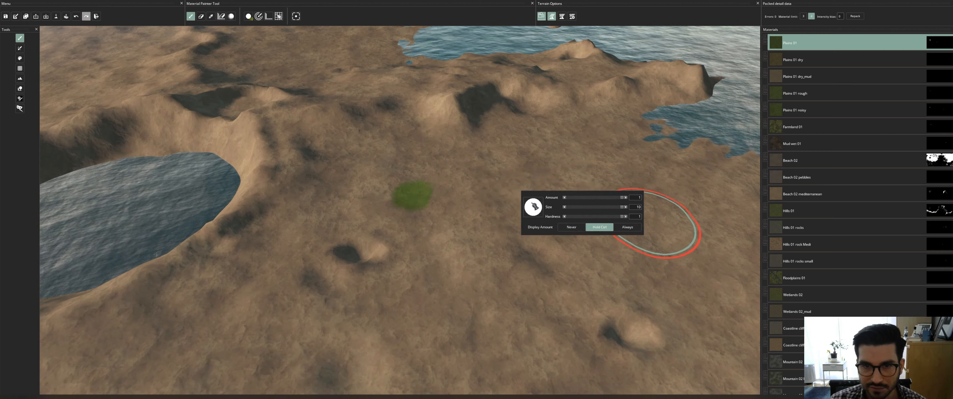
left_click(489, 196)
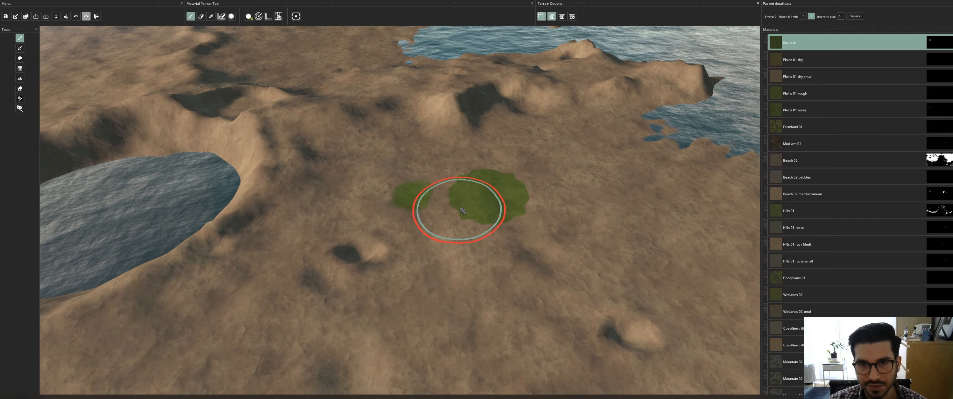
- Enlarge the brush, set its Hardness to 0, and paint a soft-edged Plains 01 patch on open ground away from the small dabs
right_click(497, 244)
scroll(418, 253, "up", 20, "ctrl")
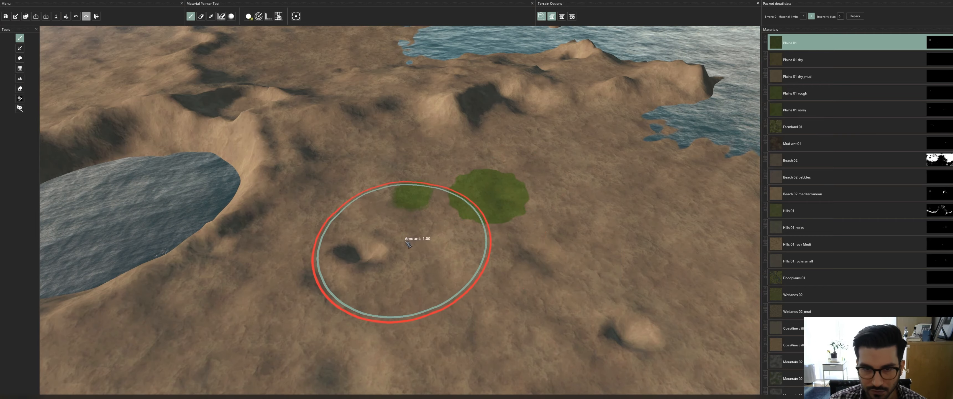
mouse_move(452, 254)
middle_mouse_down()
mouse_move(542, 189)
mouse_move(751, 287)
middle_mouse_up()
right_click(407, 190)
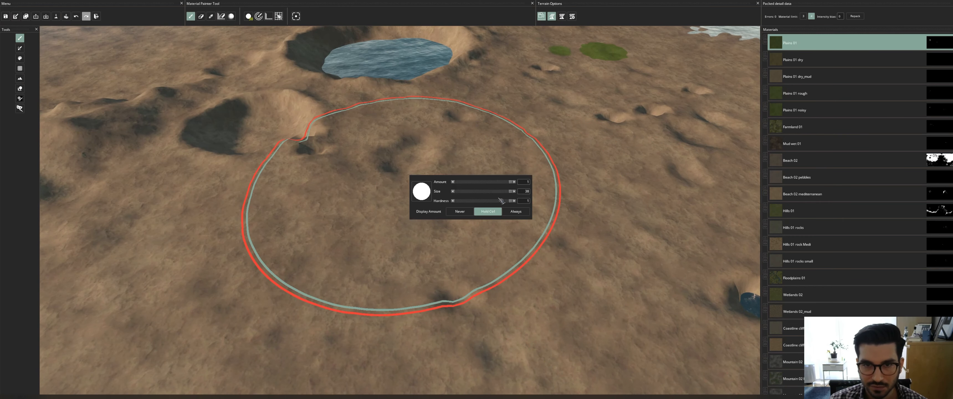
left_click_drag(511, 201, 453, 202)
middle_click_drag(266, 270, 355, 242)
left_click(355, 242)
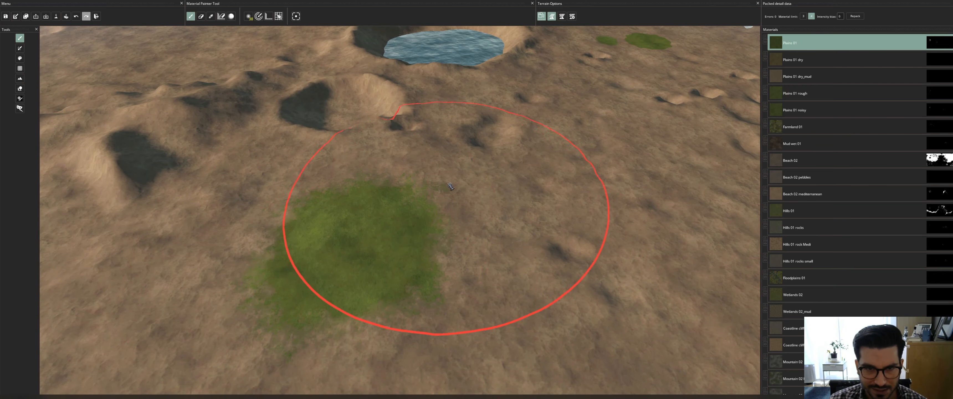
- Set the brush Hardness to 1 and paint a large hard-edged Plains 01 circle beside the soft patch
right_click(493, 209)
left_click_drag(540, 235, 595, 235)
middle_click_drag(440, 200, 391, 175)
left_click(579, 224)
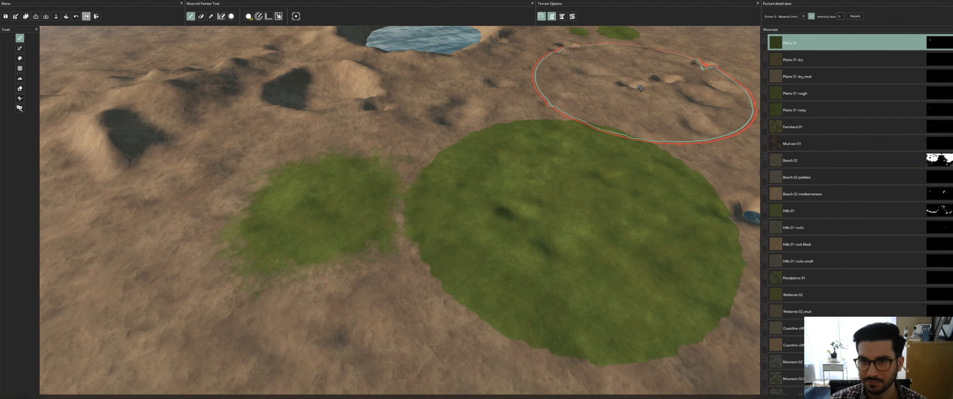
- Set the brush Hardness back to 0 and paint Plains 01 over and around the two small dabs near the crater lake
scroll(565, 104, "down", 3)
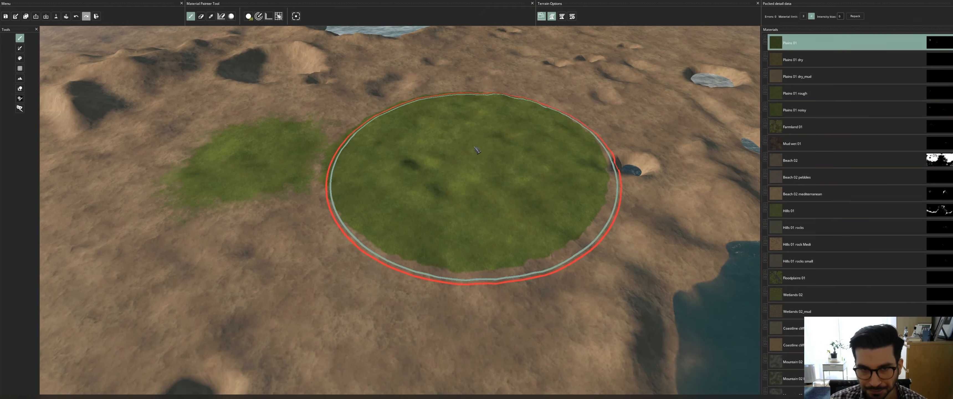
scroll(537, 122, "down", 3)
scroll(537, 121, "down", 3)
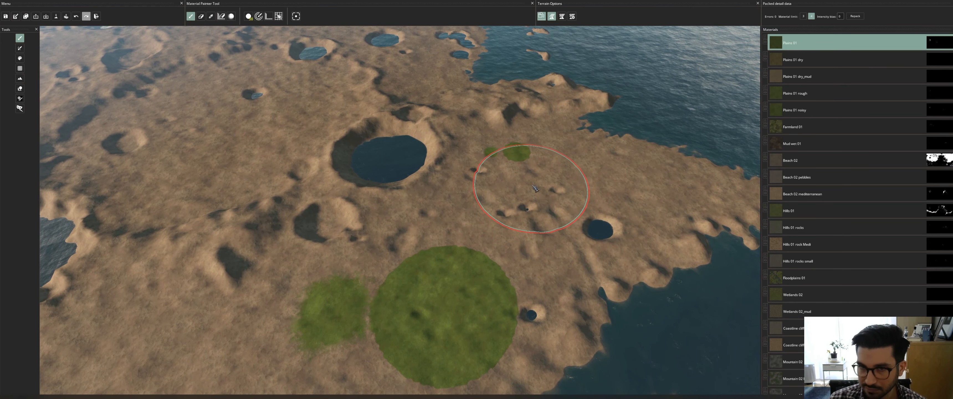
right_click(529, 185)
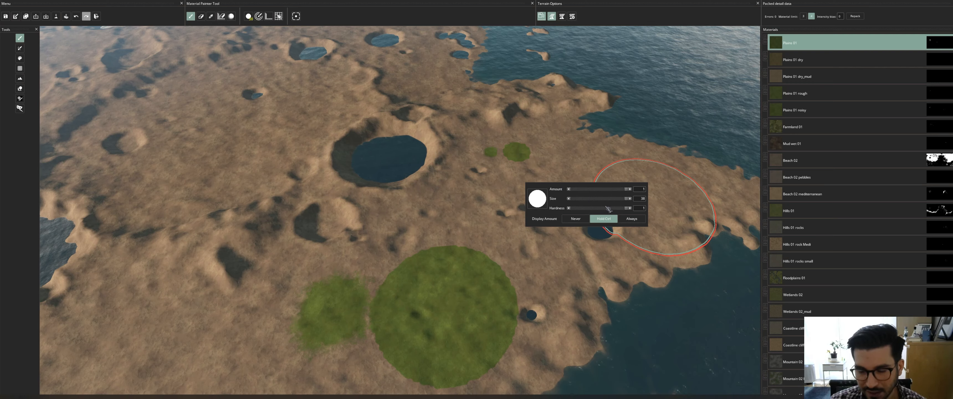
left_click_drag(628, 209, 570, 208)
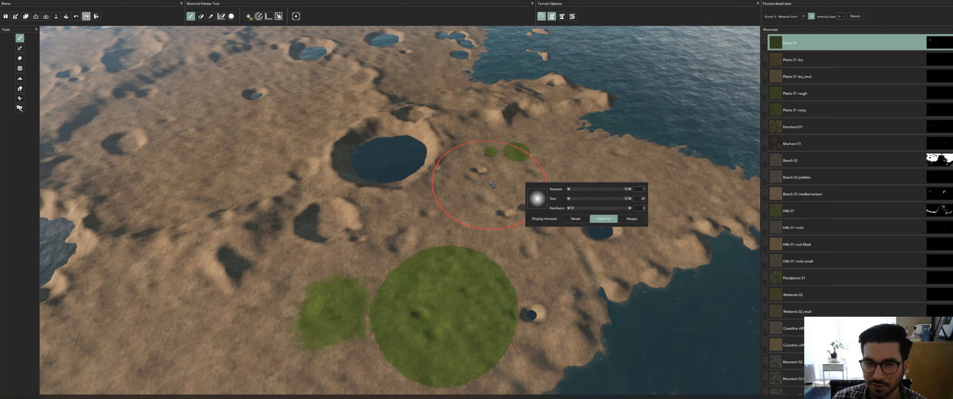
left_click(490, 183)
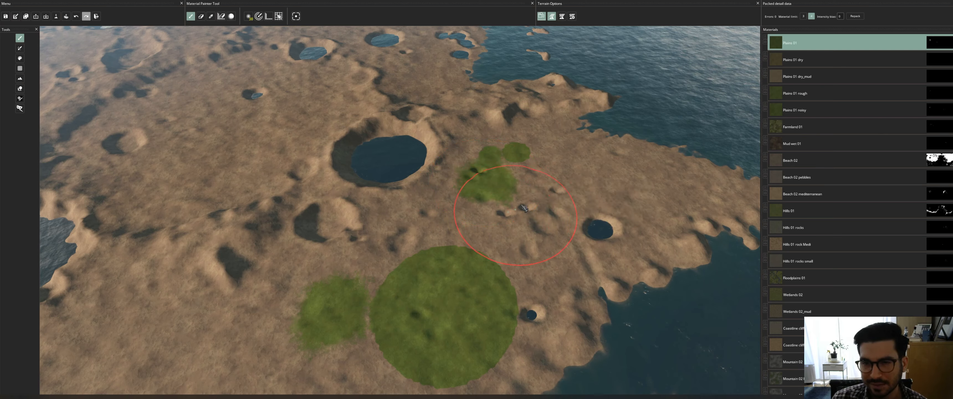
right_click(545, 193)
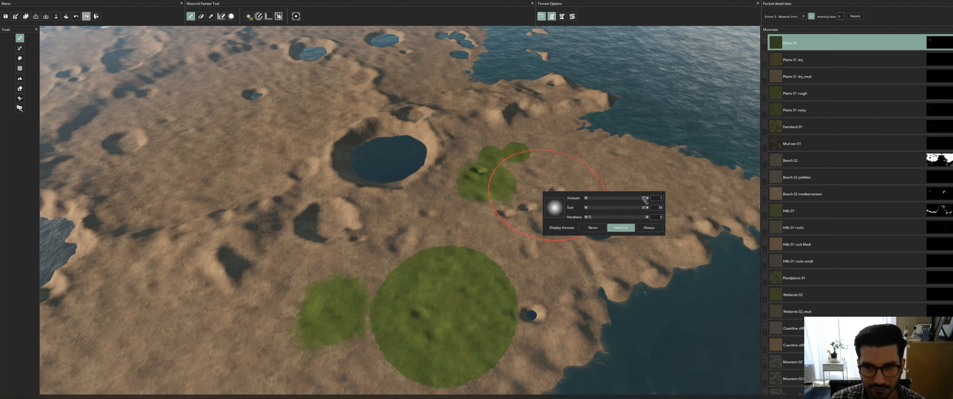
left_click(498, 162)
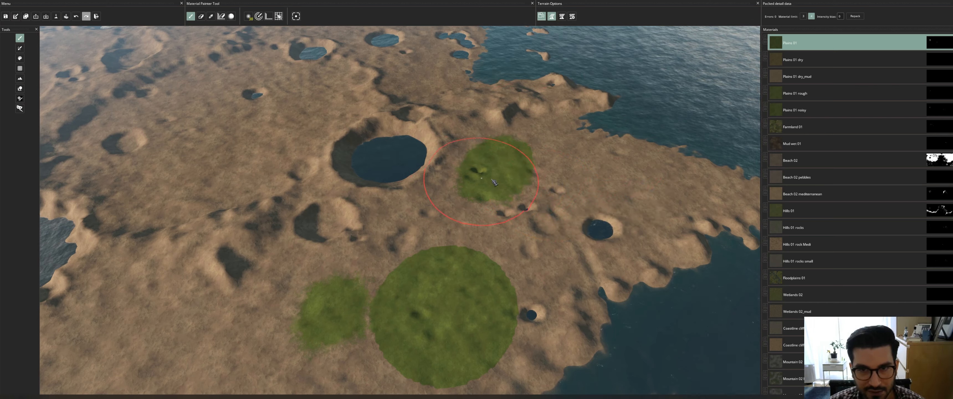
- Switch to the Map Object Painter and select tree_leaf_02_mask
left_click(20, 98)
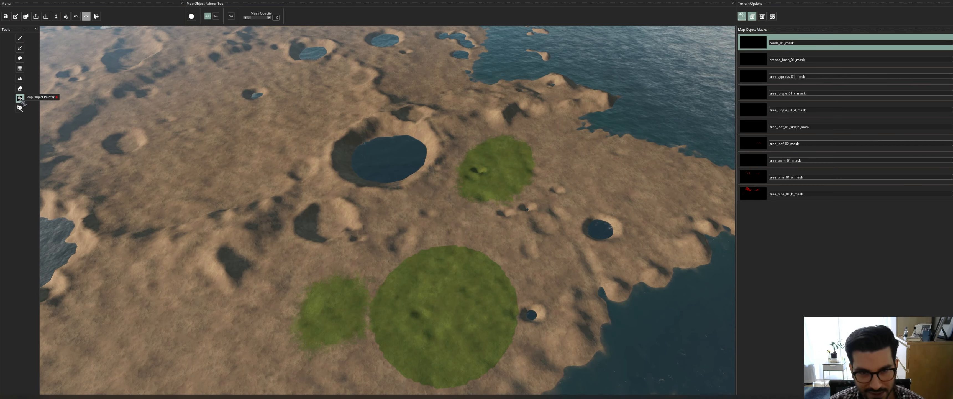
right_click(445, 213)
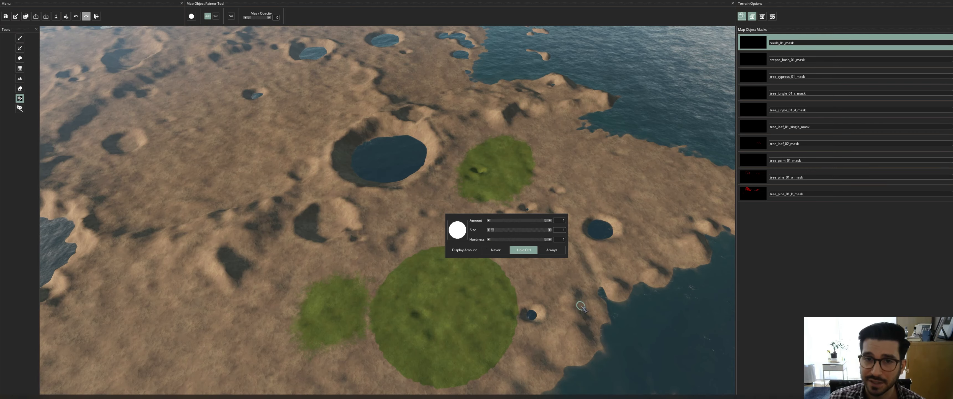
left_click(812, 144)
scroll(643, 202, "up", 5)
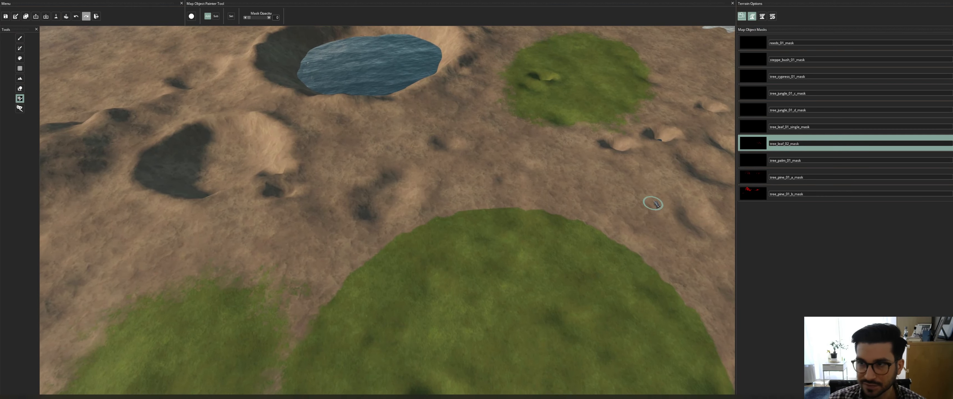
- Paint tree_leaf_02_mask trees over the large green patches, and enlarge the brush to lay down a wide round forest
middle_click_drag(652, 206, 606, 138)
mouse_move(506, 192)
left_mouse_down()
mouse_move(521, 209)
mouse_move(415, 261)
left_mouse_up()
middle_click_drag(505, 303, 448, 233)
mouse_move(448, 234)
left_mouse_down()
mouse_move(481, 279)
mouse_move(511, 206)
left_mouse_up()
scroll(466, 216, "up", 10, "ctrl")
middle_click_drag(230, 216, 466, 168)
mouse_move(333, 185)
left_mouse_down()
mouse_move(401, 198)
mouse_move(306, 184)
left_mouse_up()
scroll(604, 255, "down", 10)
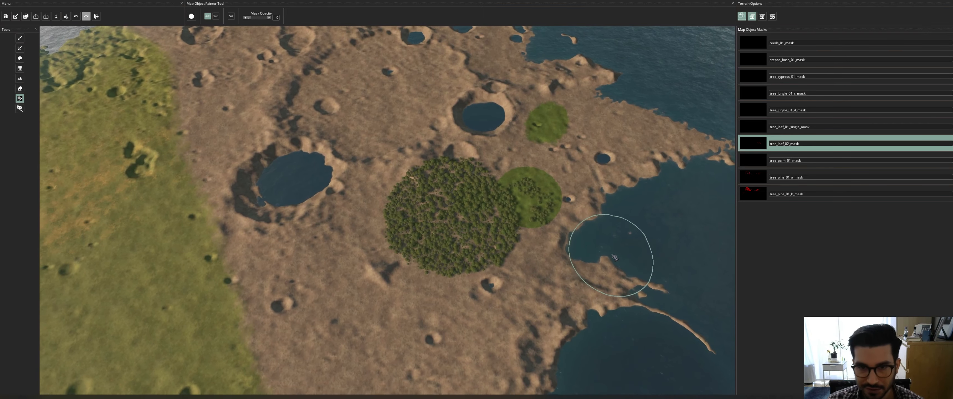
- Undo all the painted tree strokes
key("ctrl+z")
key("ctrl+z")
key("ctrl+z")
key("ctrl+z")
- Return to the Material Painter and cover the coastal headland and the crater lake's surroundings with Plains 01
middle_click_drag(660, 171, 522, 255)
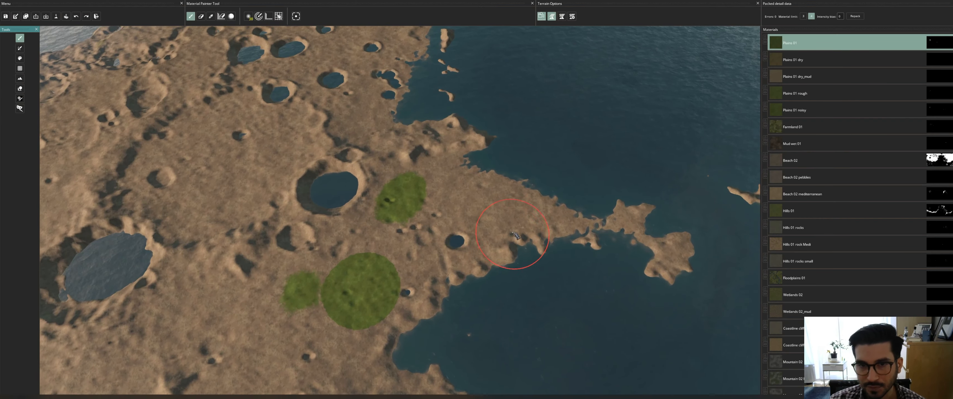
left_click(20, 39)
scroll(478, 270, "up", 2)
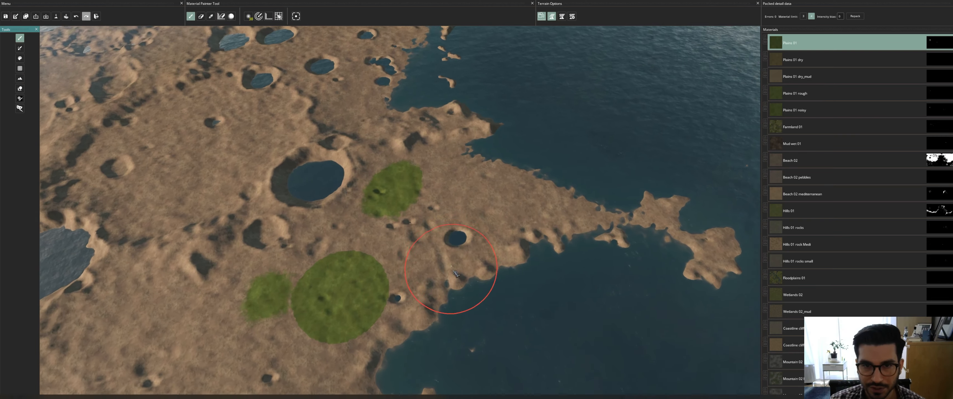
middle_click_drag(464, 272, 507, 147)
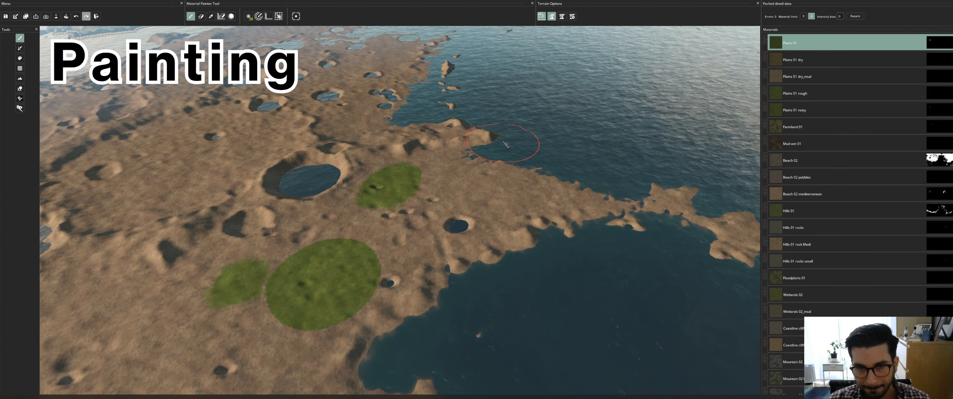
scroll(505, 145, "up", 5)
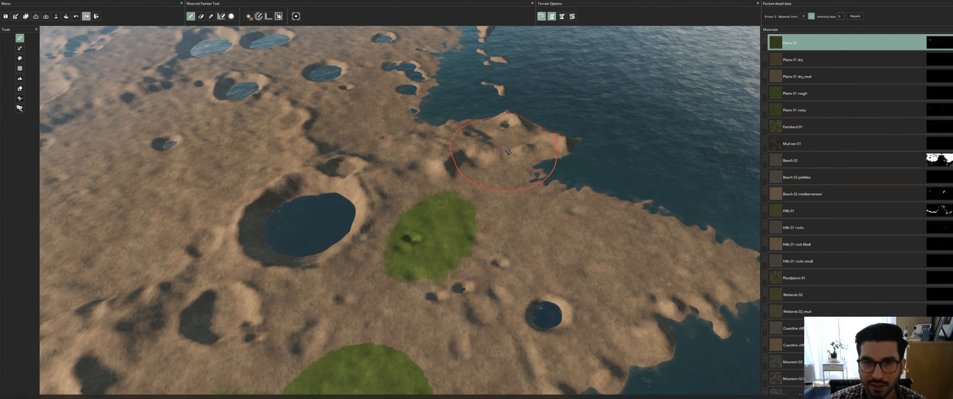
mouse_move(491, 163)
left_mouse_down()
mouse_move(285, 198)
mouse_move(321, 251)
mouse_move(492, 107)
mouse_move(321, 292)
mouse_move(333, 244)
mouse_move(590, 149)
left_mouse_up()
scroll(447, 170, "up", 5)
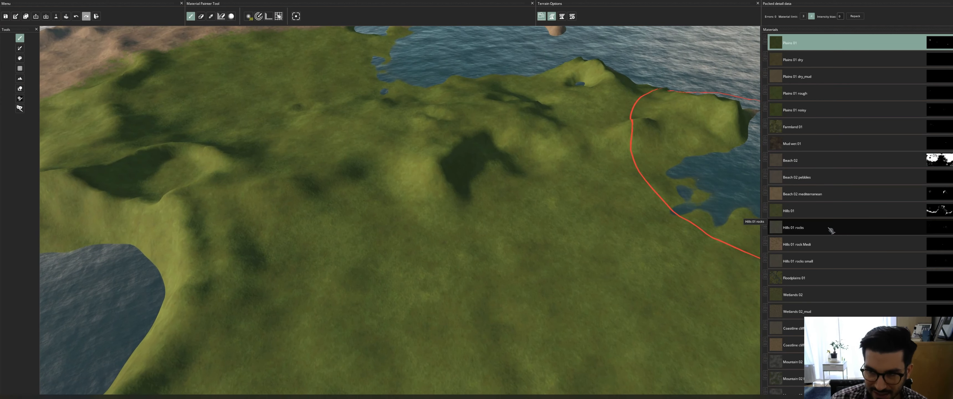
- Select Hills 01 rocks, adjust the brush settings, and paint the rock material along the raised ridge toward the coast
left_click(798, 227)
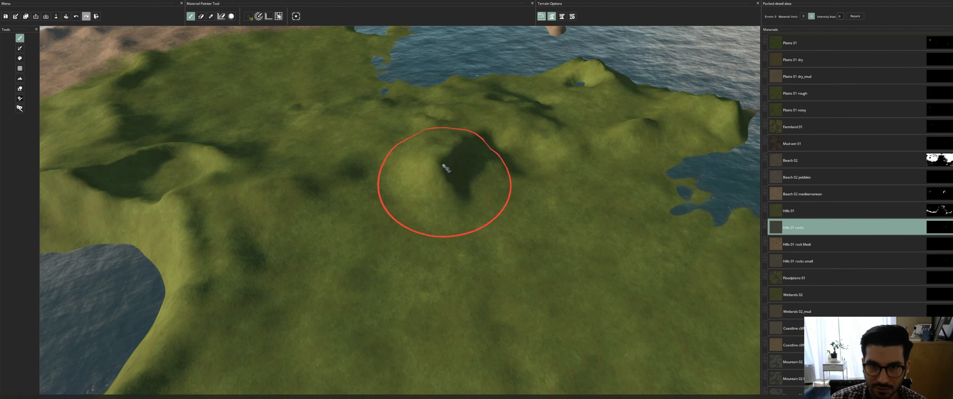
right_click(443, 165)
left_click_drag(495, 171, 617, 183)
mouse_move(432, 174)
left_mouse_down()
mouse_move(442, 160)
mouse_move(521, 128)
mouse_move(627, 145)
mouse_move(705, 110)
left_mouse_up()
mouse_move(170, 155)
left_mouse_down()
mouse_move(366, 187)
mouse_move(449, 111)
mouse_move(448, 97)
left_mouse_up()
- Extend the Hills 01 rocks along the inland end of the ridge, up the edge of the green area
middle_click_drag(393, 109, 640, 188)
mouse_move(394, 276)
left_mouse_down()
mouse_move(381, 287)
mouse_move(336, 130)
mouse_move(349, 120)
left_mouse_up()
middle_click_drag(576, 226, 529, 179)
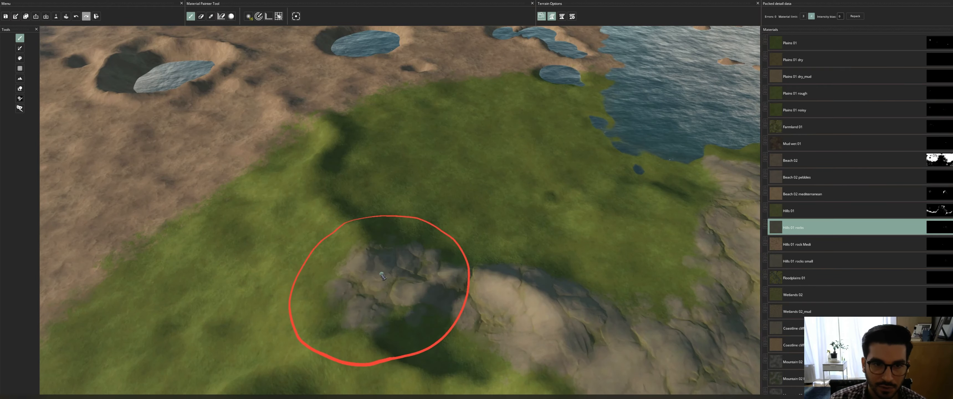
scroll(530, 179, "down", 6)
middle_click_drag(678, 238, 599, 237)
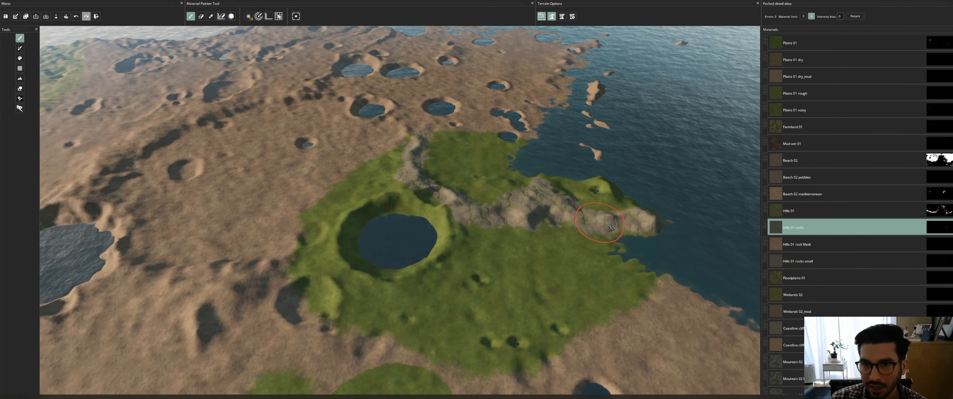
scroll(602, 236, "up", 4)
scroll(616, 233, "down", 3)
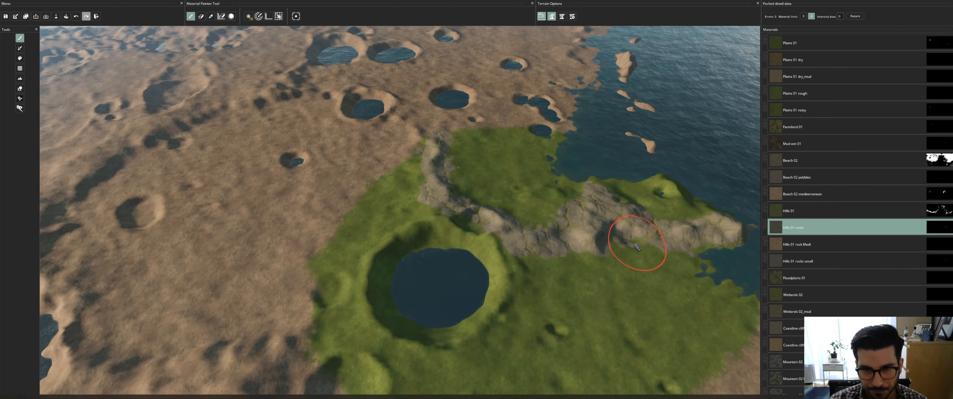
middle_click_drag(639, 245, 619, 238)
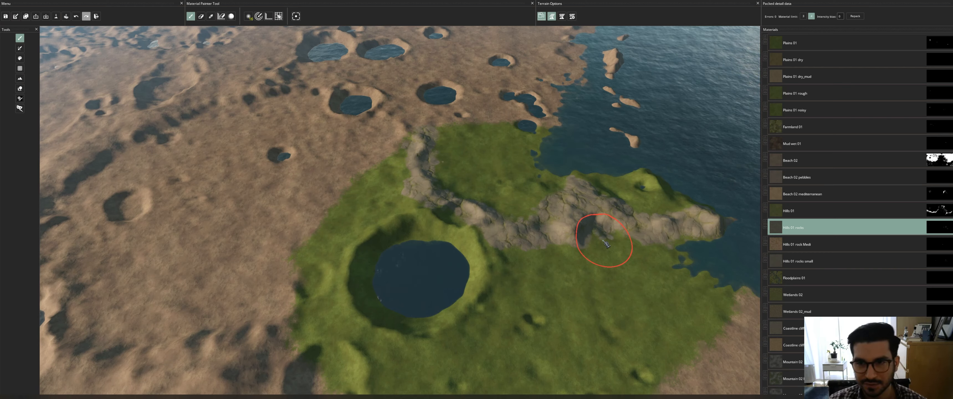
- Undo the Hills 01 rocks strokes painted along the ridge
scroll(606, 244, "up", 5)
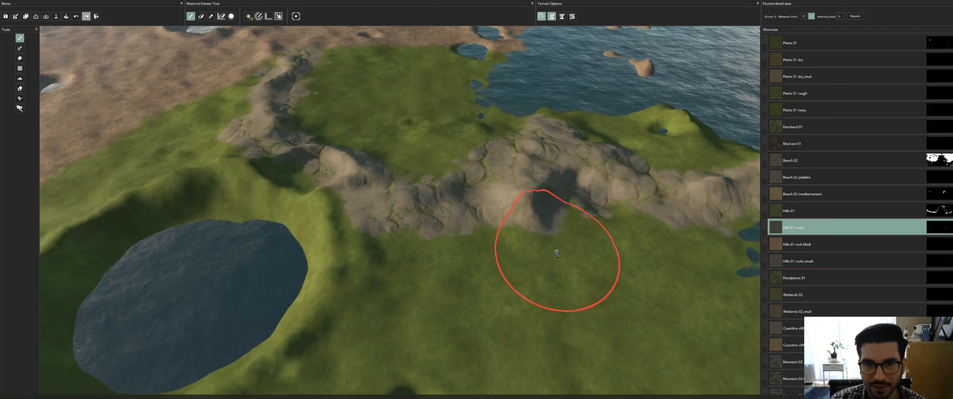
scroll(497, 221, "up", 2)
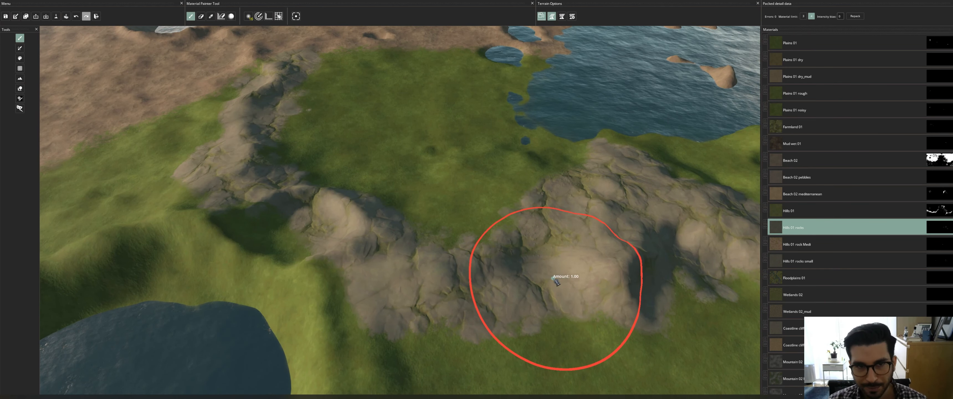
key("ctrl+z")
key("ctrl+z")
key("ctrl+z")
scroll(555, 281, "down", 8)
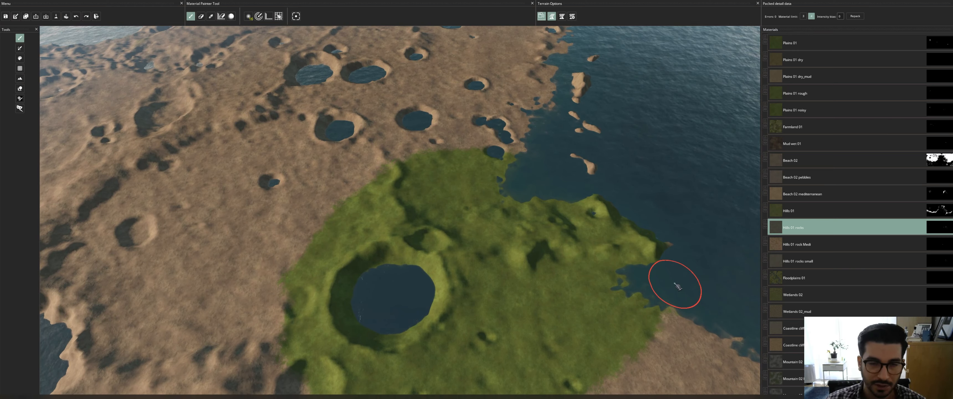
- Examine how terrain materials and forests are blended on the finished peninsula with marked province borders
scroll(612, 208, "down", 4)
middle_click_drag(528, 62, 574, 204)
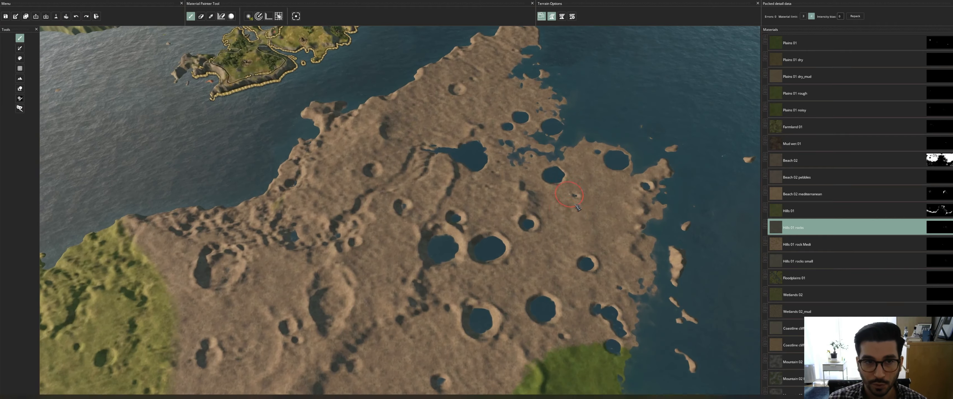
scroll(574, 205, "down", 8)
middle_click_drag(266, 33, 385, 325)
middle_click_drag(295, 36, 436, 205)
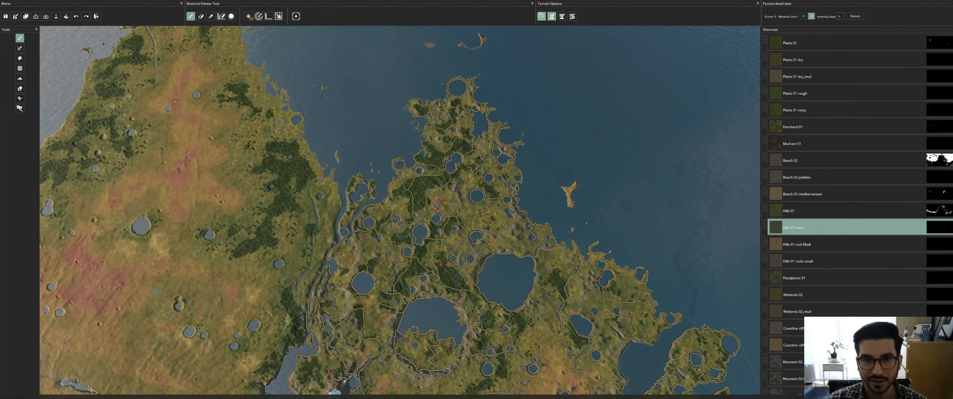
scroll(438, 203, "up", 8)
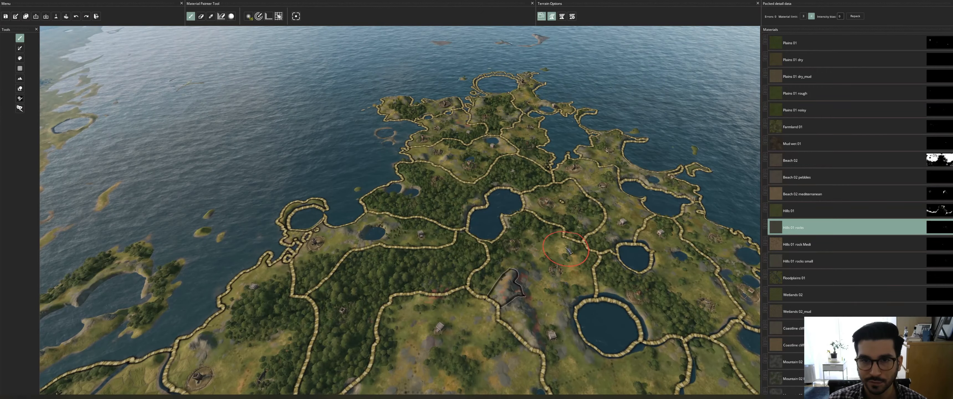
scroll(569, 250, "up", 6)
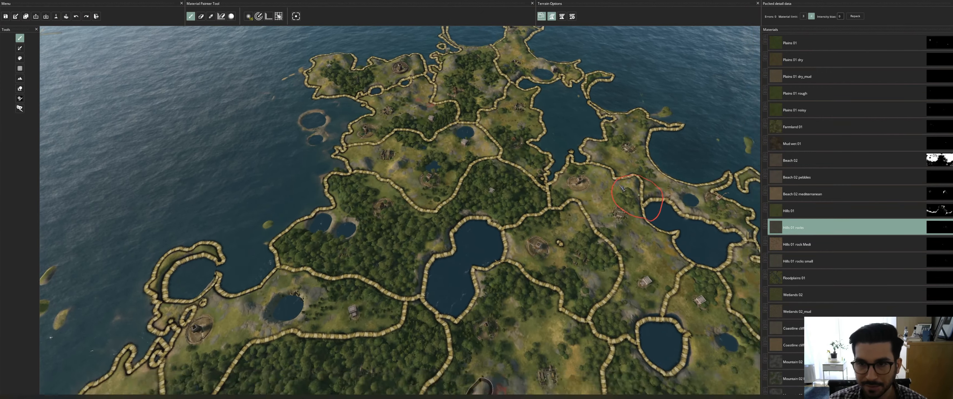
scroll(622, 189, "up", 3)
scroll(565, 145, "up", 3)
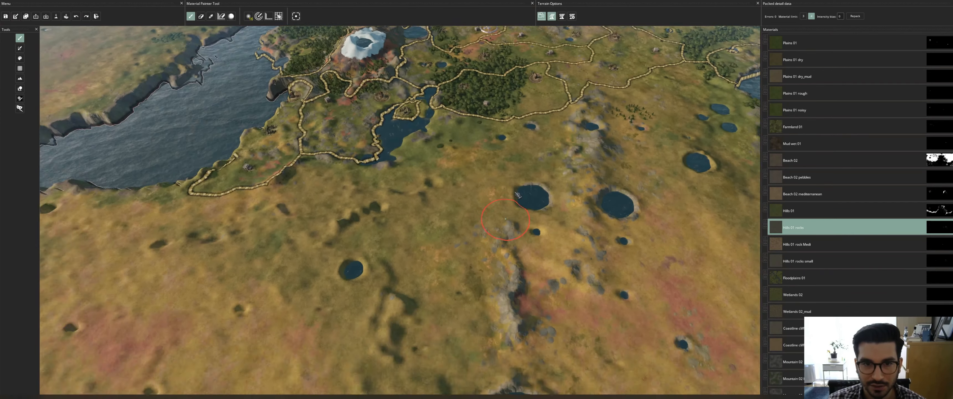
- Examine the steppe plains, canyon cliffs and islands elsewhere on the map, ending back at the unpainted brown region
middle_click_drag(516, 192, 629, 111)
middle_click_drag(122, 318, 689, 232)
scroll(692, 236, "down", 10)
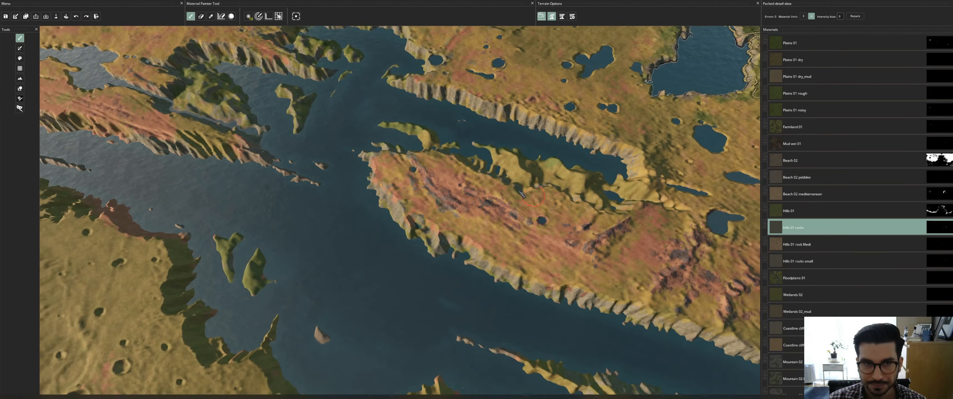
middle_click_drag(445, 142, 614, 284)
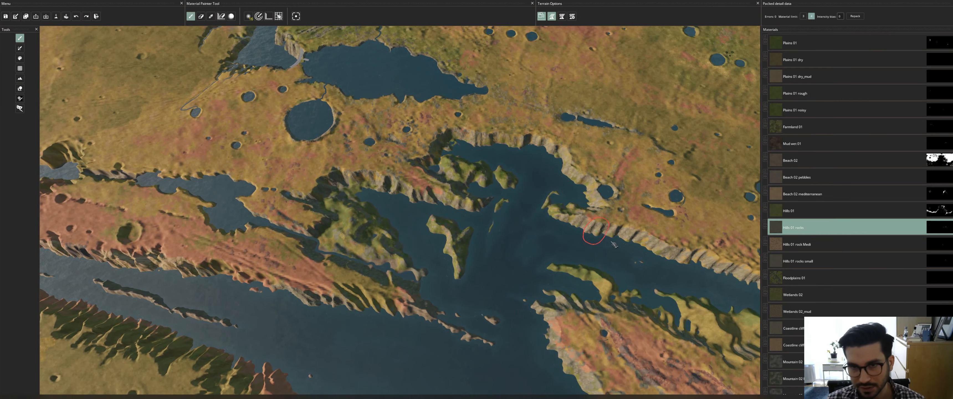
scroll(611, 242, "down", 5)
middle_click_drag(610, 242, 370, 66)
middle_click_drag(721, 296, 532, 192)
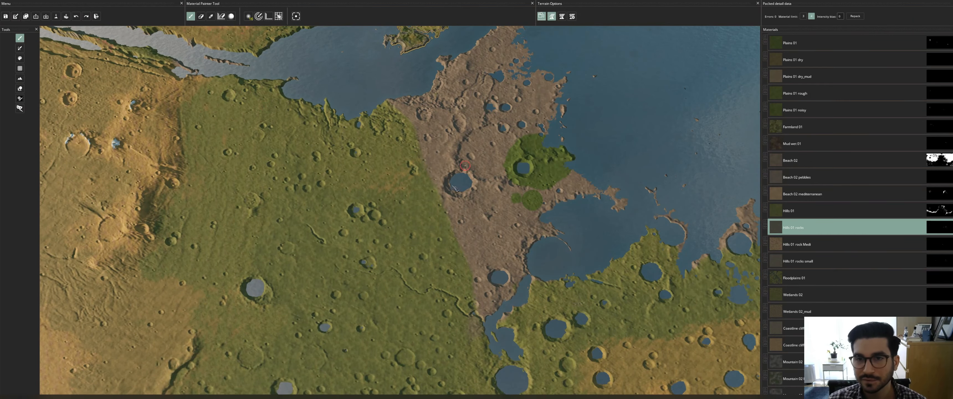
- Look through the terrain materials, from plains and hills to mountain, desert, Medi and steppe types
scroll(456, 189, "up", 5)
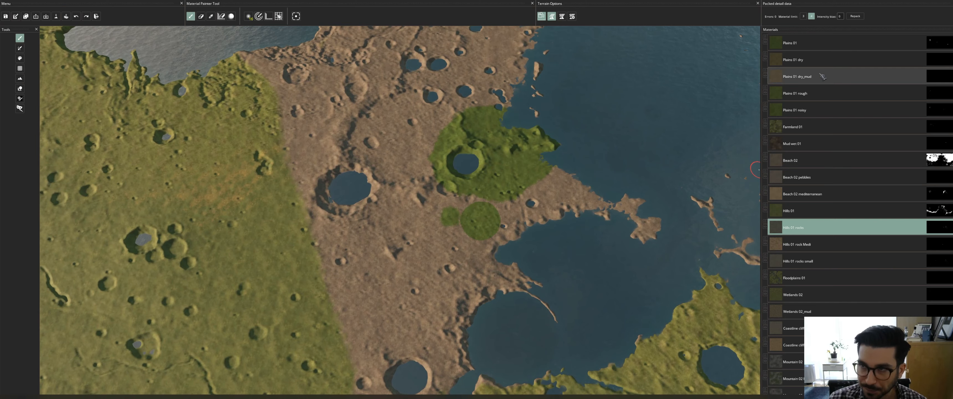
scroll(840, 174, "down", 5)
scroll(842, 196, "down", 10)
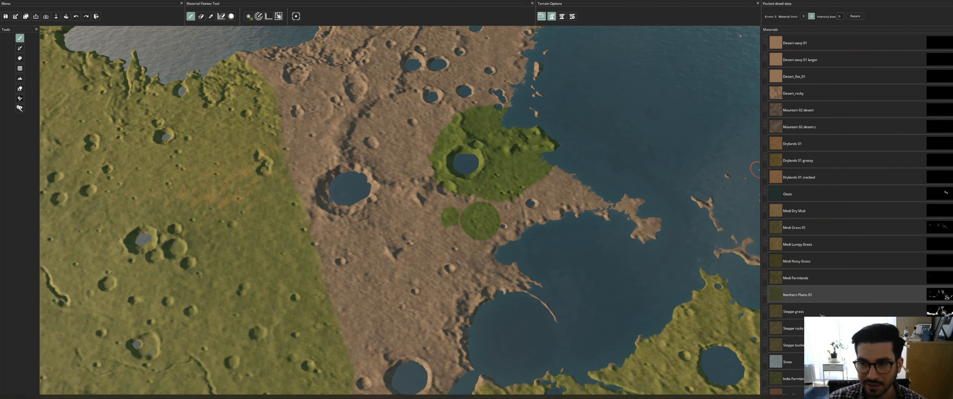
scroll(839, 222, "down", 3)
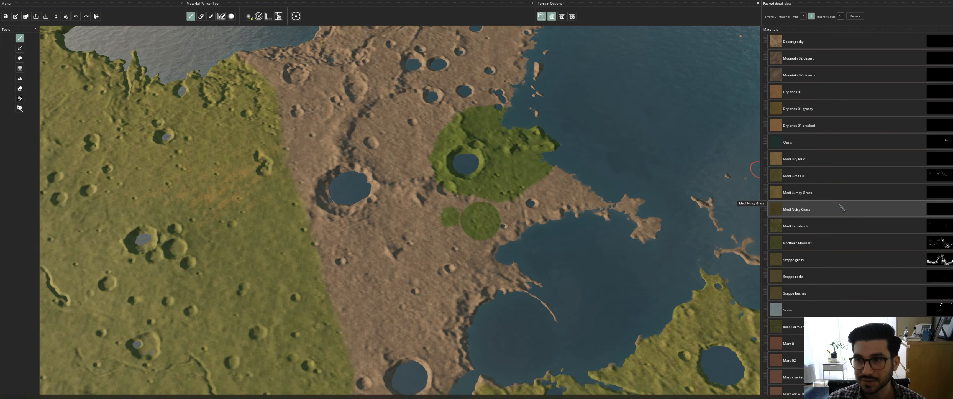
scroll(841, 205, "up", 9)
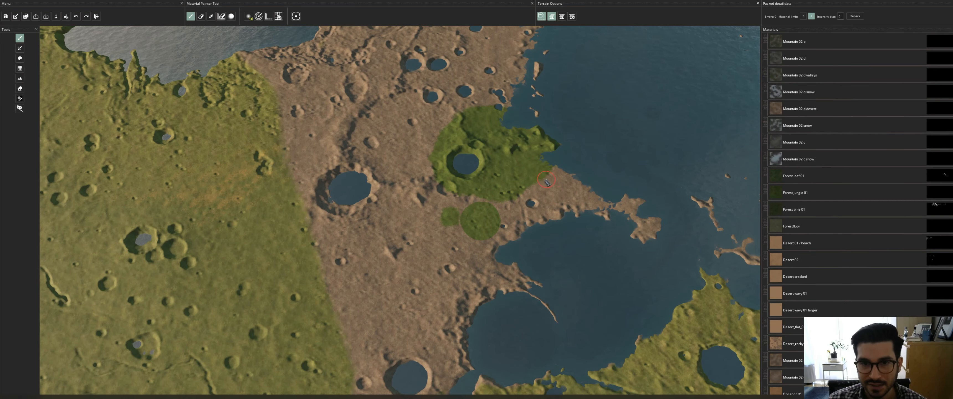
scroll(547, 180, "up", 3)
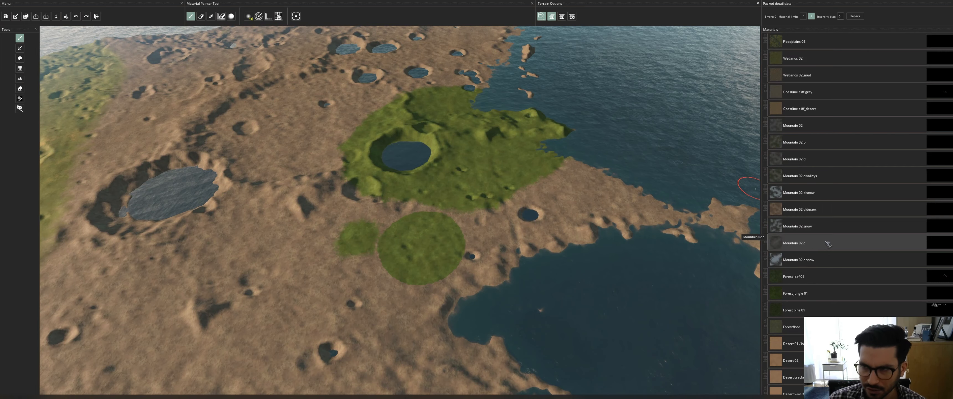
scroll(820, 242, "down", 2)
scroll(821, 283, "up", 16)
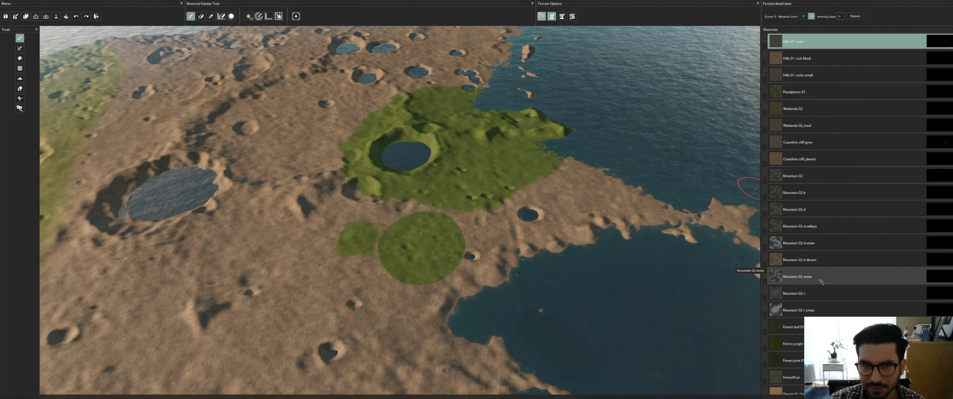
scroll(818, 108, "up", 5)
scroll(816, 107, "up", 5)
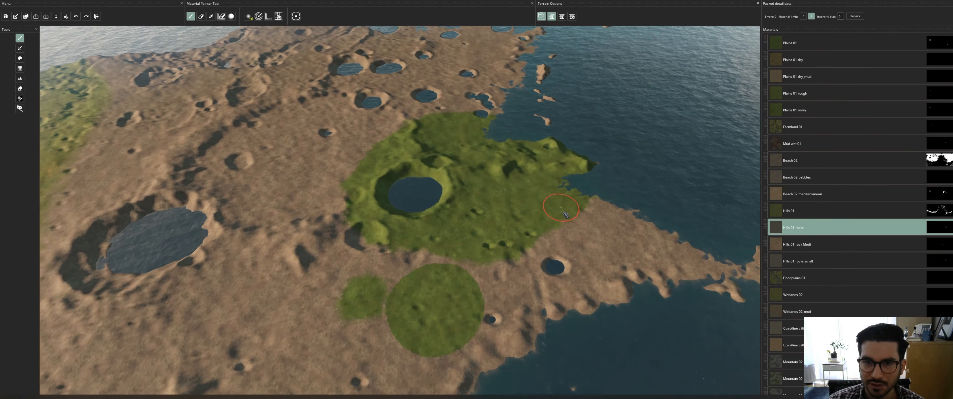
- Select Plains 01 rough and paint it with amount 0.55 and size 17 over the grassland beside the crater lake
left_click(816, 43)
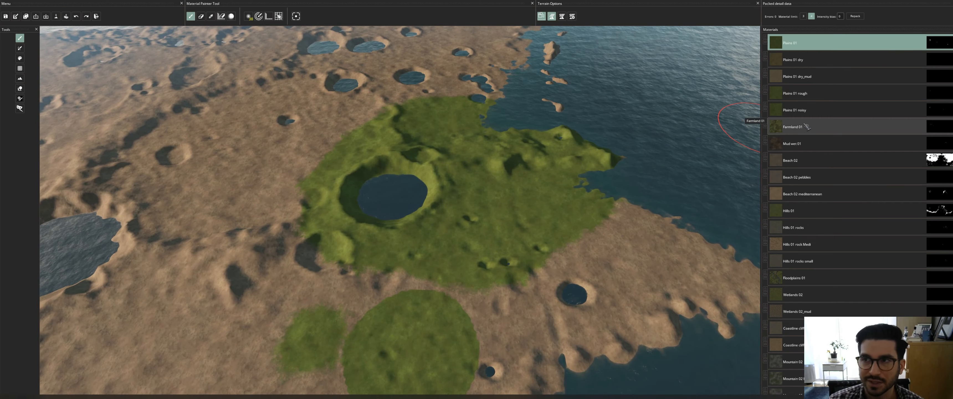
left_click(795, 93)
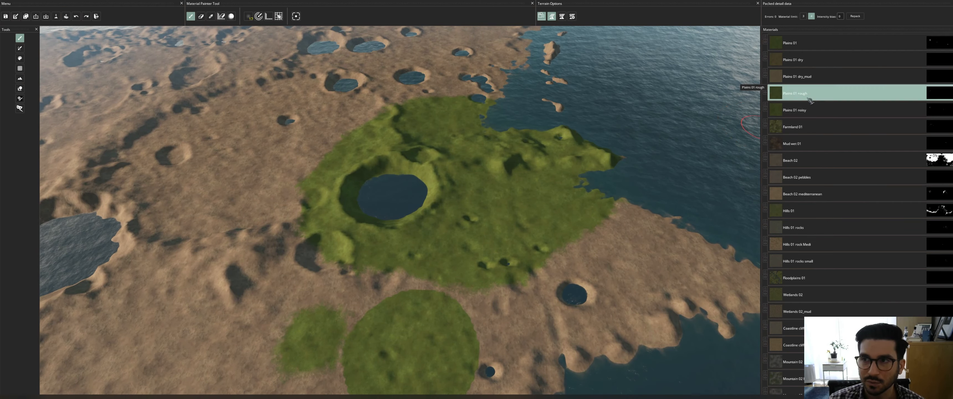
right_click(518, 219)
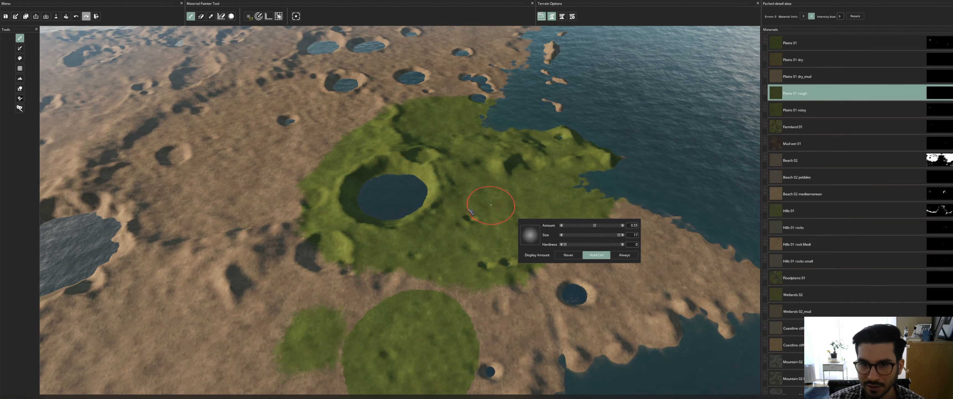
scroll(518, 237, "up", 5)
scroll(456, 244, "down", 3)
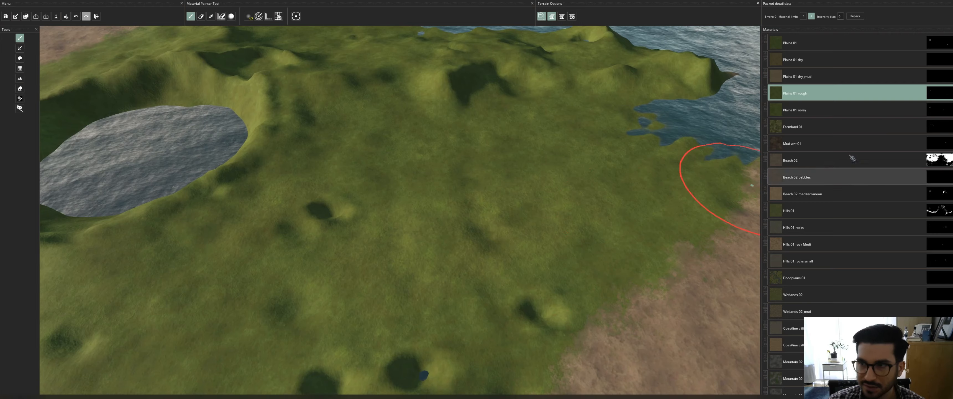
- Select Plains 01 noisy and paint it over the grassland between the crater lake and the coastal inlet
left_click(795, 110)
right_click(510, 277)
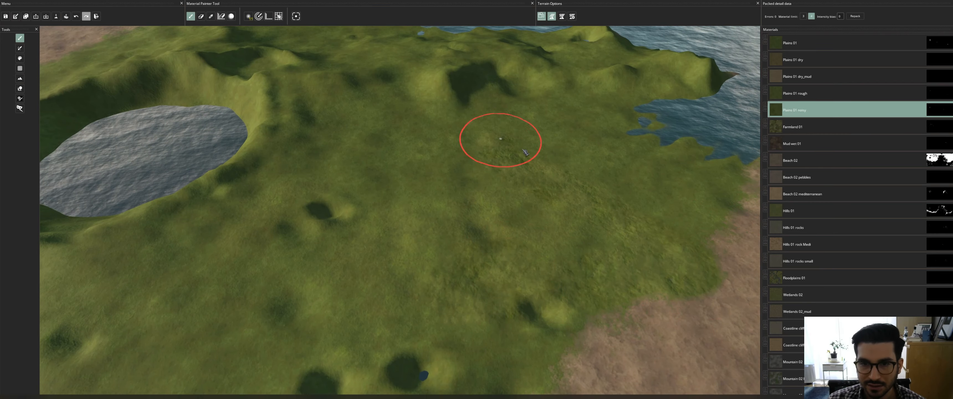
scroll(627, 255, "down", 5)
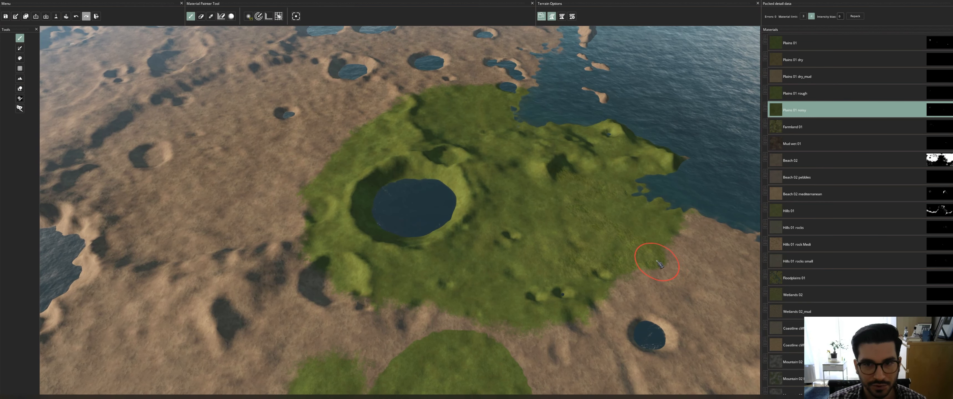
scroll(658, 264, "down", 3)
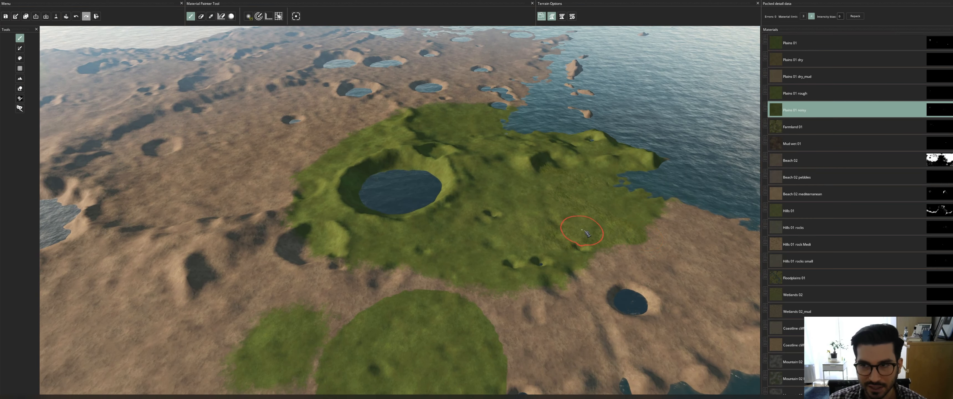
- Select Steppe grass, set the brush to amount 0.07 and size 25, and paint the ground below the crater lake
scroll(822, 272, "down", 4)
scroll(823, 272, "down", 10)
left_click(810, 294)
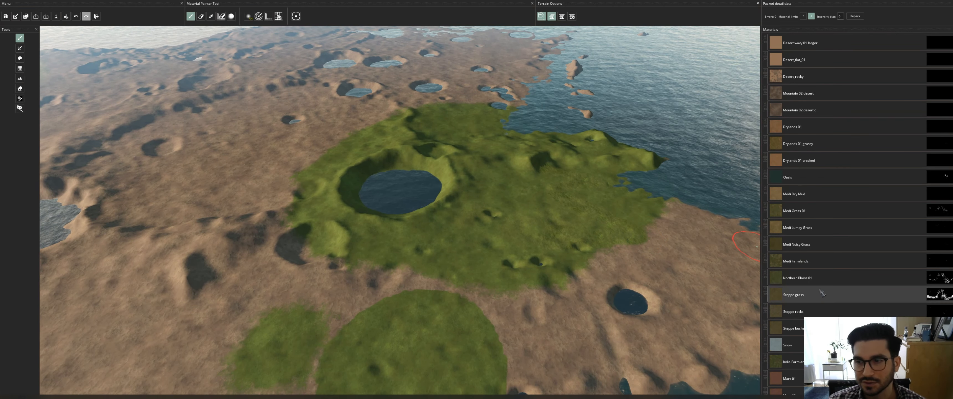
right_click(419, 258)
left_click(471, 264)
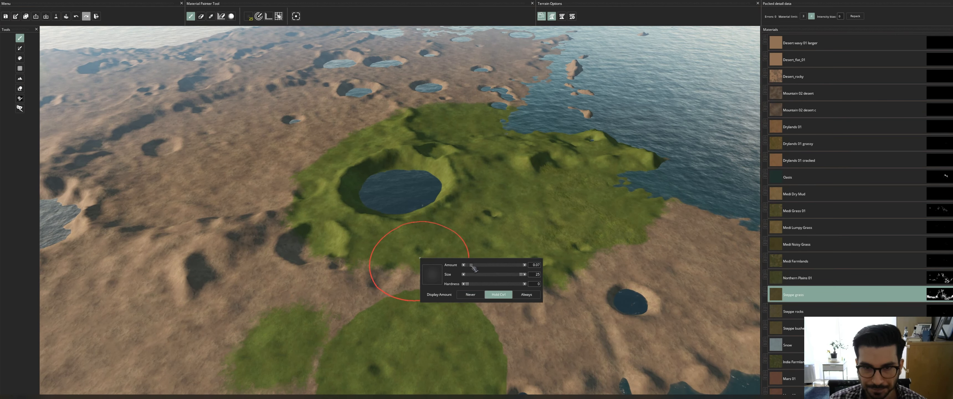
left_click(338, 262)
mouse_move(340, 264)
left_mouse_down()
mouse_move(455, 341)
mouse_move(595, 302)
left_mouse_up()
- Select Steppe rocks, raise the brush amount, and paint scattered rocks across the steppe grass near the small crater lake
scroll(555, 273, "up", 5)
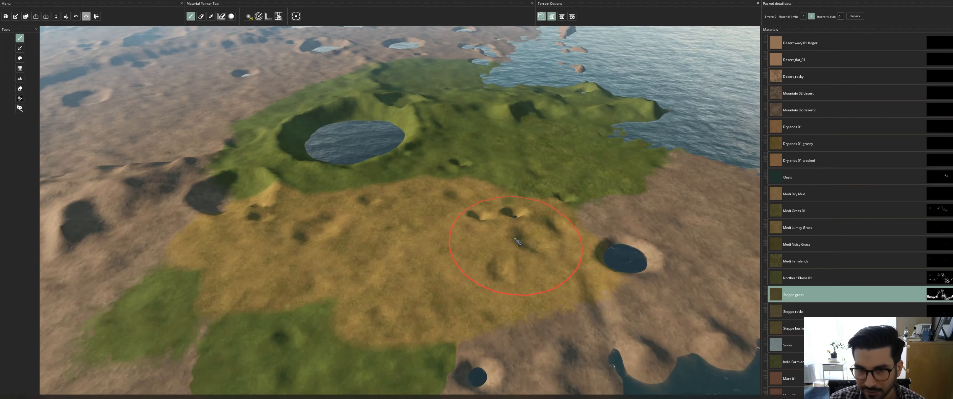
left_click(793, 311)
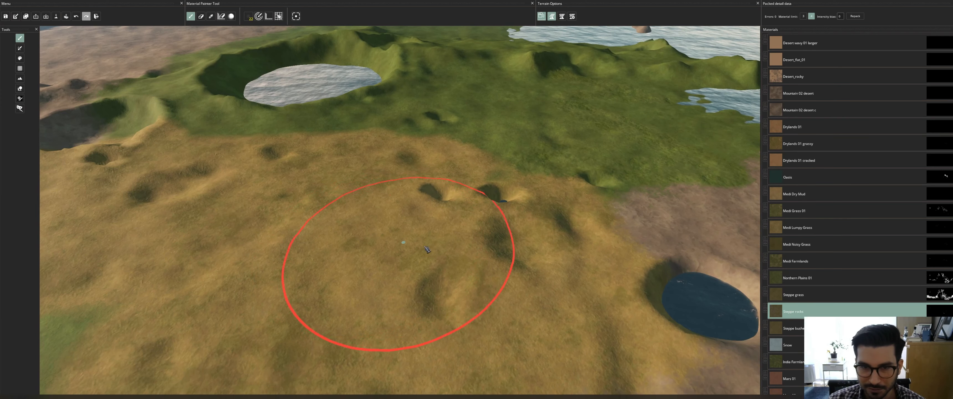
right_click(448, 245)
left_click_drag(500, 252, 518, 253)
mouse_move(308, 237)
left_mouse_down()
mouse_move(396, 221)
mouse_move(444, 277)
mouse_move(484, 256)
left_mouse_up()
- Undo the Steppe rocks and Steppe grass strokes
scroll(487, 260, "down", 3)
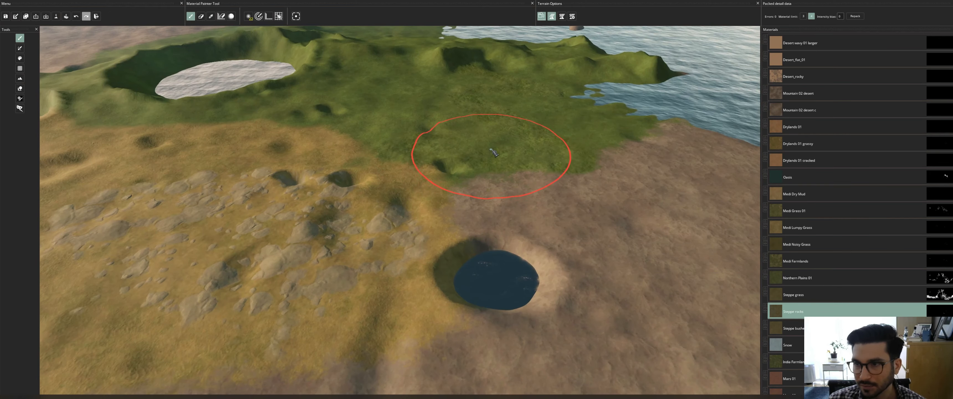
scroll(493, 152, "down", 10)
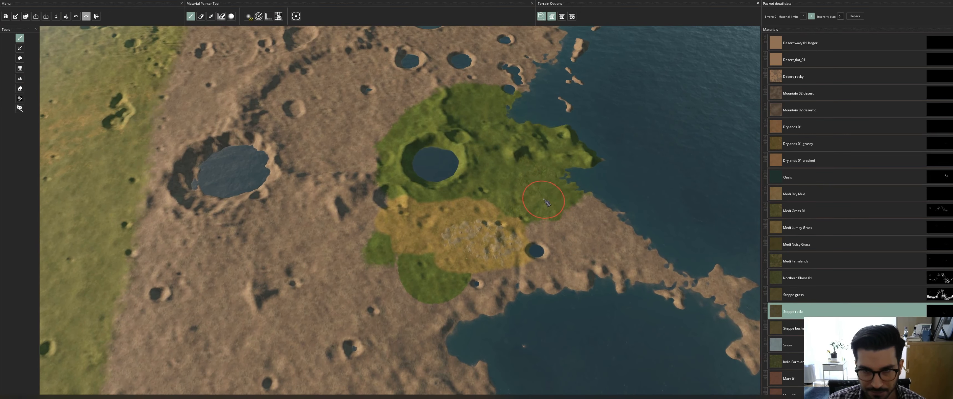
key("ctrl+z")
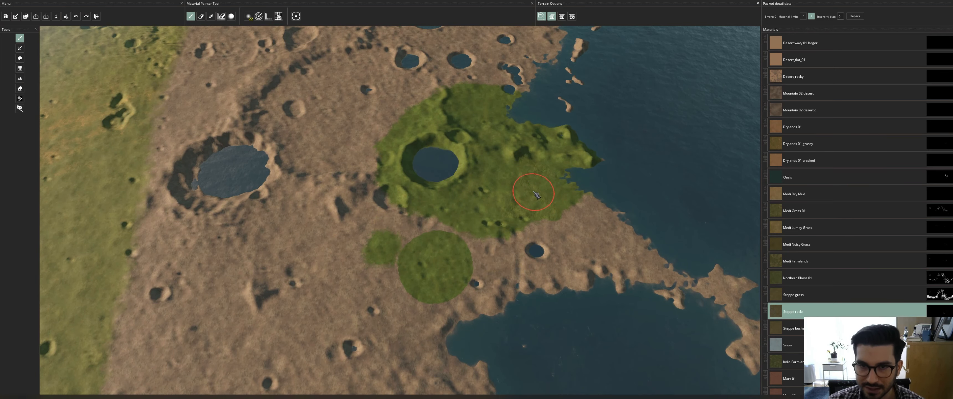
- Select Medi Grass 01 and paint it with a low brush amount over the grassland beside the crater lake
scroll(494, 198, "up", 2)
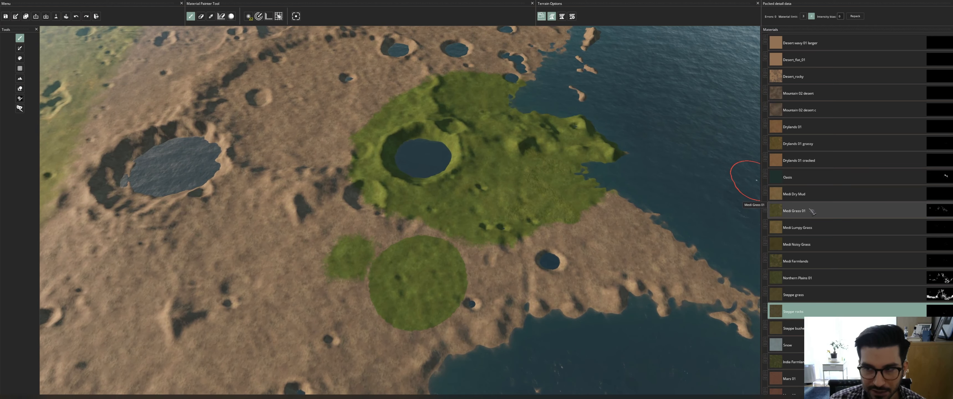
left_click(793, 210)
middle_click_drag(482, 128, 482, 144)
right_click(498, 205)
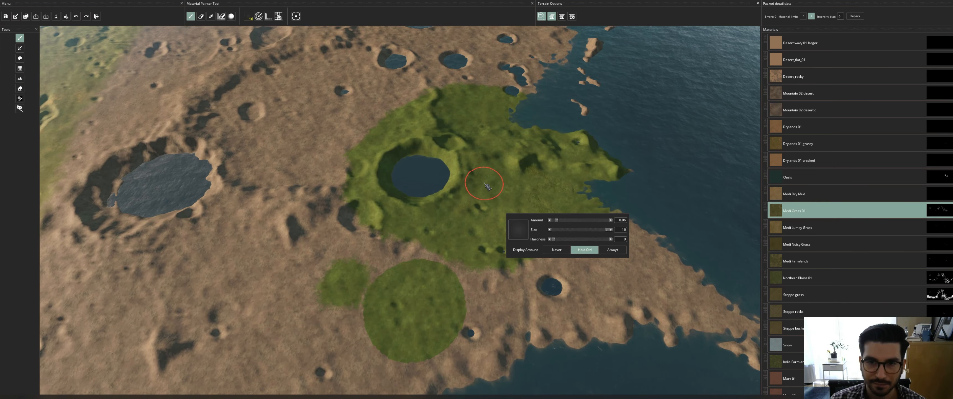
left_click_drag(484, 193, 512, 213)
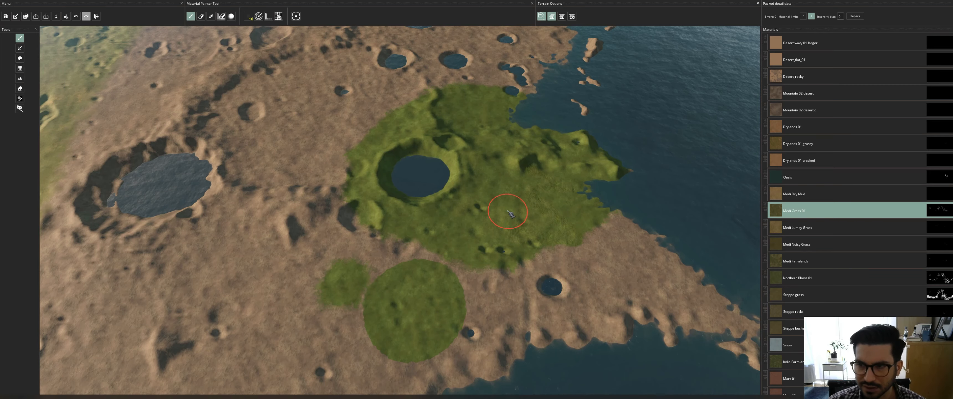
- Raise the brush amount and paint Medi Grass 01 over the green ground around the crater lake
scroll(489, 202, "up", 3)
scroll(489, 200, "up", 4, "ctrl")
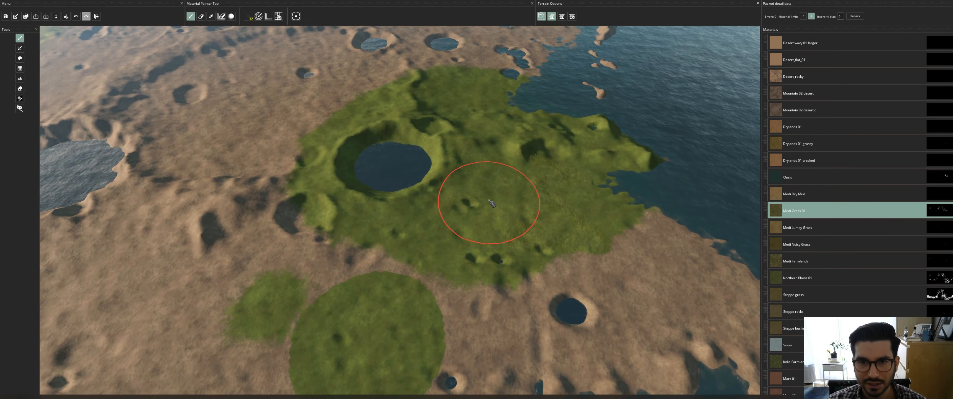
right_click(491, 203)
mouse_move(581, 178)
left_mouse_down()
mouse_move(477, 207)
mouse_move(393, 200)
mouse_move(393, 166)
mouse_move(496, 127)
mouse_move(573, 122)
mouse_move(658, 177)
mouse_move(388, 322)
mouse_move(384, 128)
left_mouse_up()
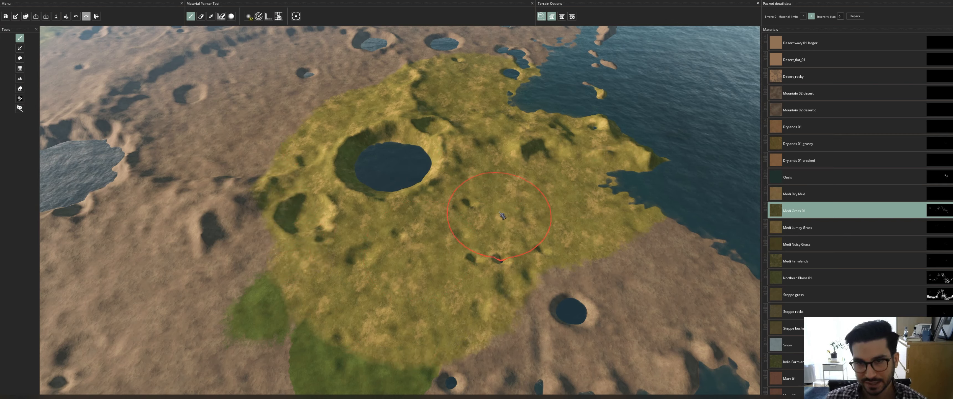
scroll(502, 216, "up", 5)
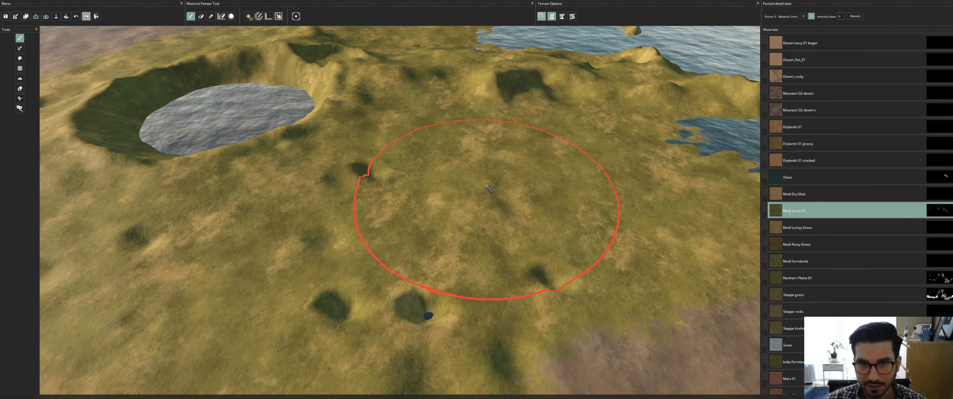
- Examine how terrain materials and forests blend across the finished, province-covered region of the map
scroll(489, 188, "down", 6)
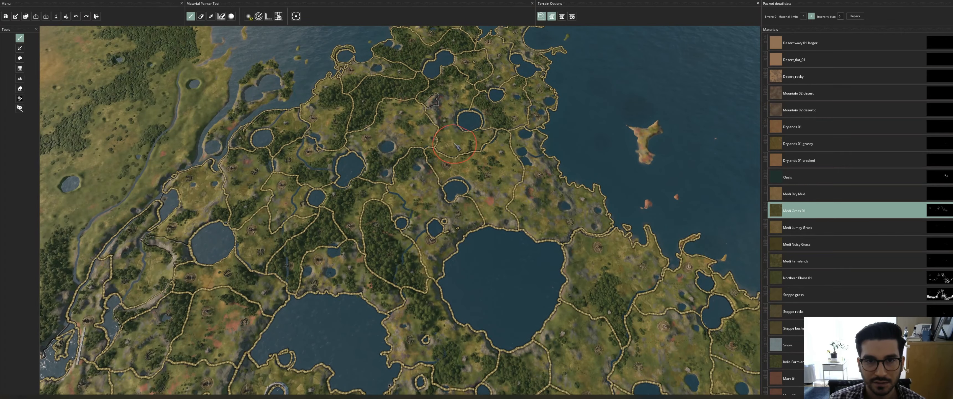
scroll(560, 227, "up", 5)
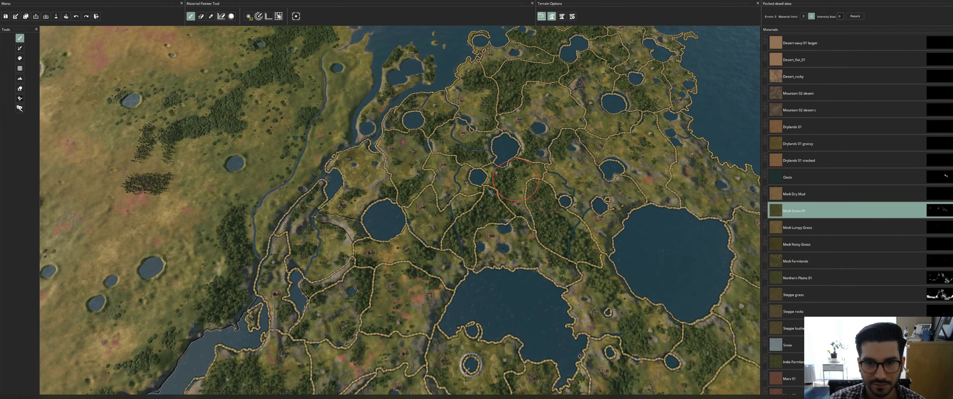
scroll(453, 224, "up", 3)
scroll(453, 224, "up", 4)
- Paint Medi Grass 01 broadly over the peninsula, covering the green area and bare ground around the crater lake
left_click(211, 16)
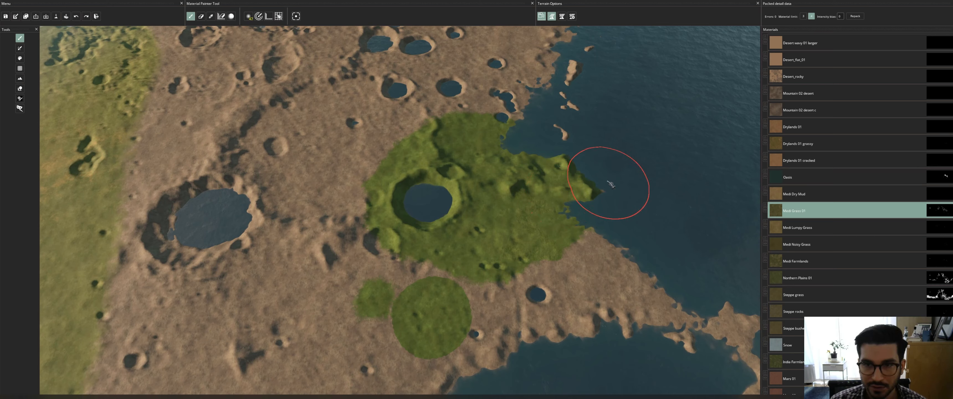
mouse_move(601, 188)
left_mouse_down()
mouse_move(517, 166)
mouse_move(486, 133)
mouse_move(281, 188)
mouse_move(499, 245)
mouse_move(555, 296)
mouse_move(441, 290)
mouse_move(333, 207)
mouse_move(317, 155)
mouse_move(347, 117)
mouse_move(543, 212)
mouse_move(561, 115)
mouse_move(562, 124)
left_mouse_up()
scroll(532, 132, "up", 3)
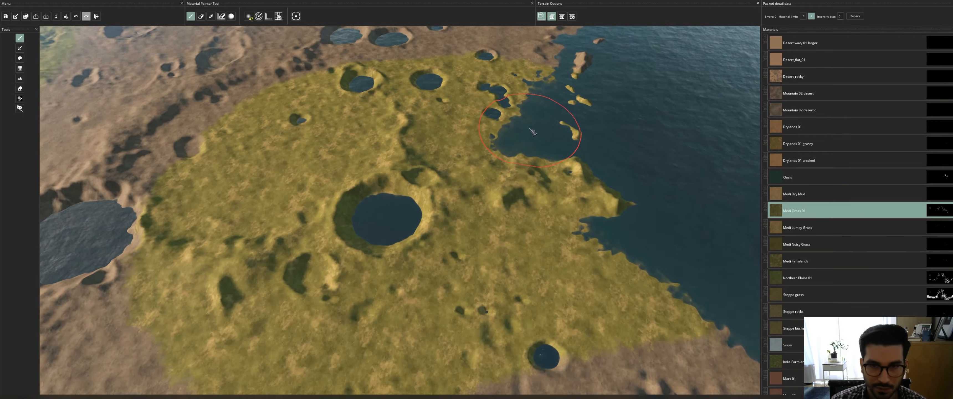
- Inspect the Medi Grass 01 texture around the crater lake from several distances and angles
scroll(500, 178, "up", 5)
middle_click_drag(467, 211, 527, 174)
scroll(533, 167, "down", 4)
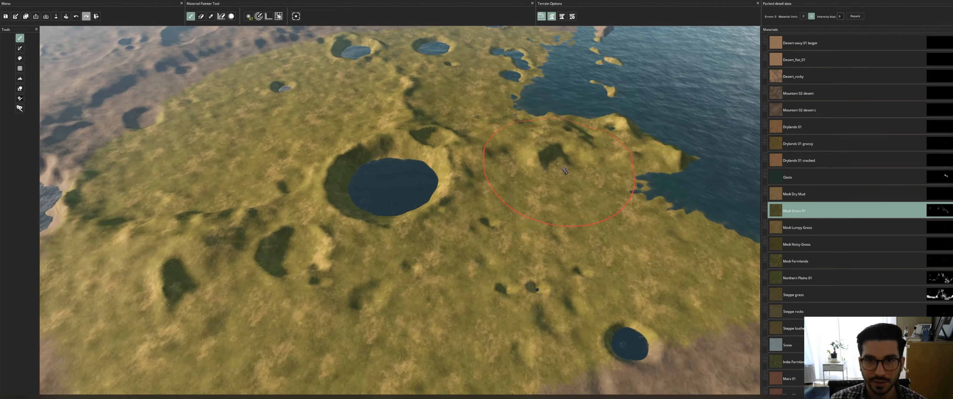
scroll(565, 170, "down", 3)
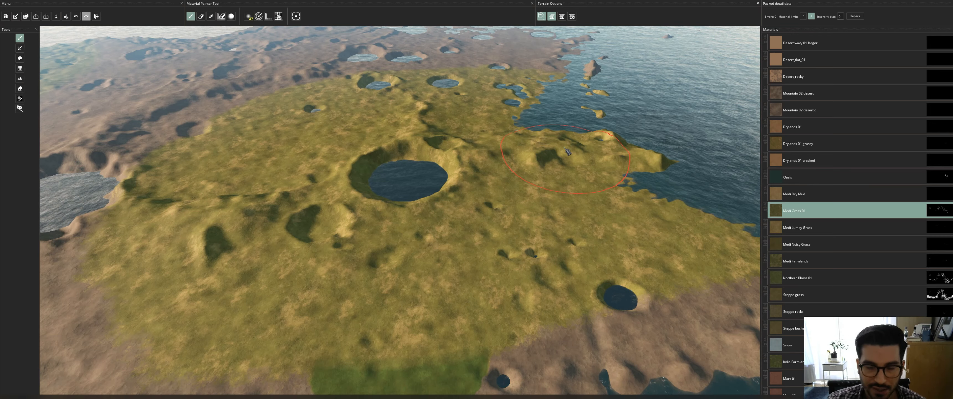
scroll(576, 170, "up", 1)
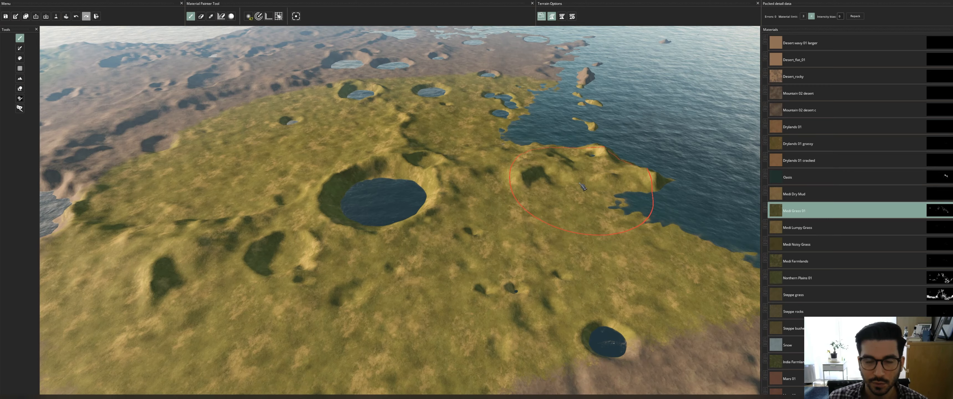
scroll(500, 172, "up", 5)
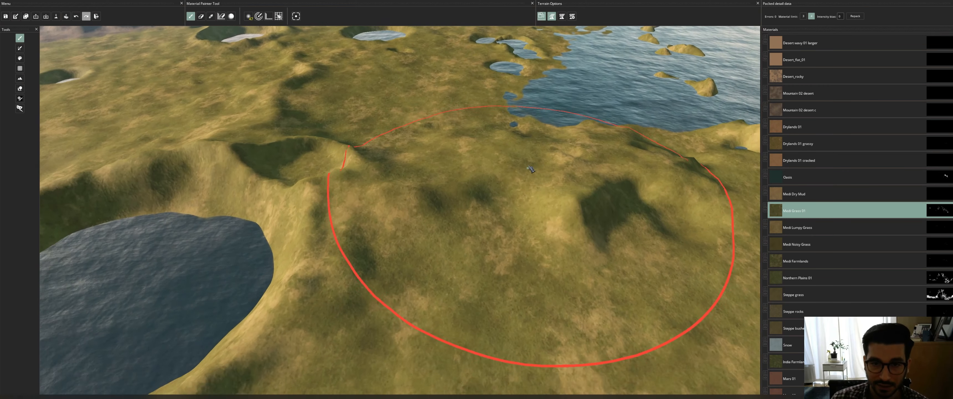
scroll(531, 163, "down", 3)
scroll(533, 160, "down", 3)
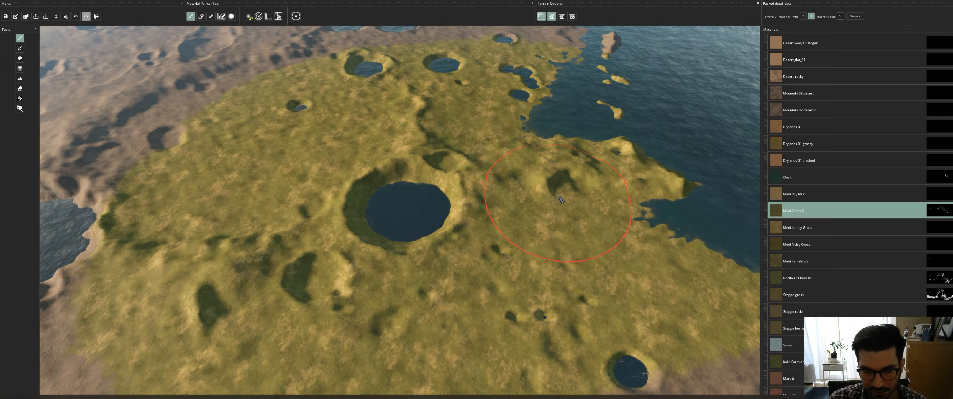
- Select the Hills 01 rocks material for painting the hills beside the crater lake
scroll(560, 199, "up", 5)
scroll(850, 155, "down", 10)
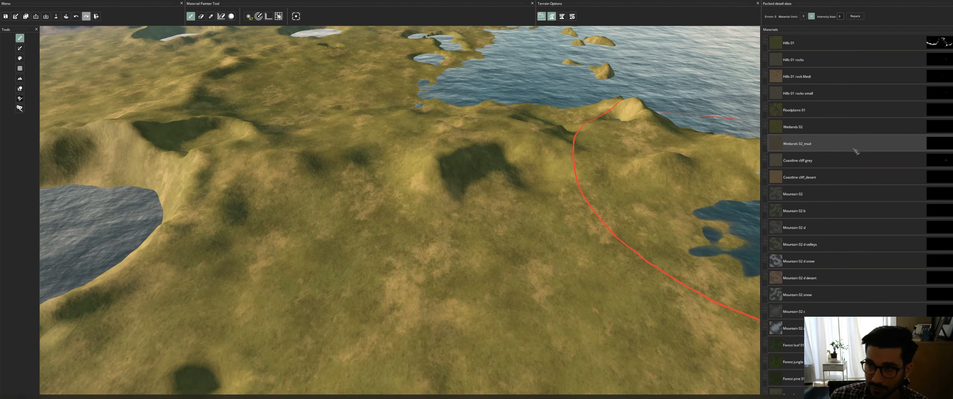
scroll(847, 130, "up", 2)
left_click(831, 95)
- Paint Hills 01 rocks at amount 1 across the hills beside the crater lake and undo the stroke
right_click(463, 180)
mouse_move(463, 180)
left_mouse_down()
mouse_move(437, 175)
mouse_move(620, 166)
left_mouse_up()
middle_click_drag(618, 164, 534, 305)
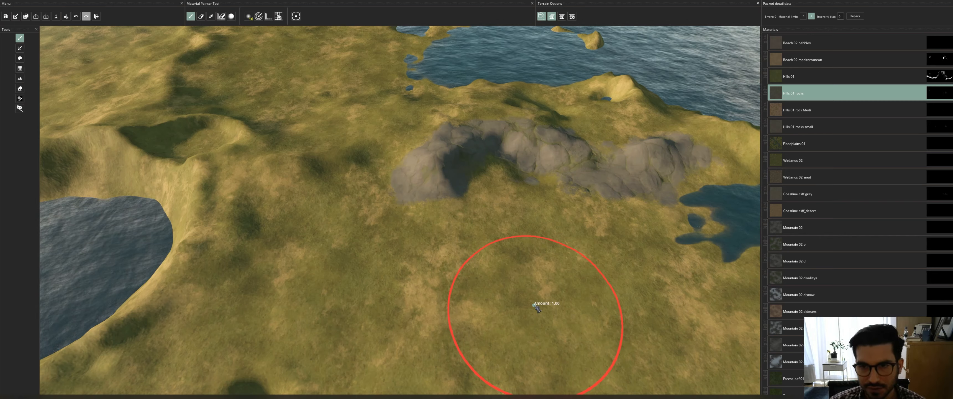
key("ctrl+z")
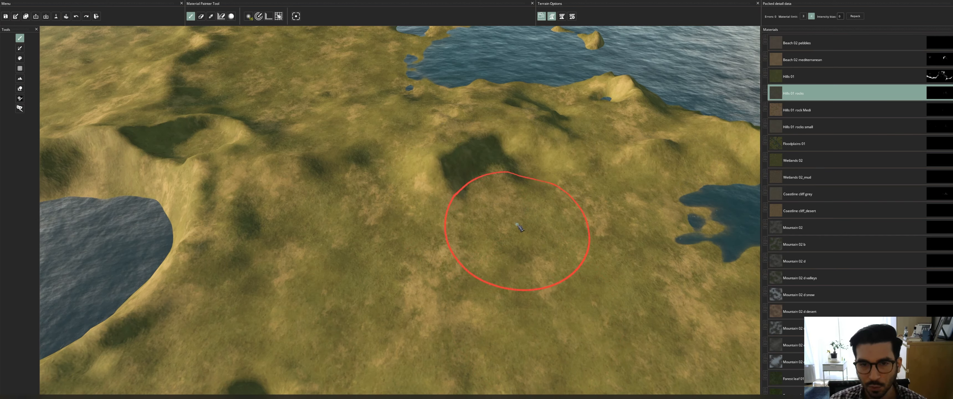
- Lower the brush amount substantially and paint scattered Hills 01 rocks patches over the hills and nearby grass
right_click(498, 244)
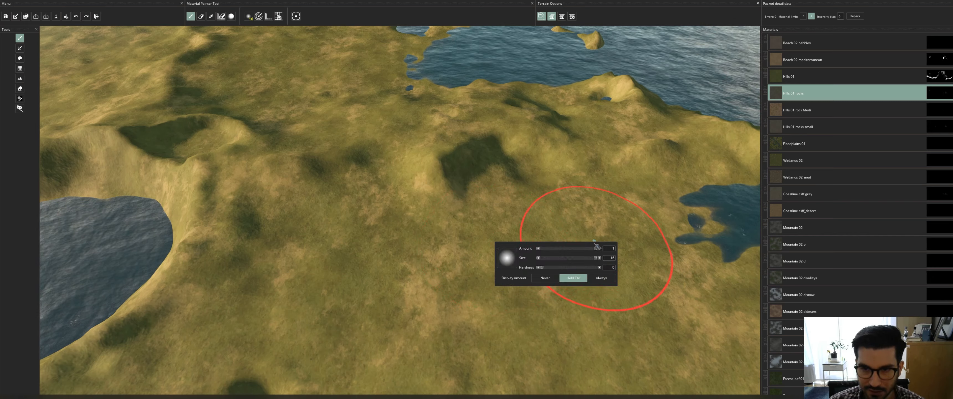
left_click_drag(597, 251, 547, 251)
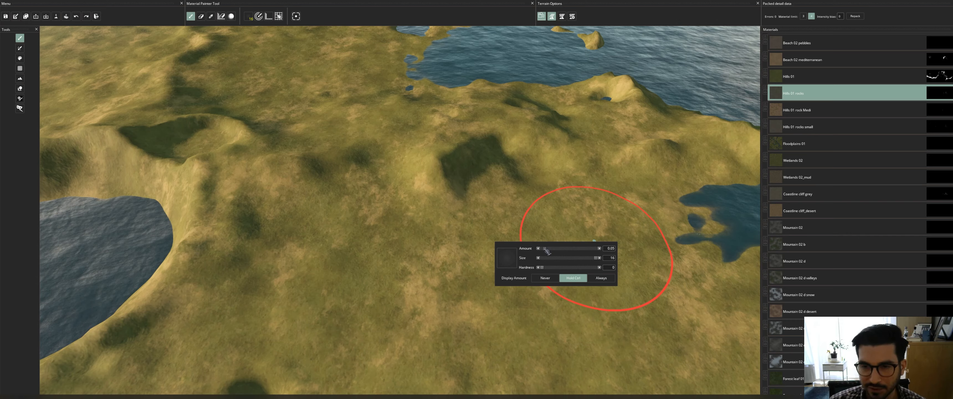
left_click_drag(546, 251, 552, 252)
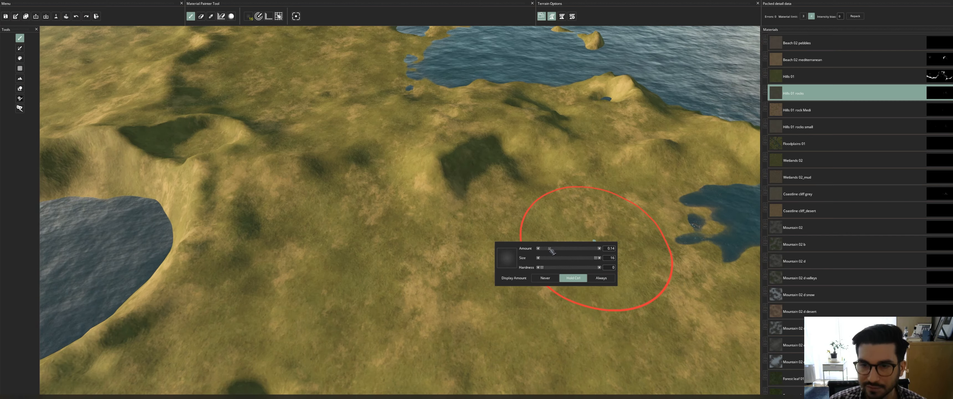
left_click_drag(551, 251, 549, 251)
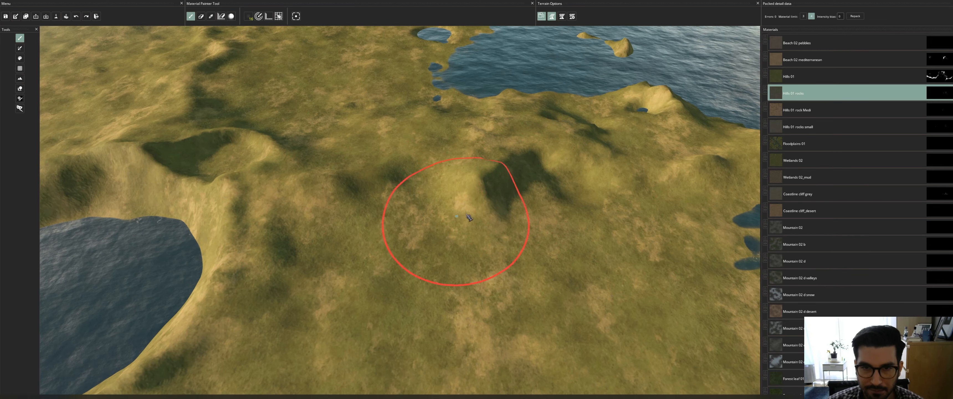
mouse_move(480, 188)
left_mouse_down()
mouse_move(518, 177)
mouse_move(296, 196)
mouse_move(259, 224)
mouse_move(252, 360)
mouse_move(298, 230)
mouse_move(433, 124)
mouse_move(516, 173)
mouse_move(591, 164)
mouse_move(536, 166)
mouse_move(635, 231)
left_mouse_up()
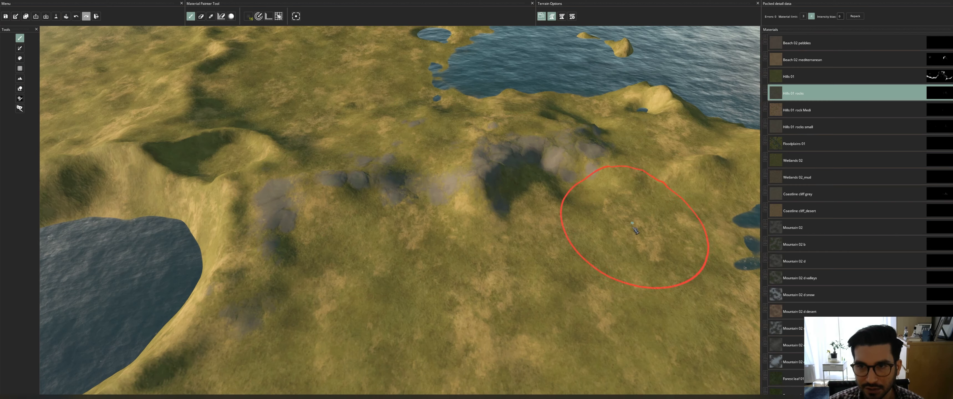
left_click_drag(567, 326, 559, 217)
left_click_drag(715, 166, 716, 170)
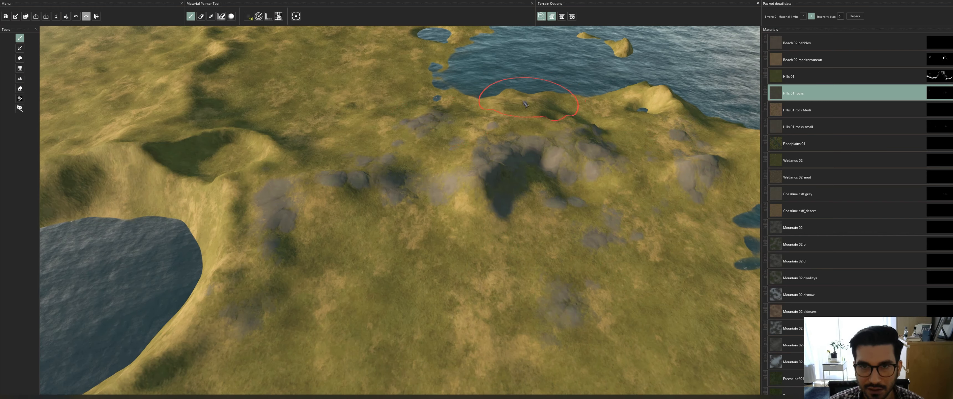
left_click(662, 91)
mouse_move(662, 93)
middle_mouse_down()
mouse_move(667, 168)
mouse_move(685, 205)
mouse_move(560, 261)
middle_mouse_up()
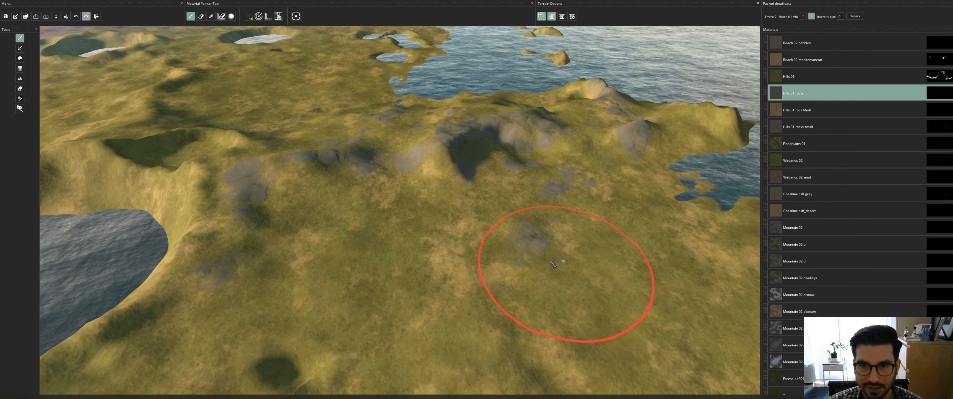
- Select Hills 01 rocks small, set the brush to amount 0.1 and size 12, and paint around the existing rock patches
mouse_move(610, 187)
middle_mouse_down()
mouse_move(646, 236)
mouse_move(576, 172)
middle_mouse_up()
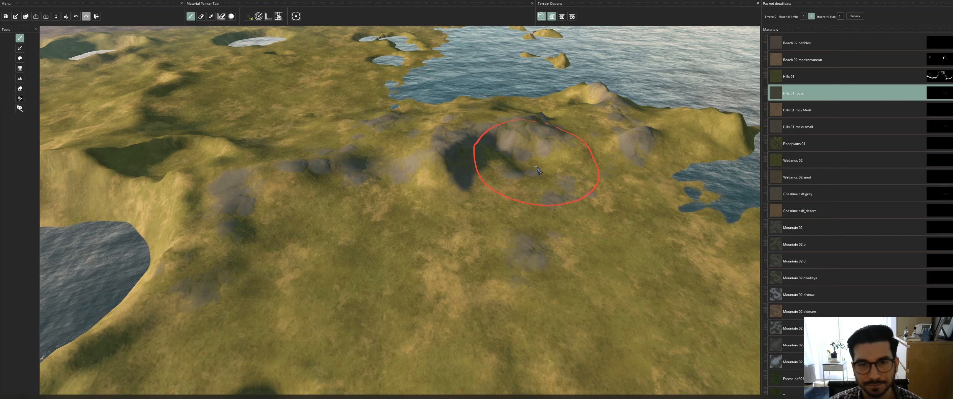
scroll(506, 212, "down", 3)
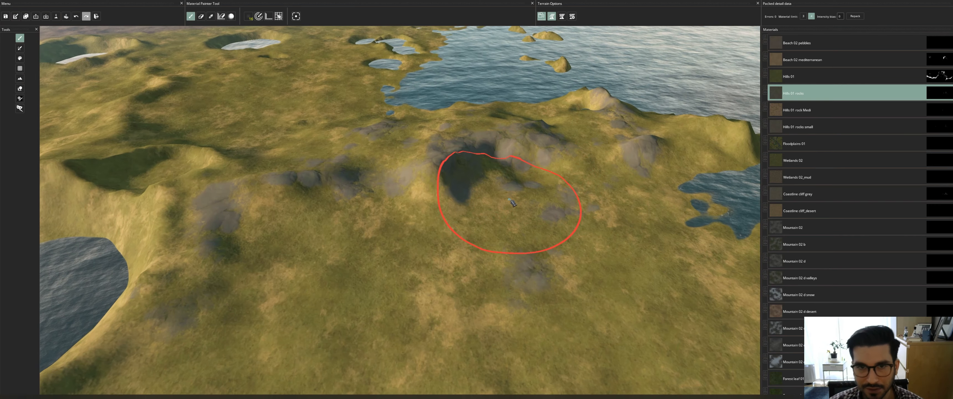
scroll(509, 216, "up", 2)
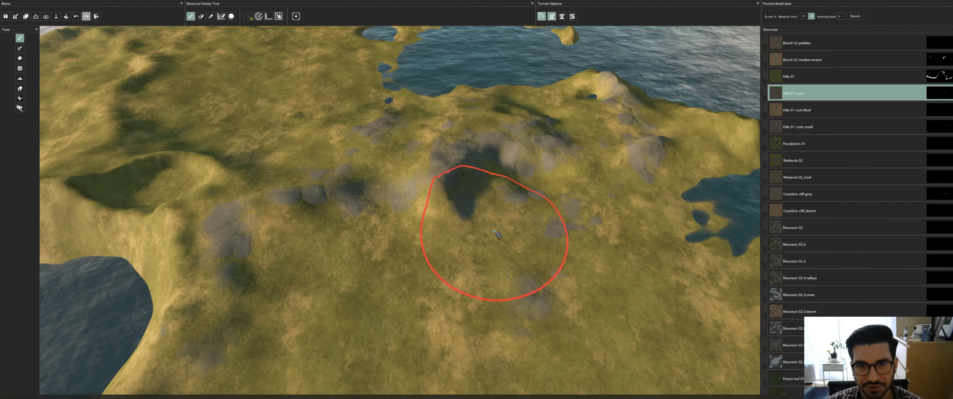
left_click(798, 126)
right_click(461, 214)
left_click_drag(520, 222, 516, 222)
left_click(400, 211)
left_click_drag(401, 210, 443, 301)
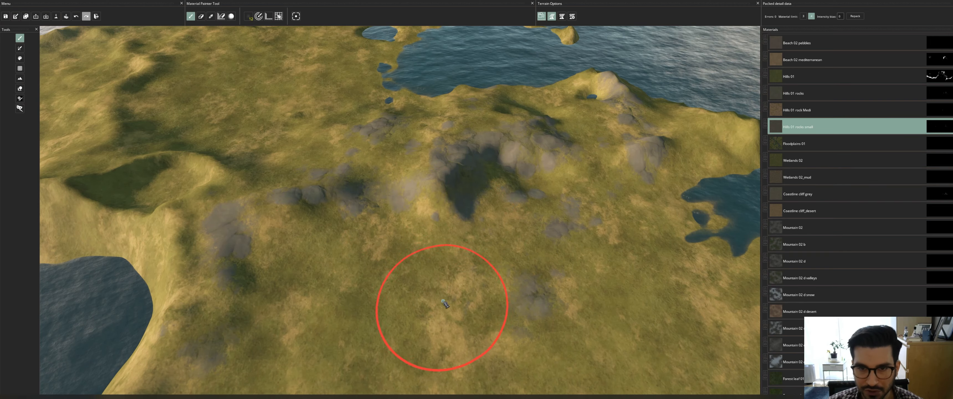
- Add more faint Hills 01 rocks small patches on the hill slopes and the grass between the larger rocks
middle_click_drag(610, 286, 602, 268)
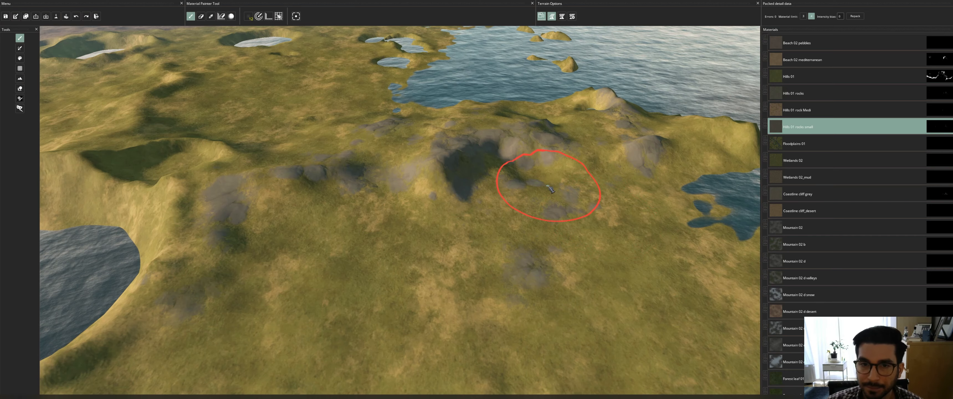
key("s")
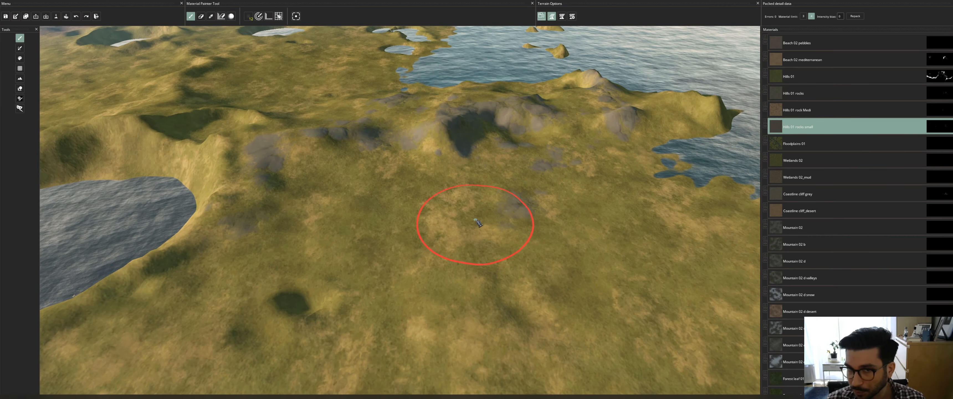
key("w")
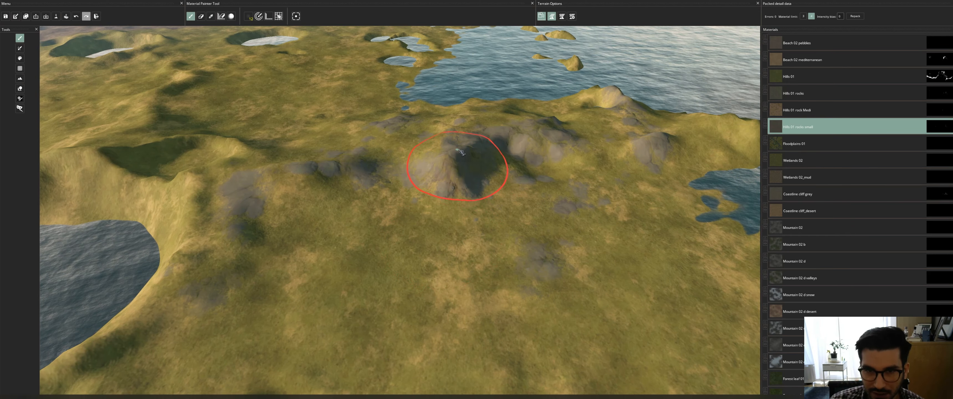
middle_click_drag(476, 182, 465, 206)
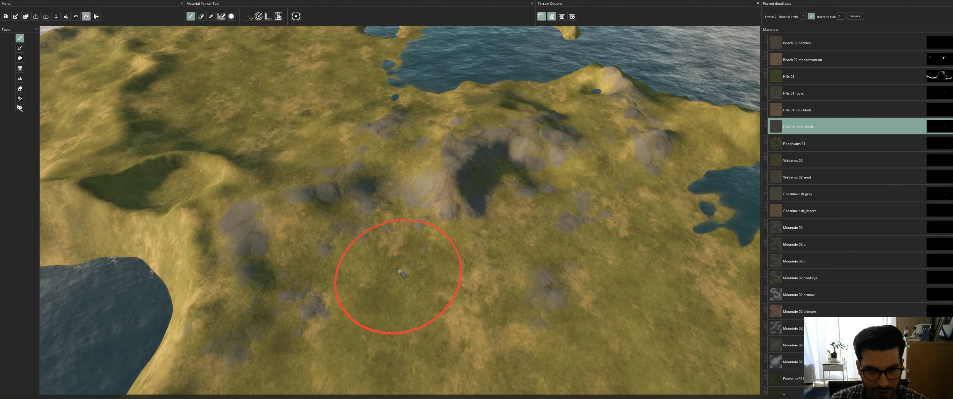
middle_click_drag(403, 277, 404, 218)
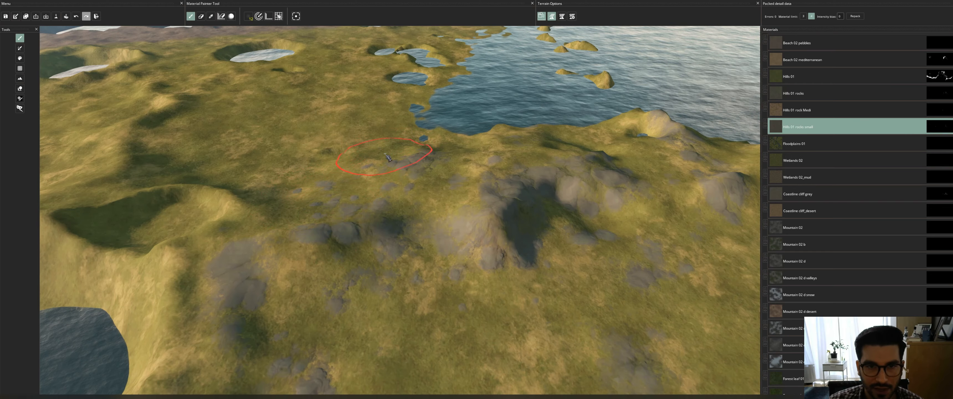
scroll(462, 185, "down", 3)
mouse_move(461, 183)
middle_mouse_down()
mouse_move(495, 202)
mouse_move(489, 193)
middle_mouse_up()
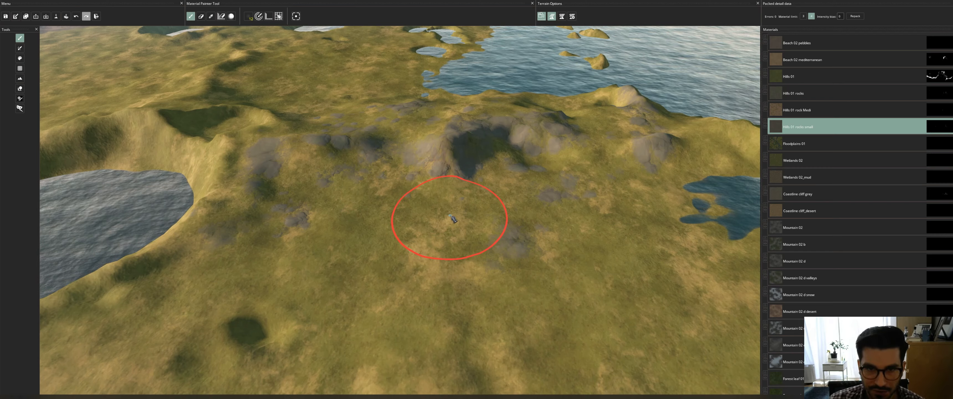
- Raise the brush amount to its maximum and paint a solid Hills 01 rocks small patch on the open grass in front of the hills
right_click(449, 215)
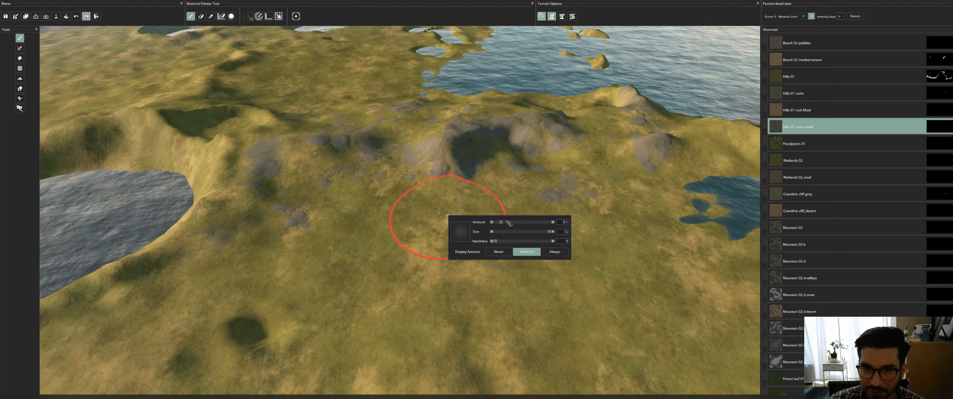
left_click_drag(508, 223, 685, 243)
middle_click_drag(355, 314, 392, 266)
left_click_drag(393, 272, 525, 306)
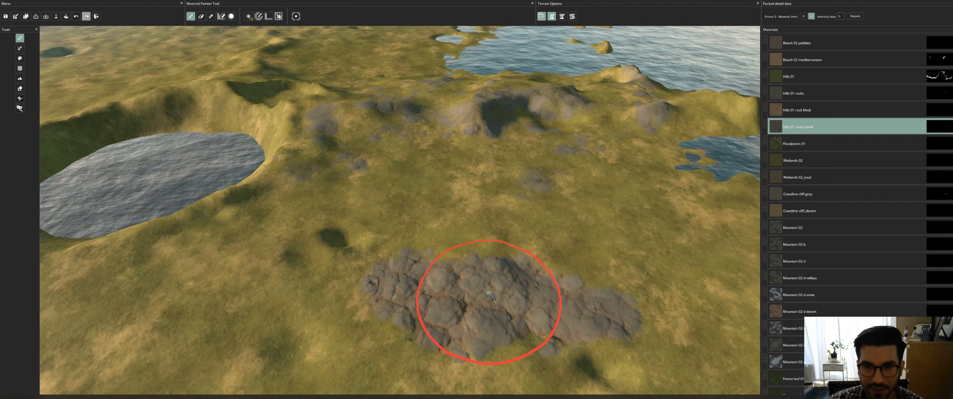
scroll(837, 209, "up", 4)
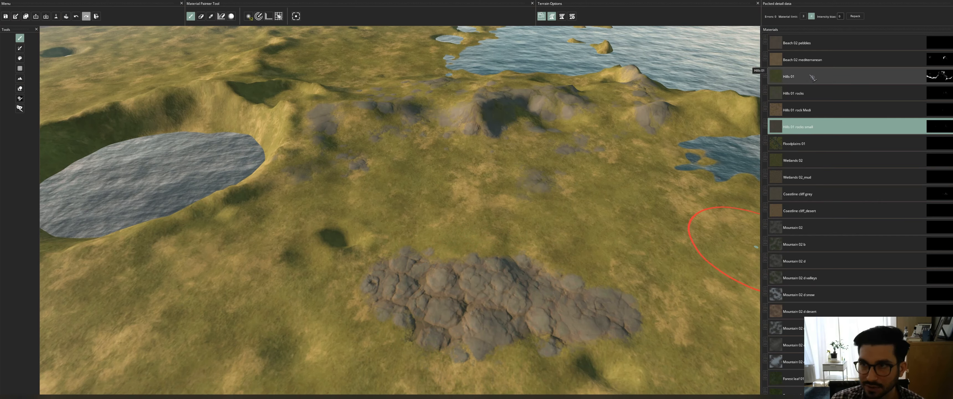
- Select Medi Grass 01 and paint over the solid rock patch on the open grass until it is covered
scroll(833, 219, "down", 10)
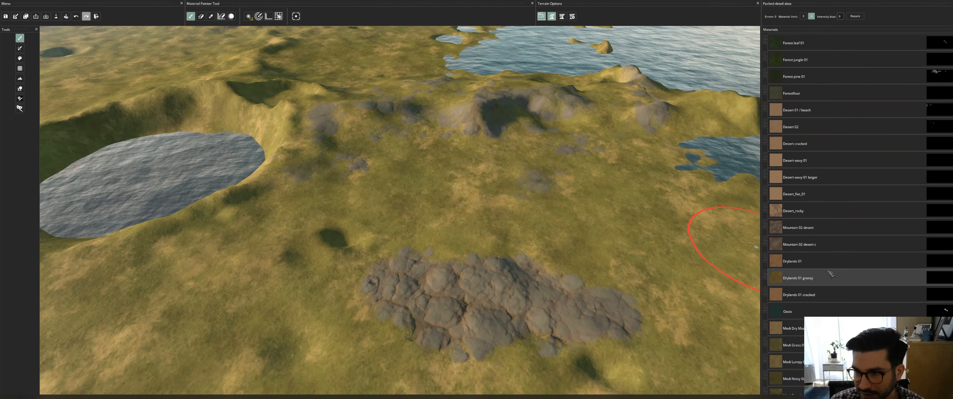
left_click(817, 344)
right_click(464, 235)
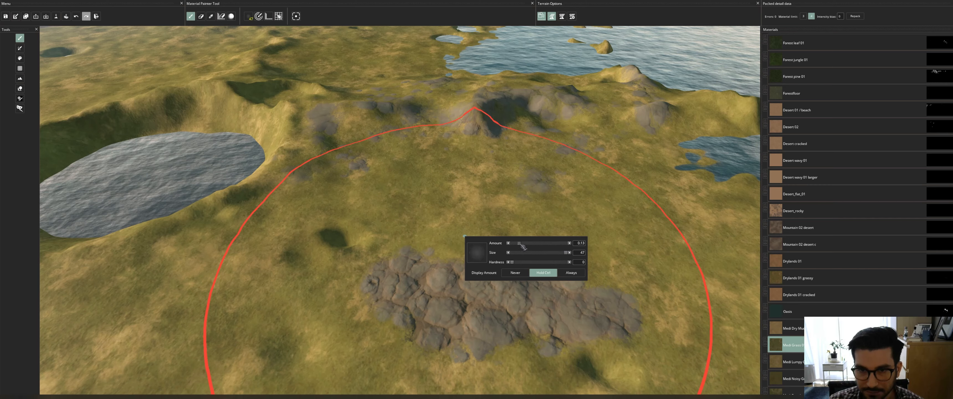
scroll(470, 298, "down", 9, "ctrl")
left_click(464, 292)
mouse_move(467, 296)
left_mouse_down()
mouse_move(568, 292)
mouse_move(550, 289)
left_mouse_up()
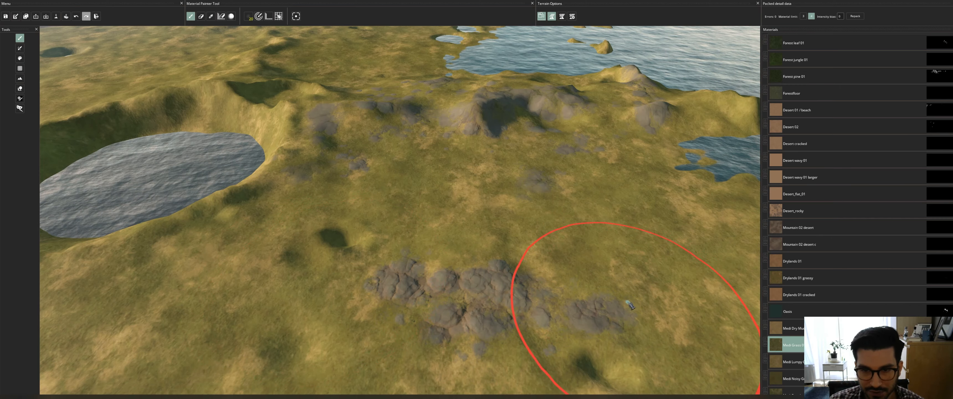
middle_click_drag(498, 284, 569, 252)
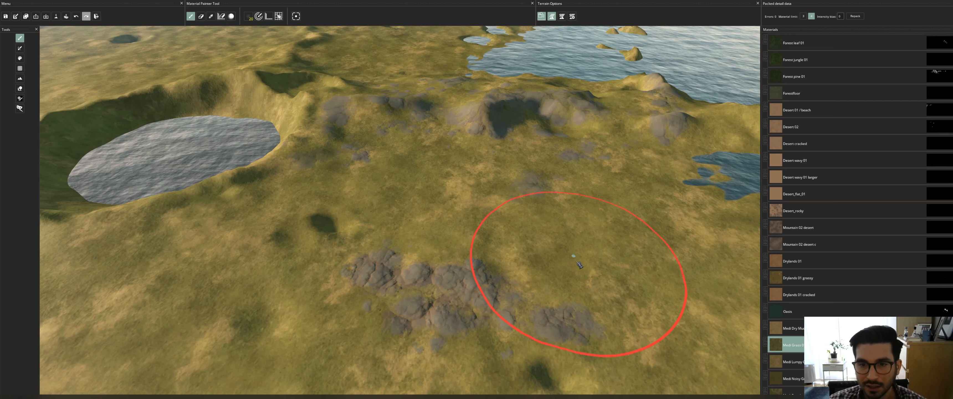
mouse_move(579, 264)
left_mouse_down()
mouse_move(436, 281)
mouse_move(499, 292)
mouse_move(340, 259)
mouse_move(382, 276)
left_mouse_up()
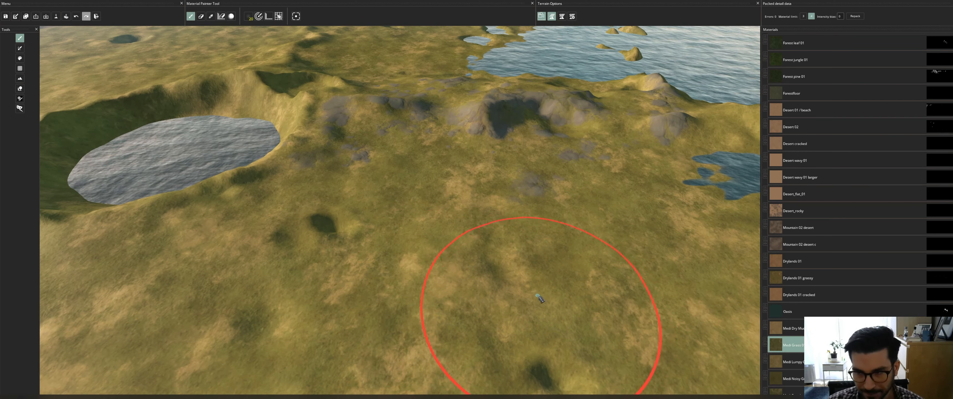
- Select Plains 01, lower the brush amount to 0.11, and try painting soft green patches on the grass in front of the hills
scroll(849, 192, "up", 4)
scroll(846, 192, "up", 7)
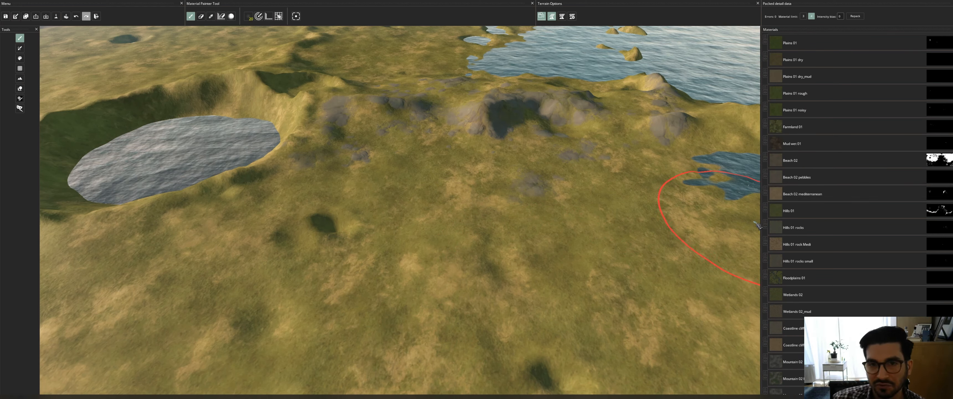
left_click(837, 46)
right_click(445, 216)
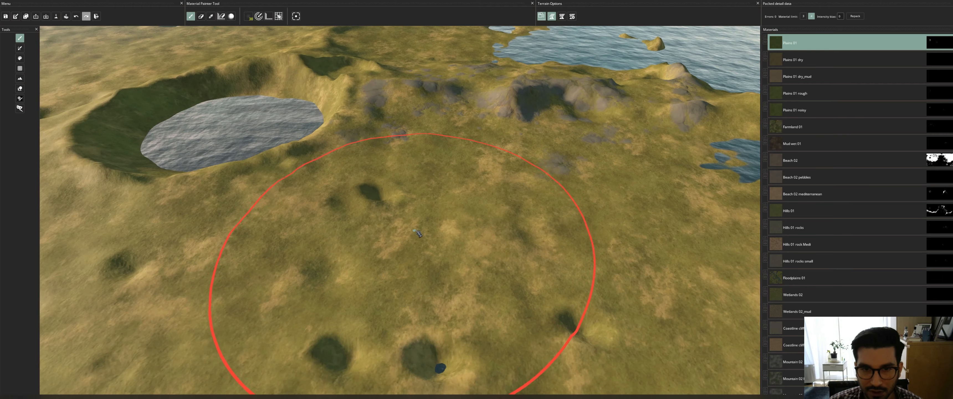
scroll(493, 241, "down", 4)
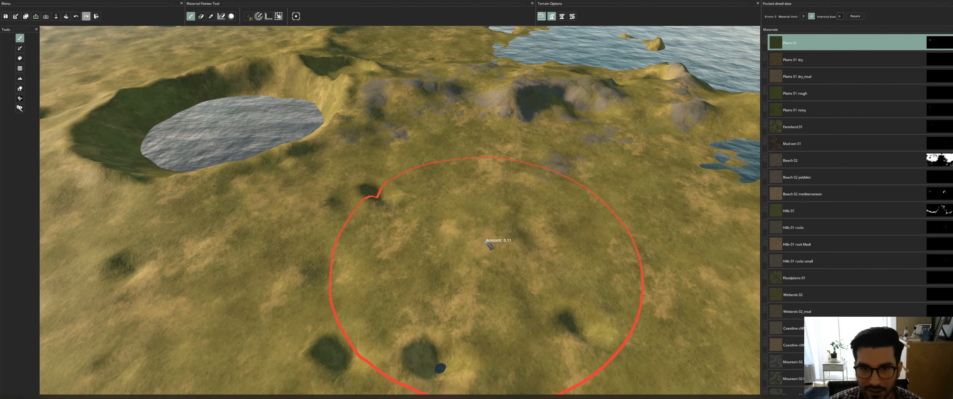
mouse_move(466, 206)
left_mouse_down()
mouse_move(444, 225)
mouse_move(511, 266)
mouse_move(636, 296)
left_mouse_up()
mouse_move(639, 182)
left_mouse_down()
mouse_move(595, 213)
mouse_move(563, 256)
left_mouse_up()
mouse_move(720, 264)
middle_mouse_down()
mouse_move(668, 262)
mouse_move(669, 237)
middle_mouse_up()
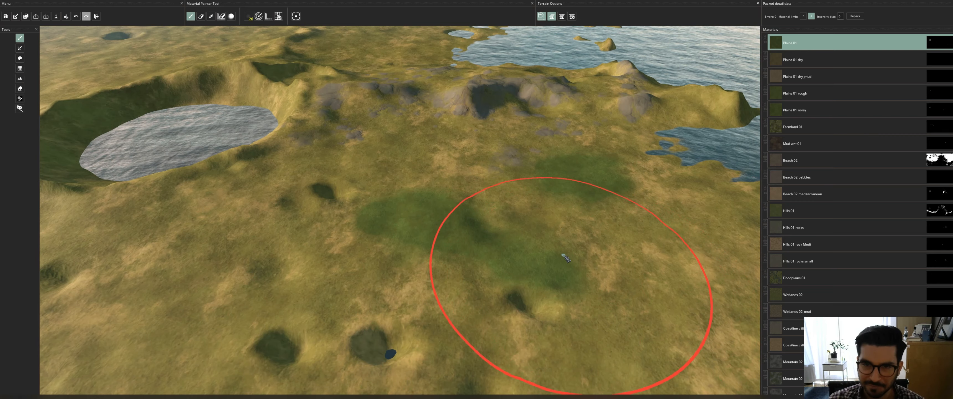
middle_click_drag(522, 133, 570, 242)
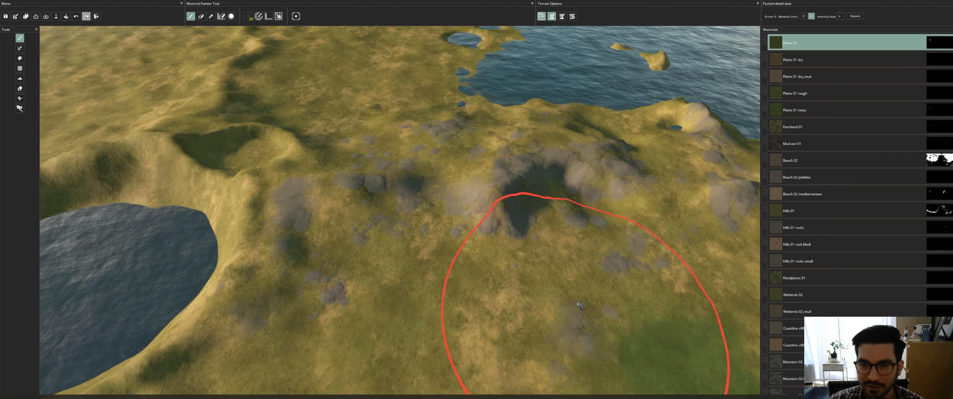
middle_click_drag(586, 284, 482, 162)
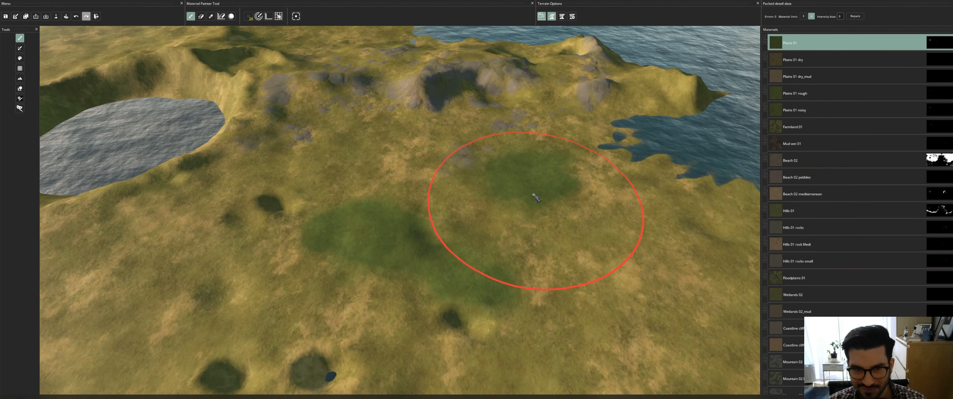
mouse_move(376, 202)
middle_mouse_down()
mouse_move(442, 210)
mouse_move(468, 281)
middle_mouse_up()
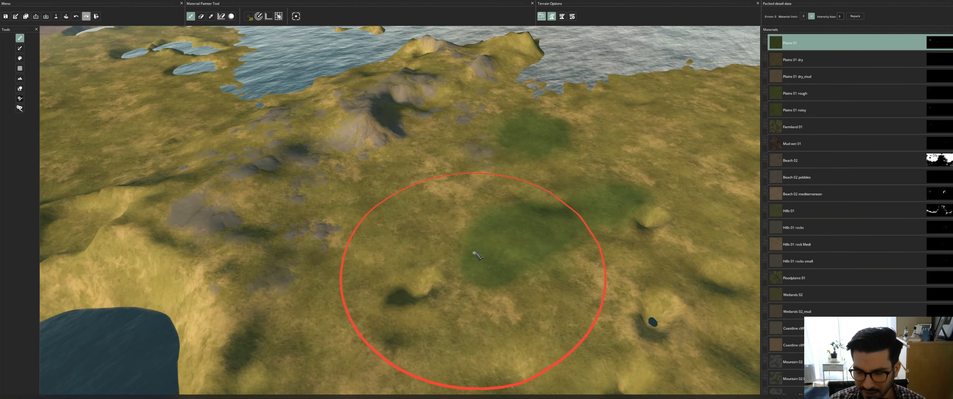
middle_click_drag(632, 262, 539, 247)
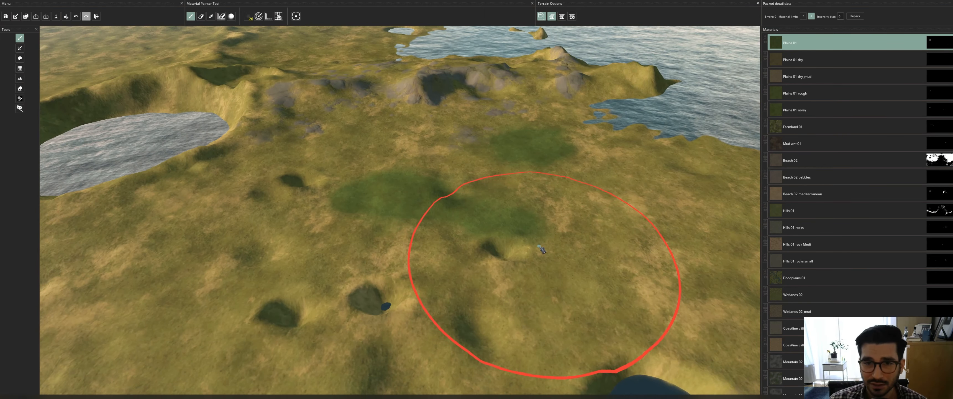
- Undo all the Plains 01 strokes on the grass in front of the hills
key("ctrl+z")
key("ctrl+z")
key("ctrl+z")
key("ctrl+z")
key("ctrl+z")
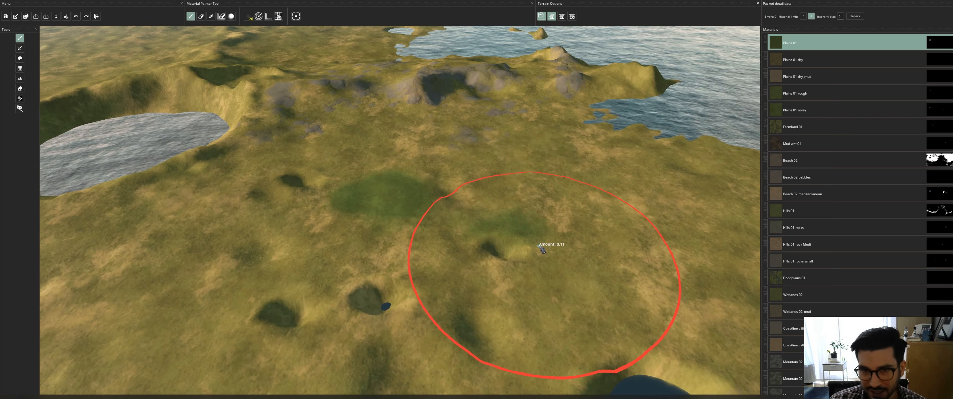
key("ctrl+z")
key("ctrl+z")
key("ctrl+z")
key("ctrl+z")
key("ctrl+z")
key("ctrl+z")
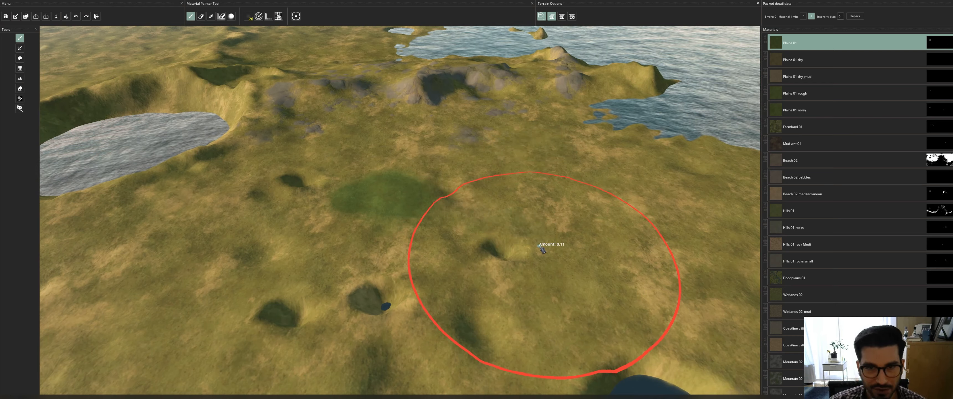
key("ctrl+z")
key("ctrl+z")
- Select Hills 01, raise the brush amount, and try painting broad patches across the grass around the small craters
left_click(788, 211)
scroll(525, 230, "up", 4, "ctrl")
mouse_move(525, 229)
left_mouse_down()
mouse_move(442, 210)
mouse_move(558, 220)
mouse_move(569, 248)
mouse_move(391, 274)
mouse_move(272, 229)
mouse_move(442, 275)
left_mouse_up()
scroll(561, 221, "up", 1)
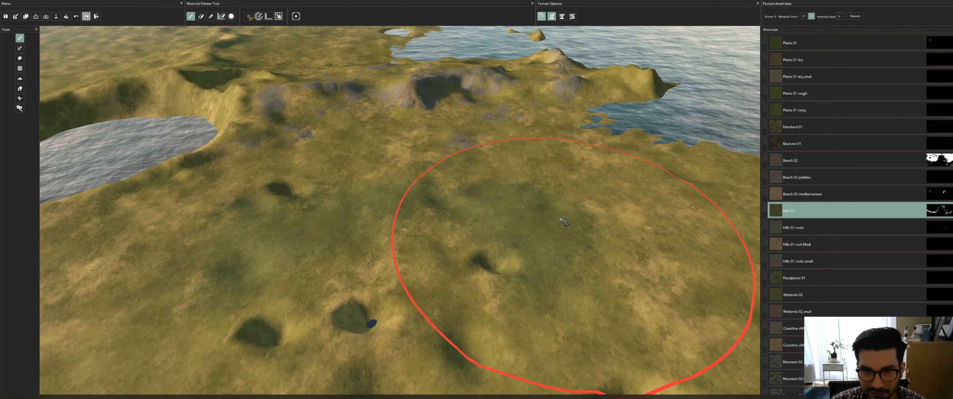
middle_click_drag(414, 225, 487, 236)
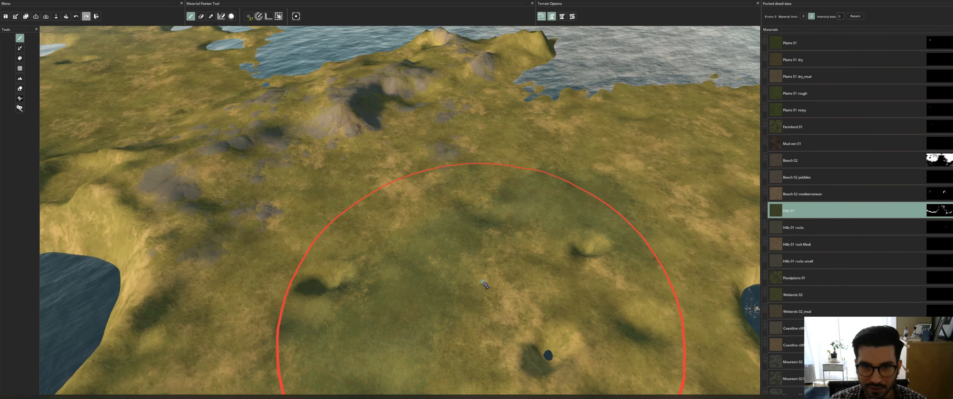
middle_click_drag(484, 284, 498, 230)
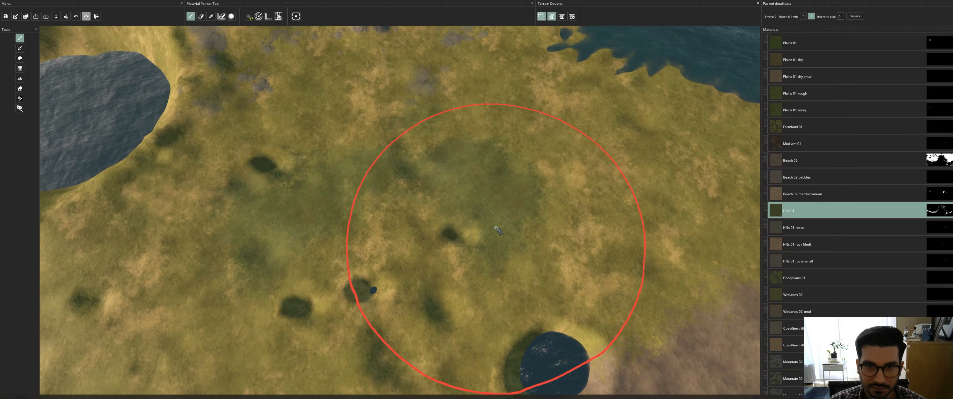
scroll(498, 230, "down", 10)
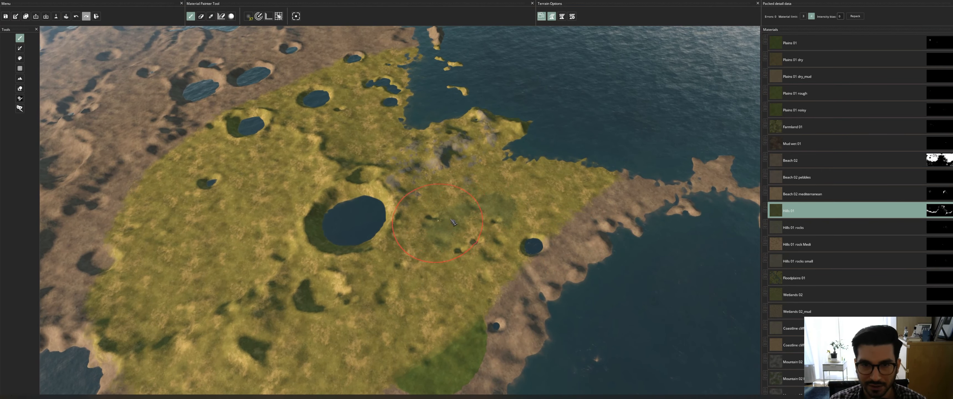
scroll(453, 221, "up", 10)
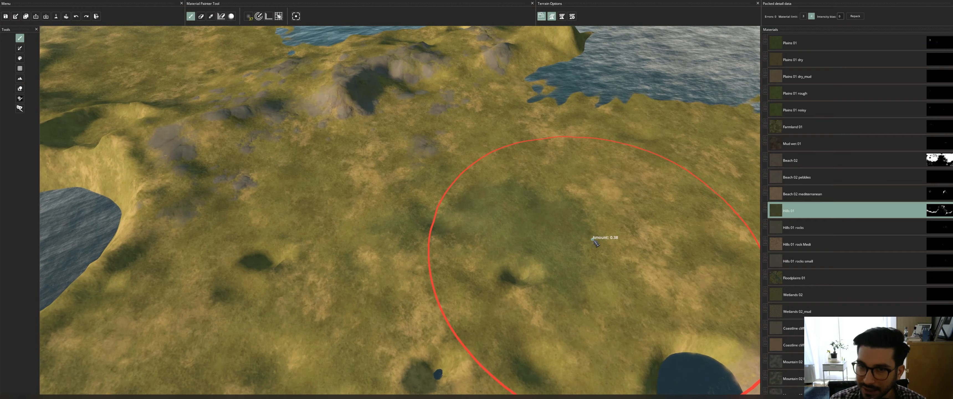
scroll(440, 247, "down", 3)
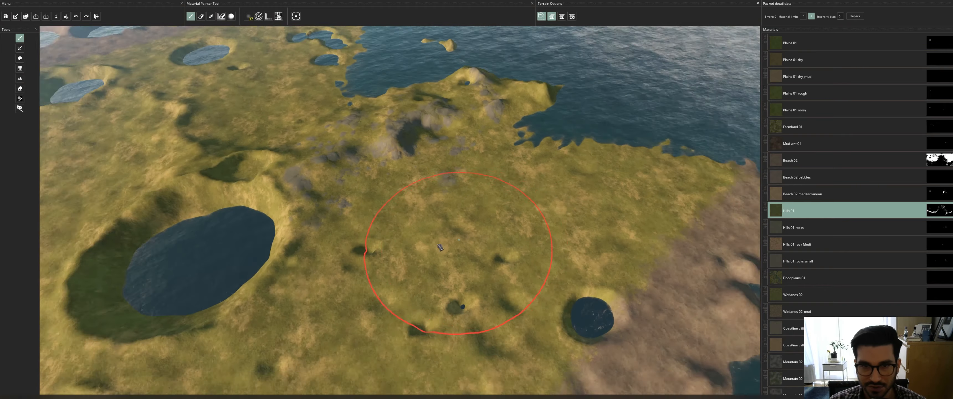
- Select Northern Plains and blend faint patches into the grass between the crater lake, the hills and the coast
scroll(440, 247, "down", 5)
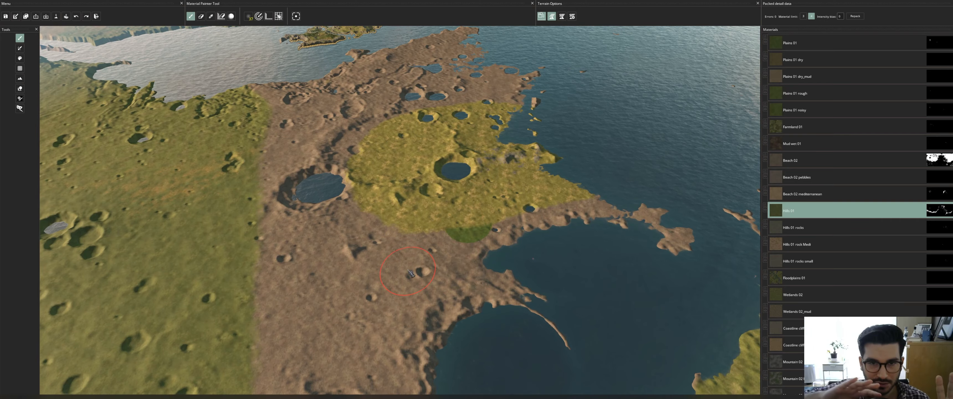
scroll(550, 200, "up", 8)
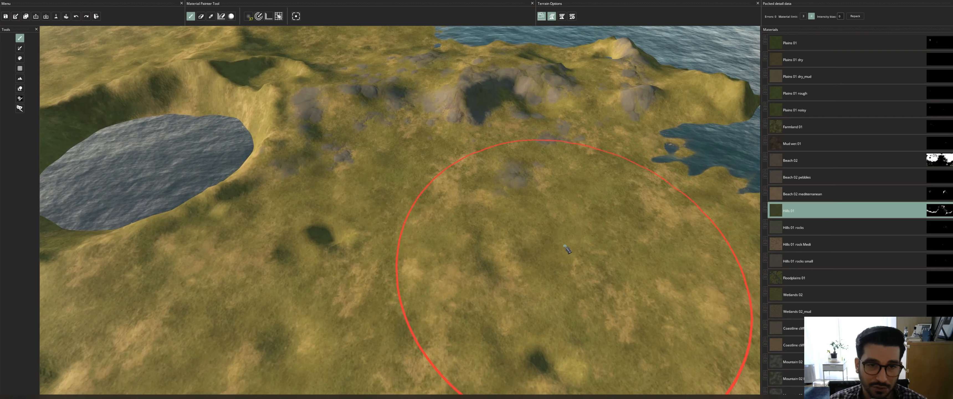
middle_click_drag(566, 239, 555, 175)
scroll(909, 276, "down", 10)
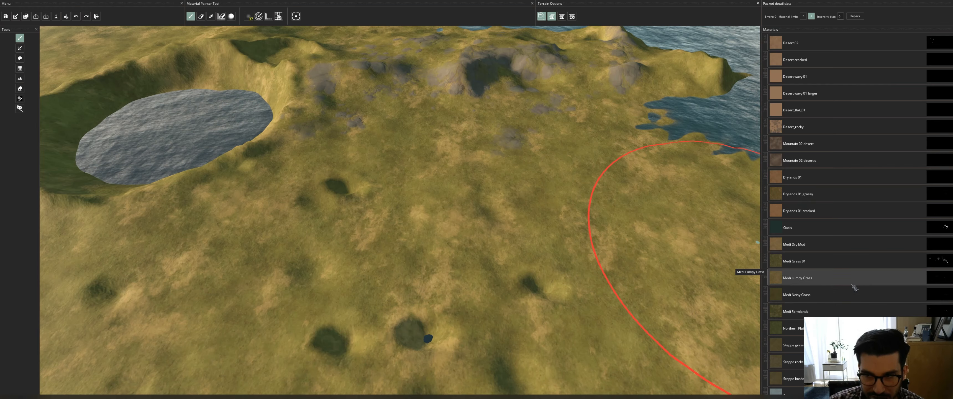
left_click(784, 328)
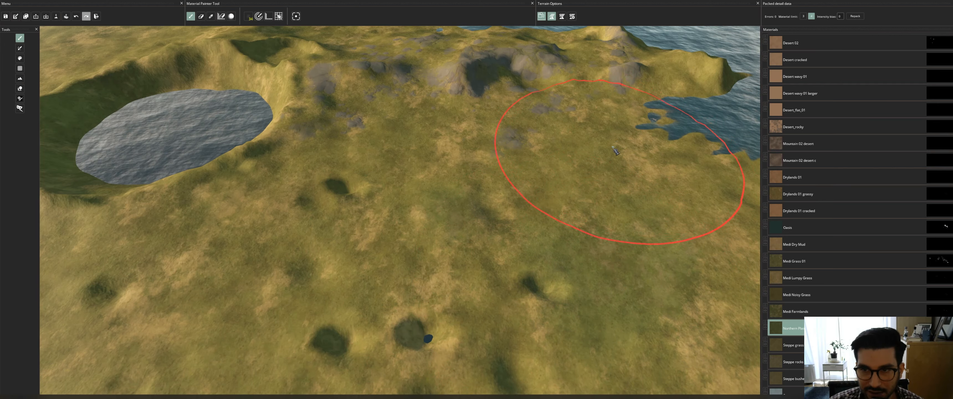
key("s")
key("a")
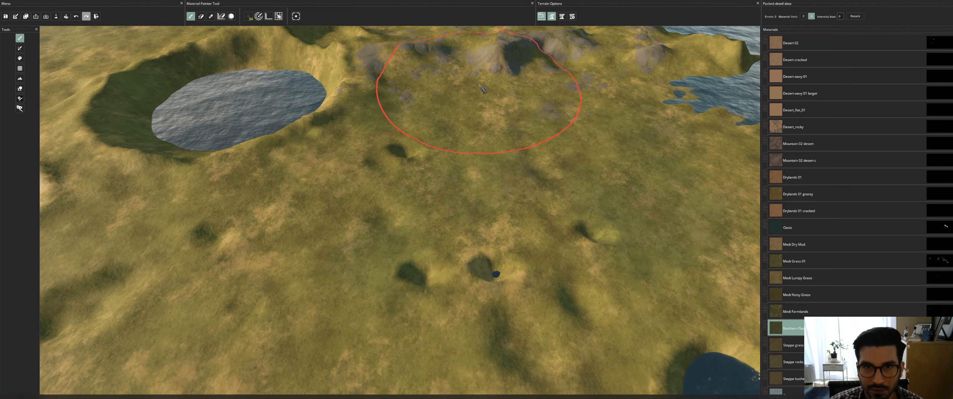
key("w")
key("d")
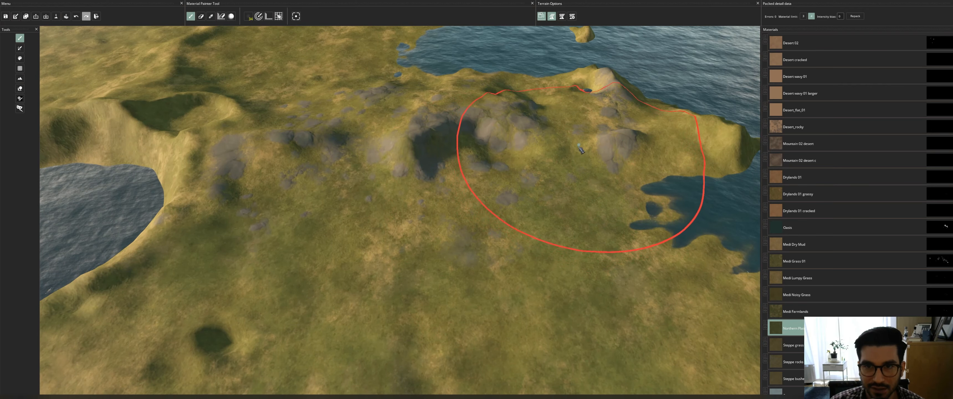
- Extend the Northern Plains blend over the rocky hills and the grassland behind them
middle_click_drag(578, 145, 576, 186)
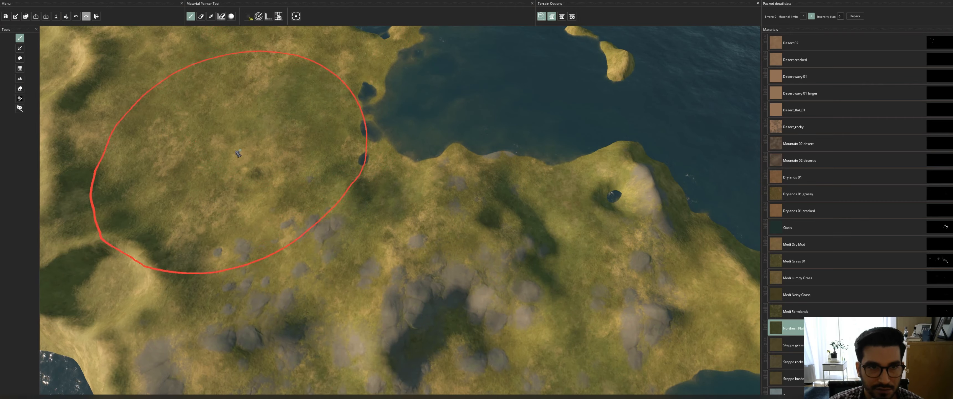
middle_click_drag(248, 130, 479, 241)
mouse_move(369, 77)
left_mouse_down()
mouse_move(358, 164)
mouse_move(368, 291)
left_mouse_up()
middle_click_drag(381, 316, 440, 249)
middle_click_drag(581, 271, 618, 218)
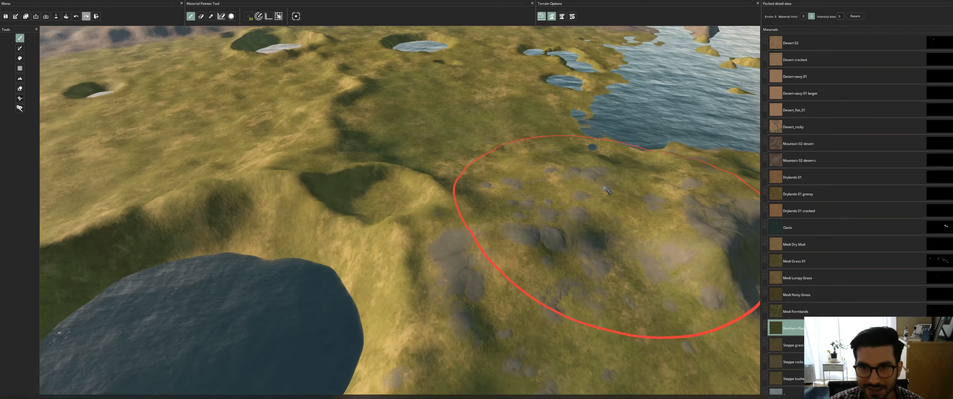
middle_click_drag(683, 326, 568, 212)
scroll(571, 214, "down", 10)
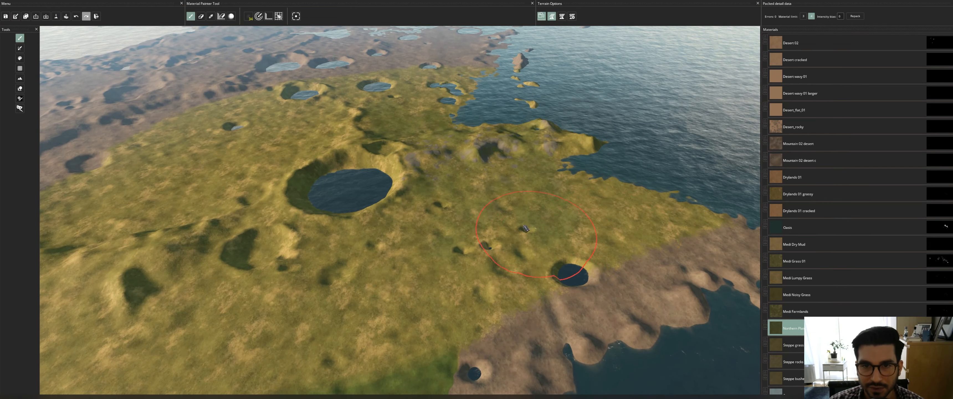
scroll(495, 211, "up", 10)
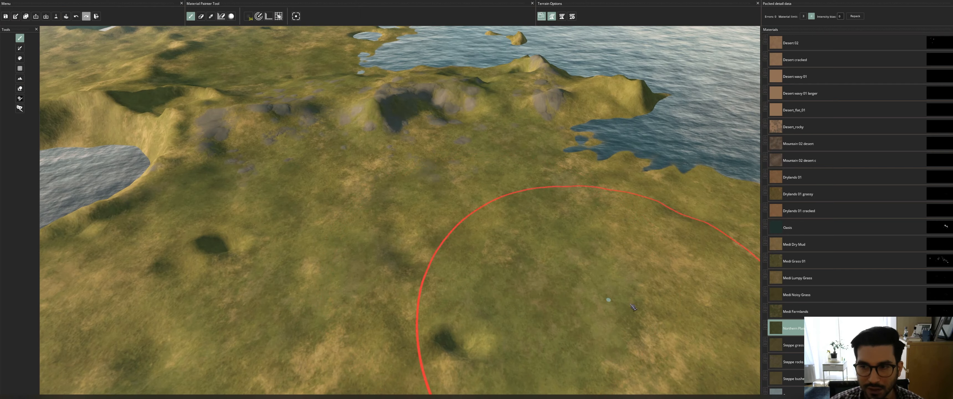
- Select Medi Noisy Grass and paint faint scattered patches on the grass in front of the rocky hills
left_click(839, 300)
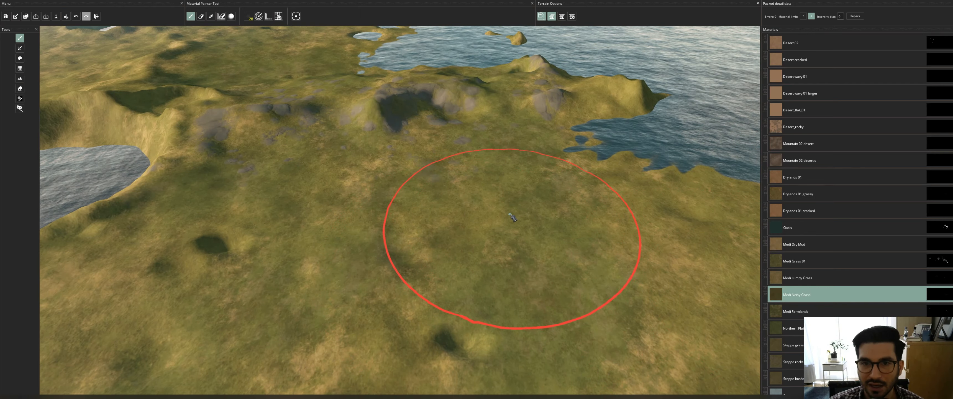
right_click(464, 174)
scroll(395, 180, "down", 10)
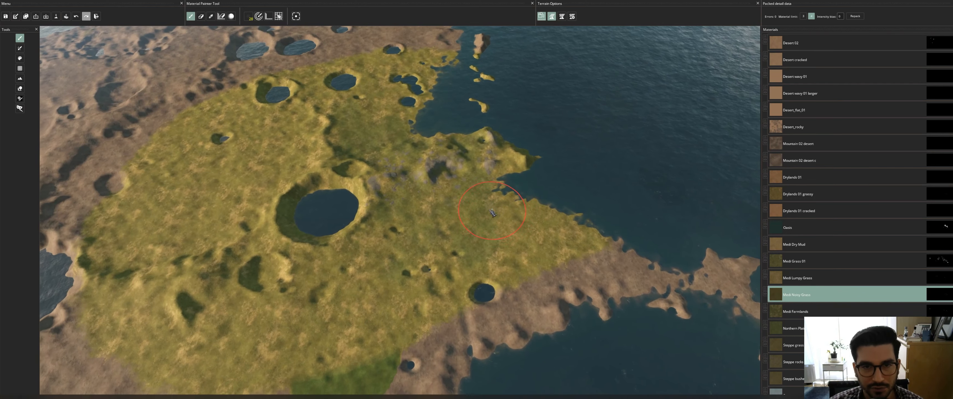
scroll(475, 210, "up", 7)
scroll(476, 210, "up", 5)
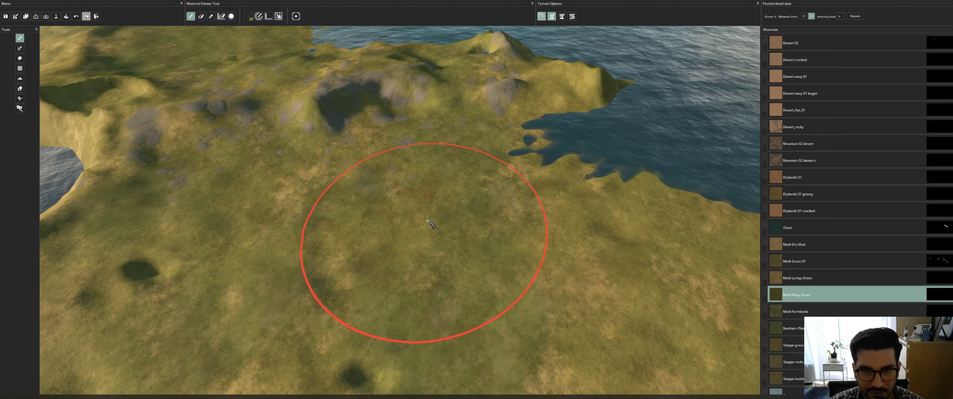
middle_click_drag(427, 221, 473, 190)
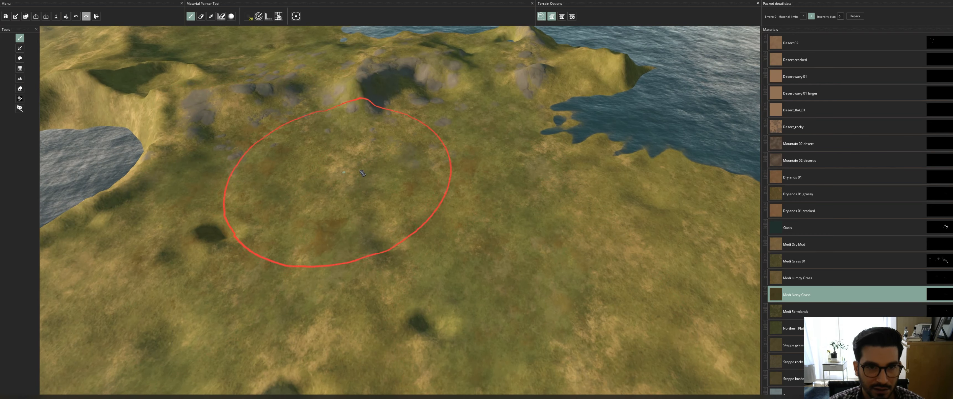
- Select Plains 01, set the brush amount to 1, and try painting a solid patch along the coast around the small crater lake
scroll(602, 168, "down", 6)
scroll(617, 127, "up", 5)
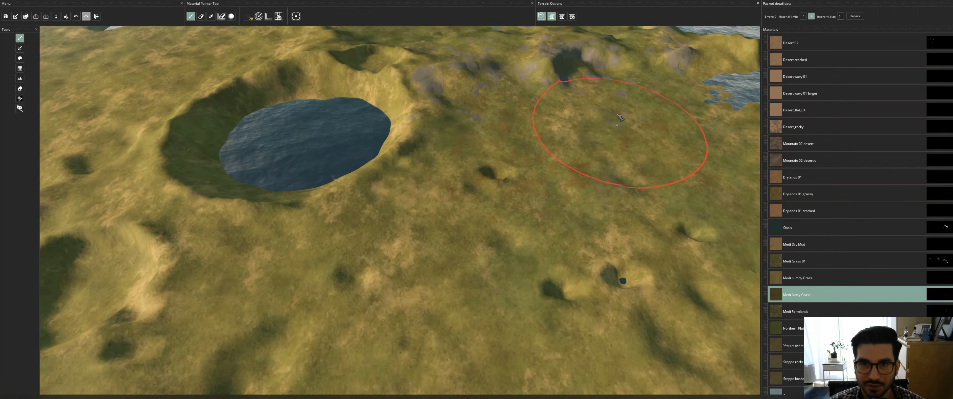
middle_click_drag(618, 126, 594, 152)
scroll(593, 155, "down", 6)
scroll(874, 123, "up", 8)
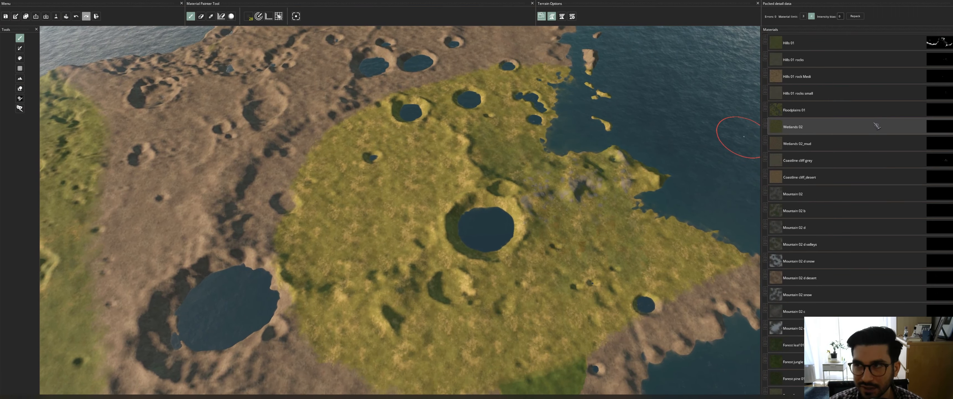
scroll(876, 126, "up", 5)
left_click(850, 43)
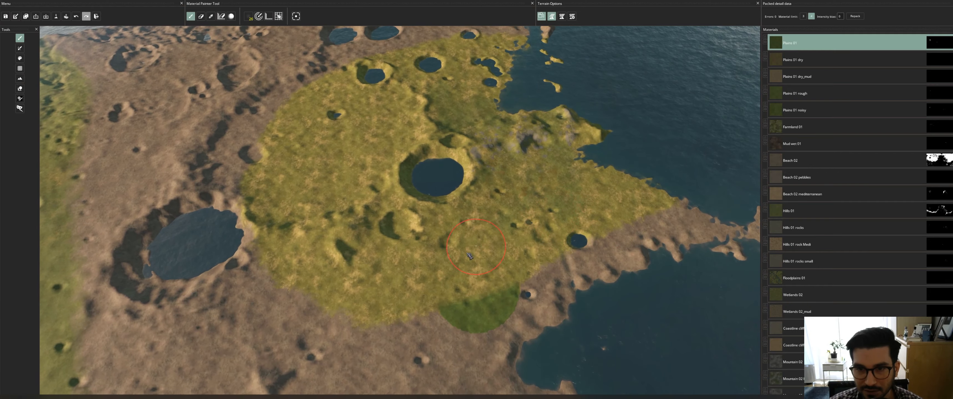
right_click(543, 279)
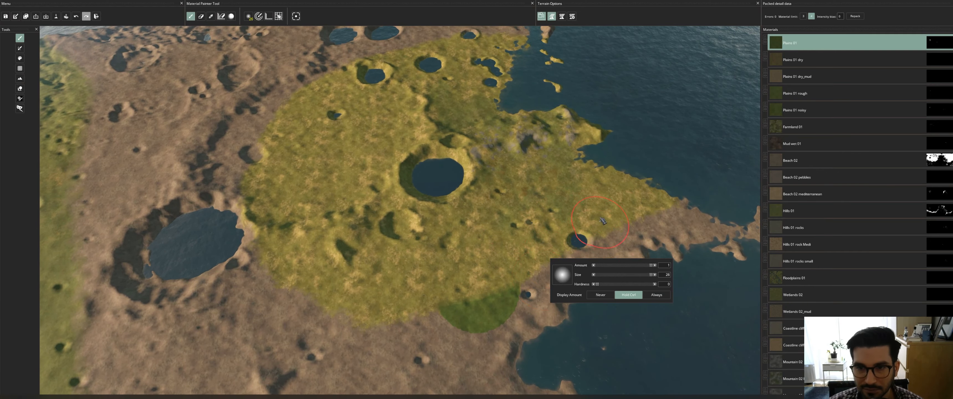
mouse_move(540, 281)
left_mouse_down()
mouse_move(649, 216)
mouse_move(555, 258)
left_mouse_up()
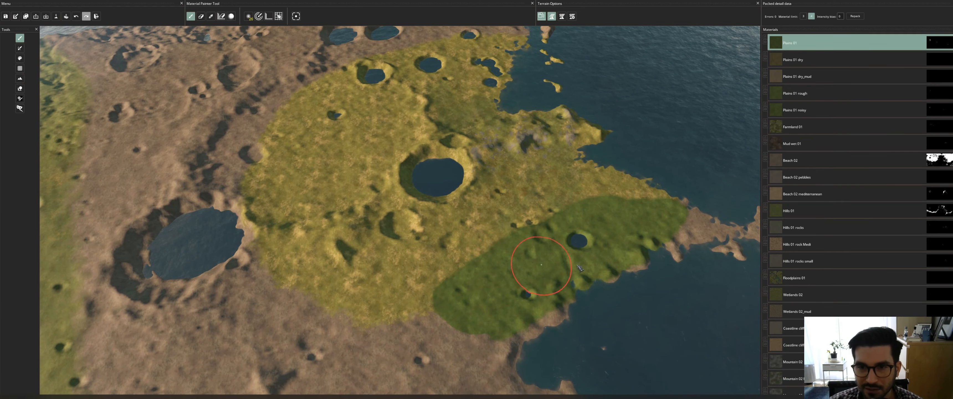
scroll(643, 257, "up", 6)
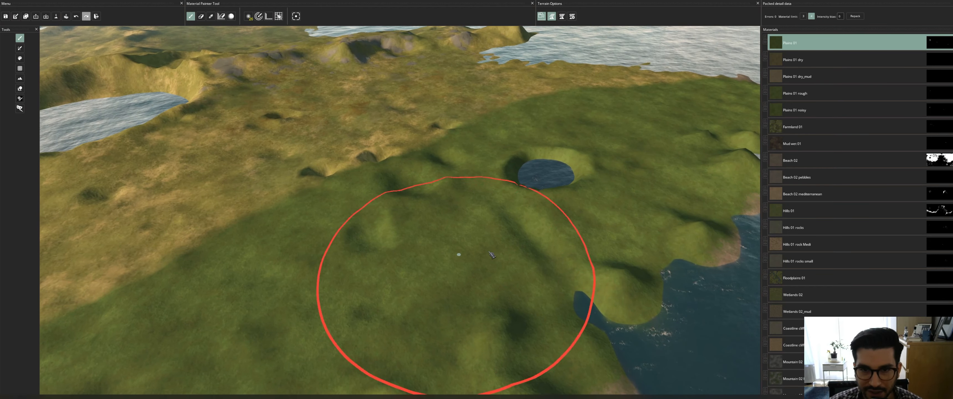
mouse_move(644, 247)
middle_mouse_down()
mouse_move(633, 207)
mouse_move(684, 289)
mouse_move(603, 240)
mouse_move(636, 230)
middle_mouse_up()
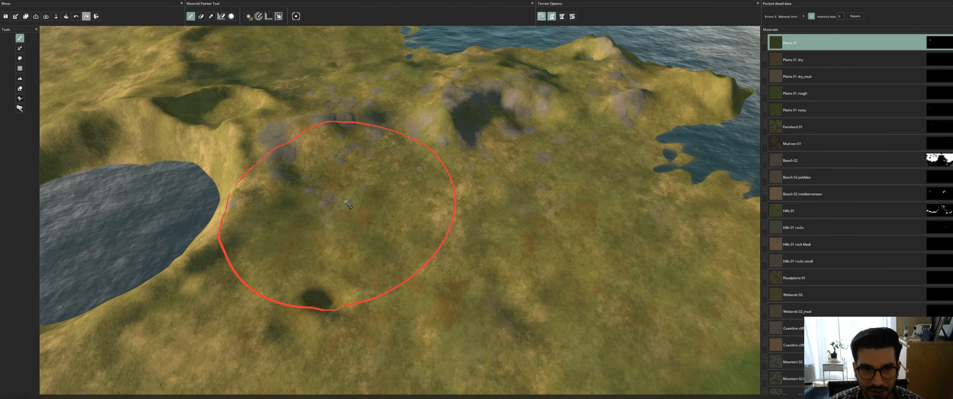
- Inspect the material mix on the blended grass in front of the rocky hills
key("i")
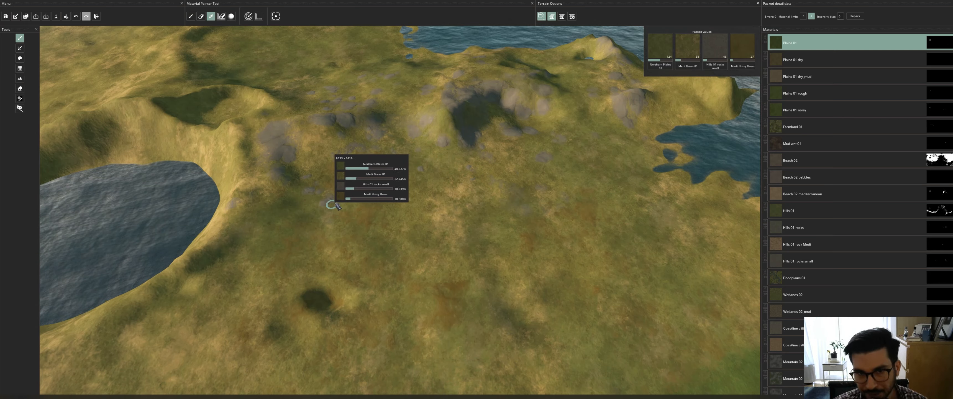
key("b")
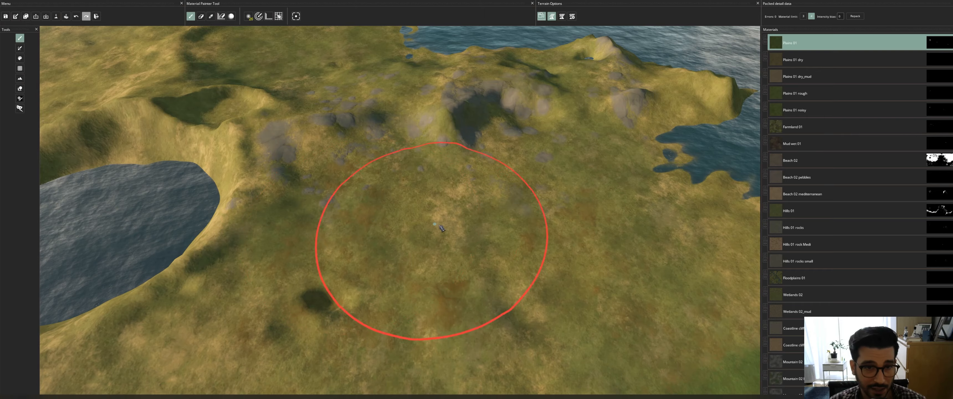
scroll(443, 227, "down", 6)
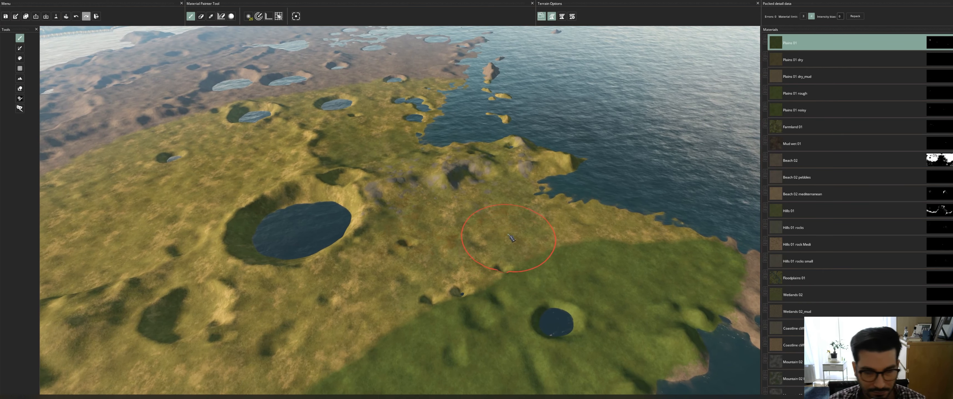
- Undo the solid Plains 01 patch and review the blended grass and rocks between the crater lake and the hills
key("ctrl+z")
right_click_drag(509, 234, 532, 229)
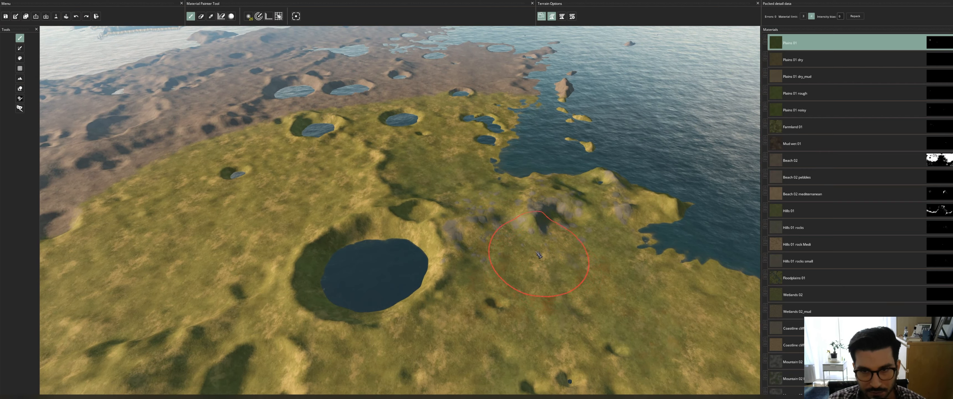
scroll(539, 256, "up", 5)
right_click(479, 161)
scroll(481, 161, "up", 3)
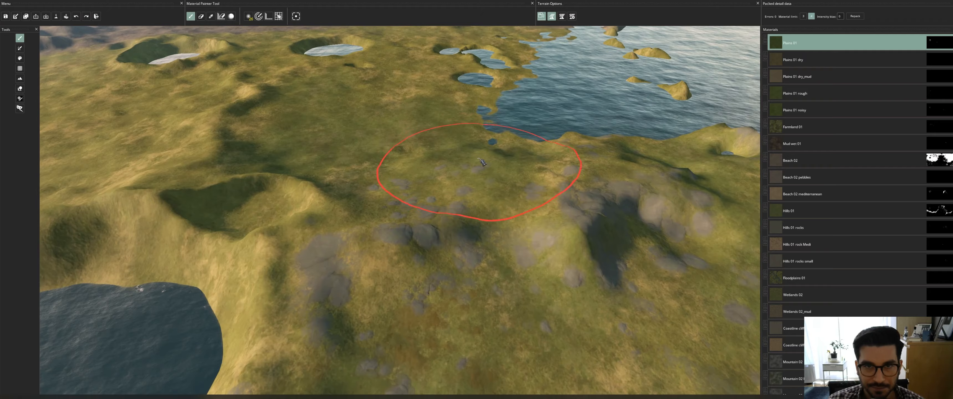
scroll(440, 132, "down", 5)
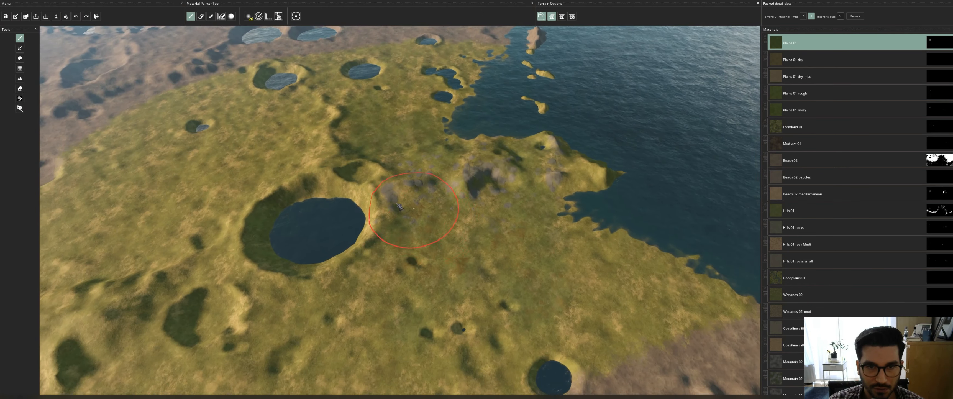
scroll(403, 205, "up", 5)
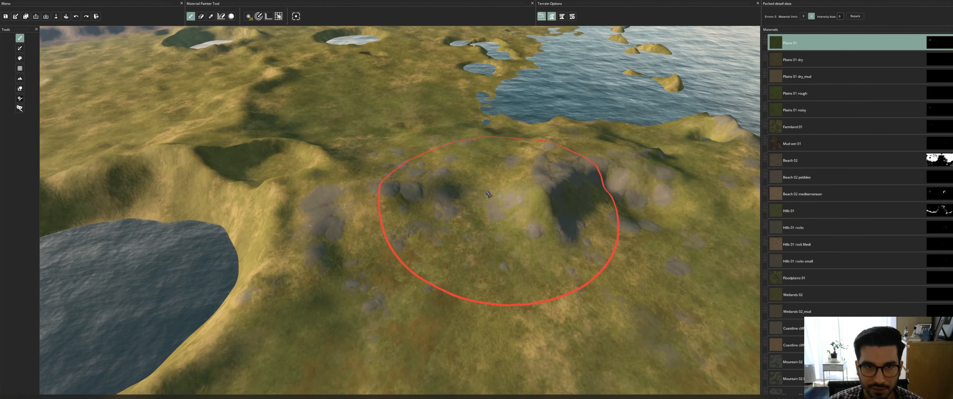
scroll(488, 193, "down", 4)
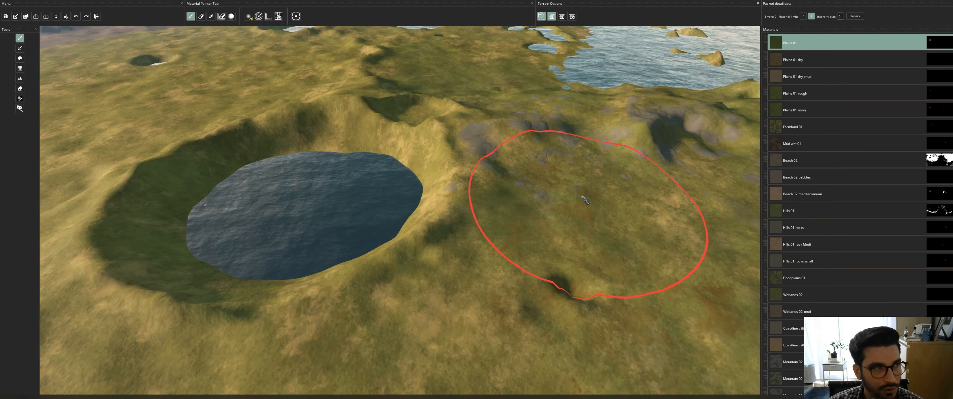
scroll(582, 197, "up", 1)
scroll(813, 232, "down", 2)
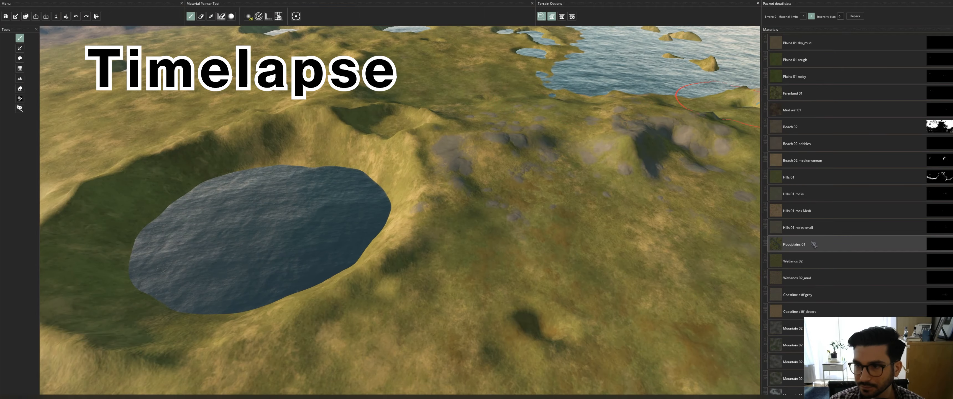
- Select Hills 01 rocks small, lower the brush amount, and paint scattered rocks over the hills and the slopes behind them
left_click(810, 227)
scroll(521, 149, "up", 4)
right_click(497, 215)
left_click_drag(597, 222, 549, 221)
left_click(517, 178)
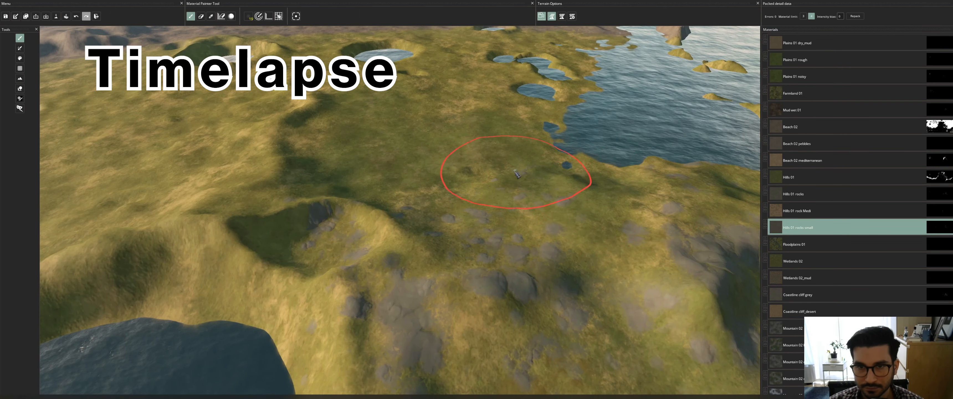
- Select Hills 01 rocks, adjust the brush, and paint rock along the ridge and the ground behind it
scroll(461, 189, "up", 3)
left_click(795, 194)
right_click(557, 217)
mouse_move(479, 266)
left_mouse_down()
mouse_move(323, 299)
mouse_move(429, 144)
left_mouse_up()
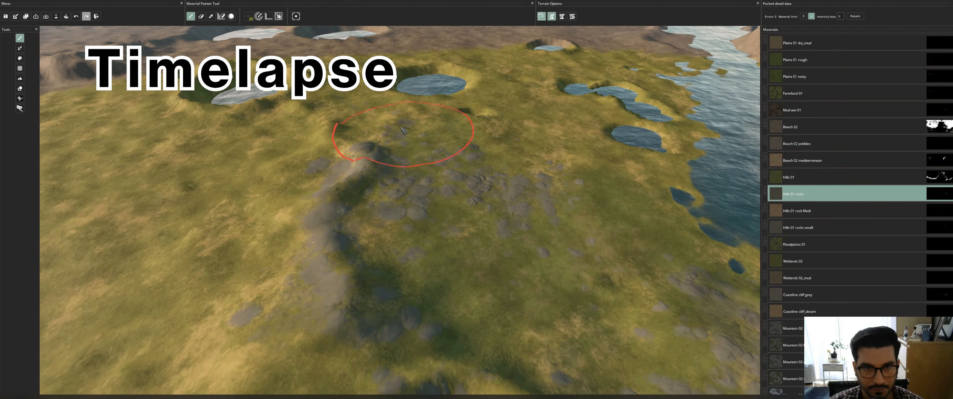
- Select Coastline cliff grey and paint rock on the inner walls and rim of the large crater lake
mouse_move(429, 144)
right_mouse_down()
mouse_move(521, 198)
mouse_move(482, 224)
mouse_move(462, 283)
mouse_move(517, 153)
mouse_move(676, 149)
right_mouse_up()
left_click(798, 294)
mouse_move(555, 215)
right_mouse_down()
mouse_move(521, 210)
mouse_move(670, 249)
mouse_move(404, 162)
mouse_move(463, 268)
mouse_move(408, 207)
mouse_move(368, 196)
mouse_move(440, 187)
right_mouse_up()
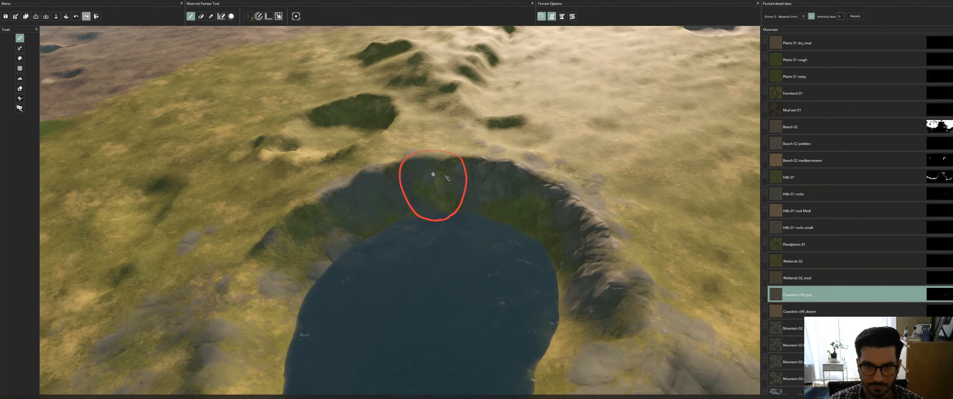
mouse_move(308, 255)
right_mouse_down()
mouse_move(375, 257)
mouse_move(521, 149)
mouse_move(438, 162)
mouse_move(466, 214)
mouse_move(374, 188)
mouse_move(552, 159)
mouse_move(536, 103)
mouse_move(527, 134)
mouse_move(454, 165)
mouse_move(626, 200)
mouse_move(655, 217)
mouse_move(534, 218)
mouse_move(571, 257)
right_mouse_up()
- Blend Hills 01 rocks small, Hills 01 rocks, Hills 01 rock Medi and Coastline cliff grey over the ridge and the surrounding crater slopes
left_click(797, 228)
left_click(793, 194)
left_click(796, 211)
left_click(797, 295)
scroll(853, 263, "up", 1)
left_click(795, 210)
right_click_drag(398, 197, 518, 207)
scroll(843, 222, "down", 3)
left_click(795, 126)
left_click_drag(518, 207, 660, 221)
scroll(842, 263, "down", 10)
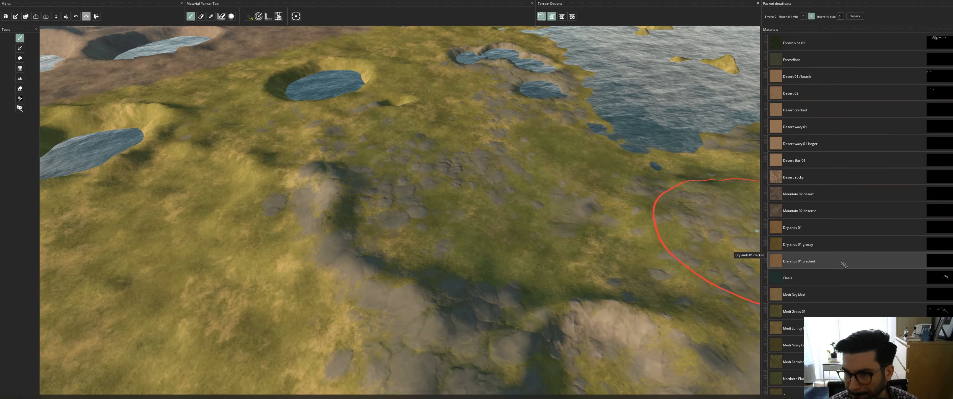
- Blend Northern Plains 01 and Hills 01 into the grass among the rocks between the ridge and the coast
left_click(793, 379)
scroll(825, 296, "up", 10)
left_click(825, 59)
right_click_drag(514, 147, 376, 168)
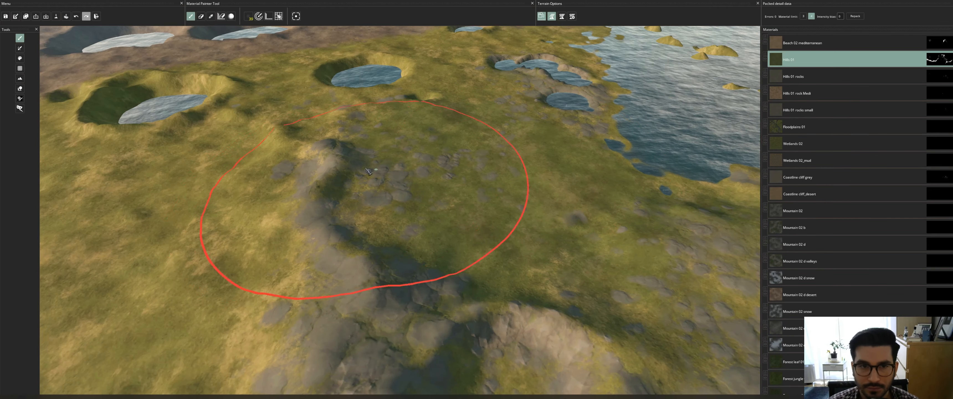
left_click_drag(376, 168, 658, 225)
mouse_move(659, 226)
right_mouse_down()
mouse_move(603, 208)
mouse_move(666, 222)
right_mouse_up()
- Select Medi Noisy Grass, adjust the brush amount, and paint faint brownish patches on the grass behind the ridge
scroll(831, 246, "down", 10)
left_click(831, 246)
right_click_drag(462, 162, 376, 174)
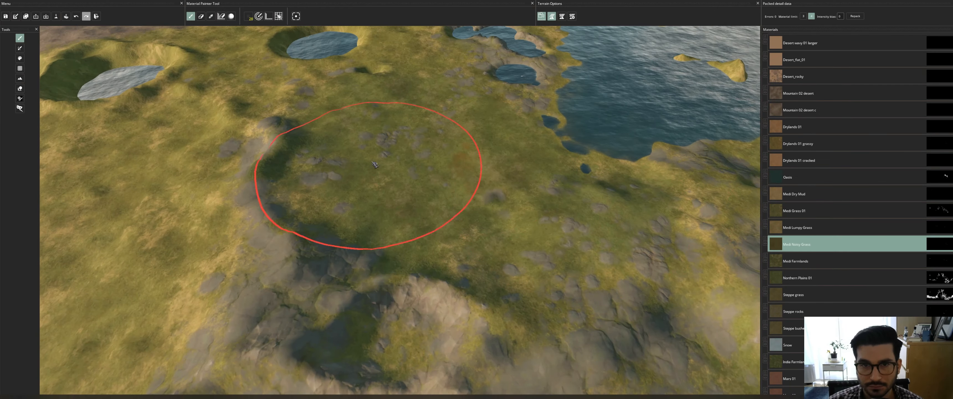
mouse_move(375, 175)
left_mouse_down()
mouse_move(378, 266)
mouse_move(361, 185)
left_mouse_up()
key("ctrl+z")
right_click(322, 161)
left_click_drag(384, 153, 390, 153)
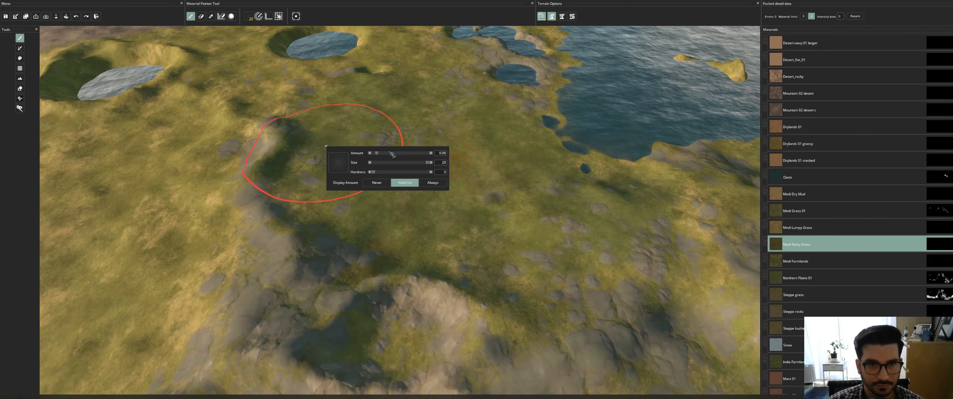
left_click(368, 118)
middle_click_drag(368, 117, 411, 93)
- Select Medi Grass 01 and Steppe rocks in turn, adjust the brush, and dab them onto the grass behind the ridge
left_click(835, 209)
scroll(366, 170, "up", 3)
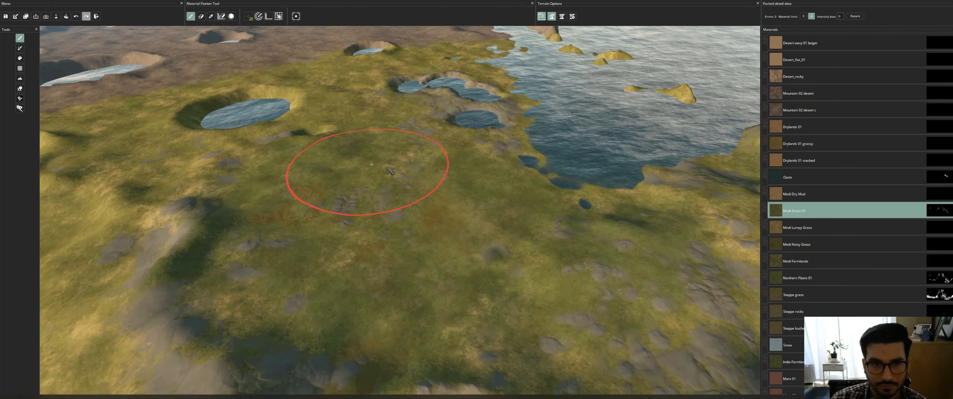
left_click(836, 311)
scroll(407, 210, "down", 2)
right_click(409, 212)
left_click_drag(478, 207, 481, 208)
left_click(431, 252)
scroll(486, 242, "down", 1)
- Paint further ground detail between the ridge and the coastal lakes, finishing with Coastline cliff grey
middle_click_drag(400, 232, 249, 200)
left_click_drag(249, 200, 277, 187)
middle_click_drag(276, 187, 378, 253)
scroll(378, 253, "down", 3)
left_click(798, 261)
mouse_move(629, 256)
middle_mouse_down()
mouse_move(516, 253)
mouse_move(604, 228)
mouse_move(589, 267)
middle_mouse_up()
left_click(481, 224)
left_click(487, 185)
scroll(813, 288, "up", 2)
left_click(814, 294)
left_click(440, 214)
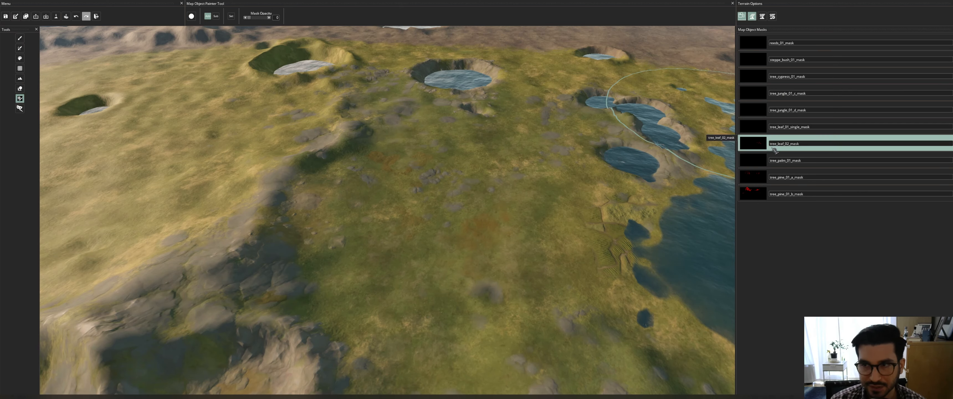
- Select tree_leaf_02_mask, shrink the object brush, and paint a cluster of leaf trees on the grass behind the ridge
left_click(795, 147)
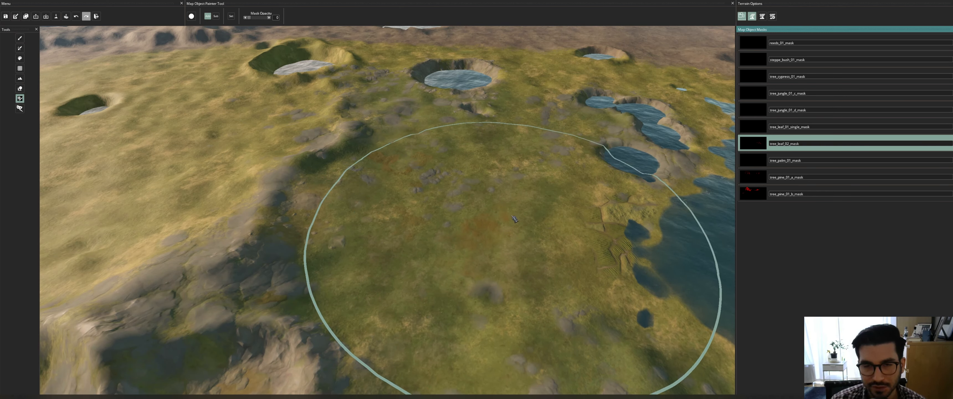
scroll(511, 215, "up", 1, "shift")
scroll(512, 216, "down", 5, "ctrl")
right_click(482, 176)
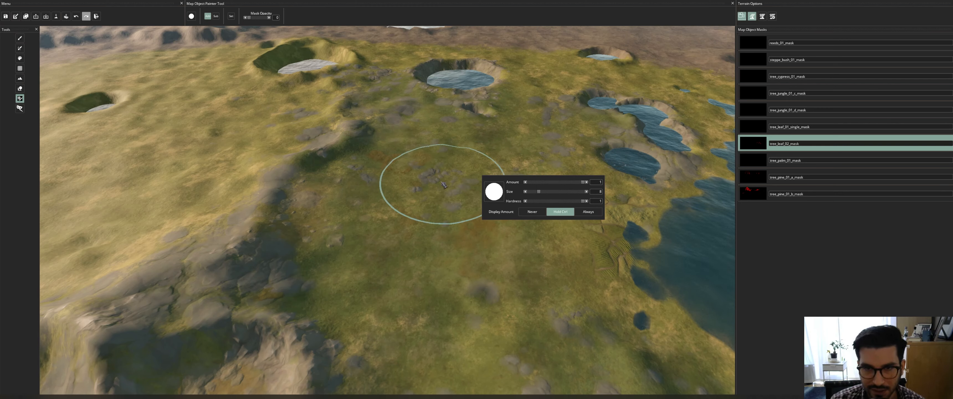
scroll(459, 188, "down", 7, "ctrl")
left_click_drag(459, 188, 463, 215)
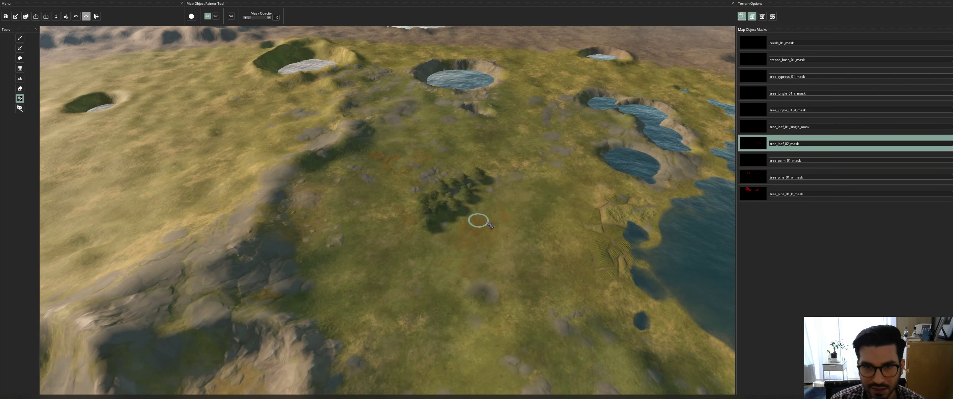
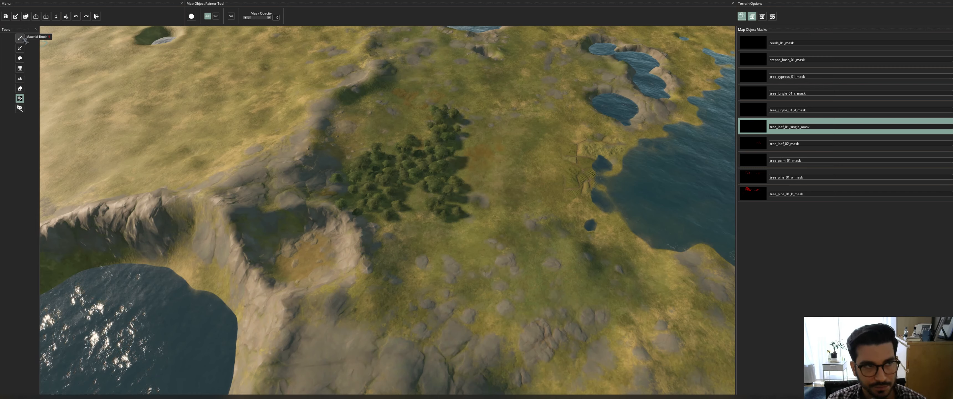
- Switch to the Material Brush, select Forest leaf 01, raise the brush amount, and paint it under the trees and on a small patch toward the coast
left_click(20, 39)
scroll(846, 221, "down", 4)
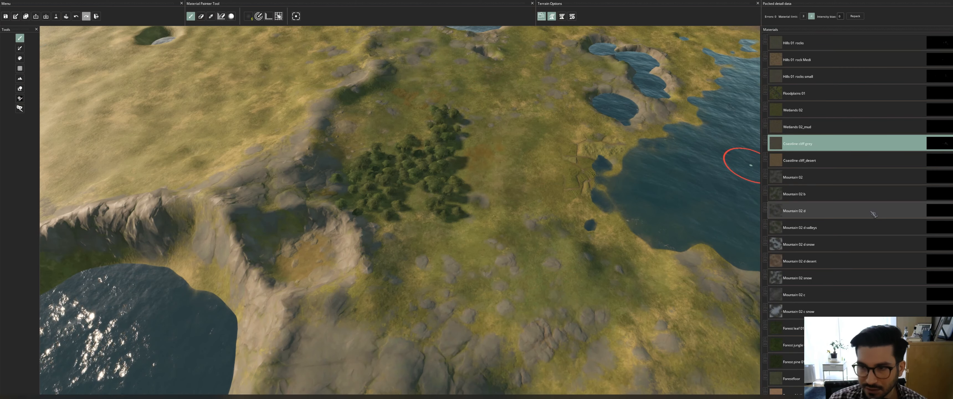
left_click(847, 228)
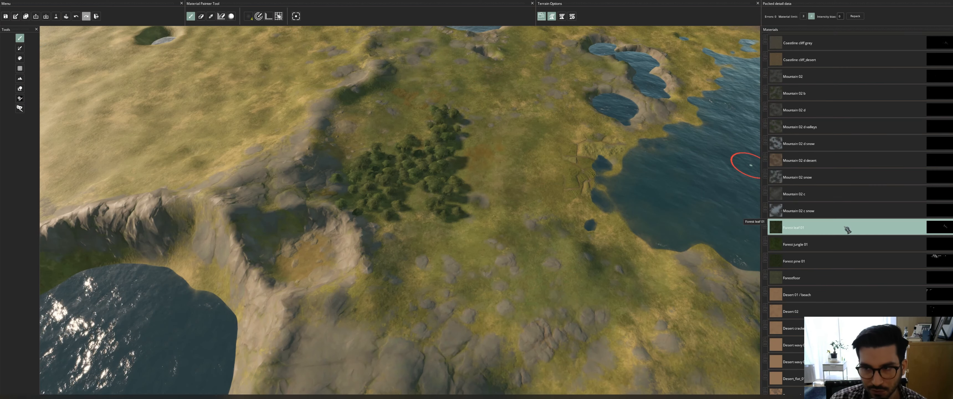
left_click(836, 244)
left_click(815, 227)
key("4")
mouse_move(495, 148)
middle_mouse_down()
mouse_move(493, 172)
mouse_move(529, 185)
middle_mouse_up()
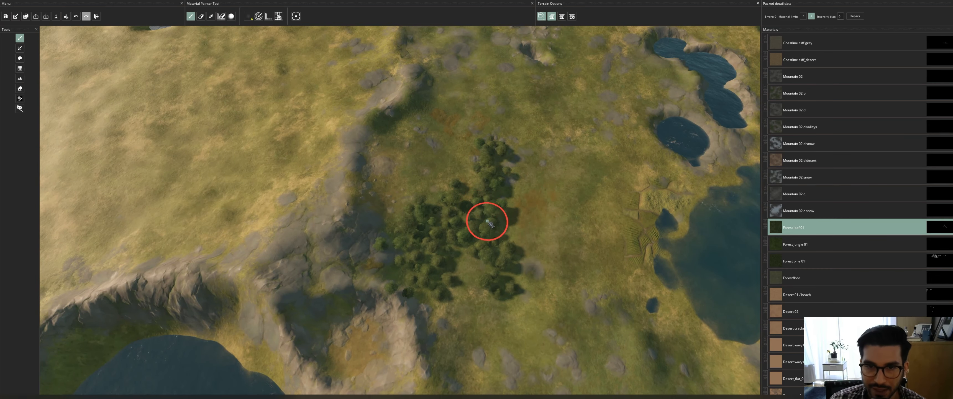
right_click(469, 224)
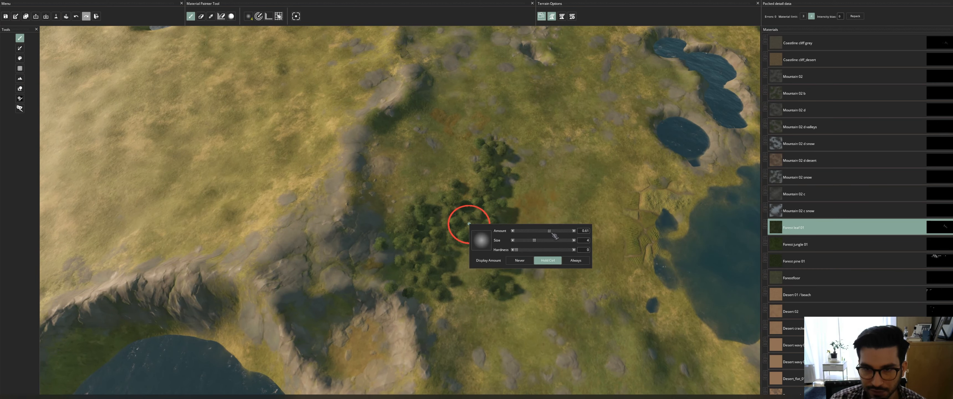
left_click_drag(553, 231, 572, 231)
left_click_drag(489, 170, 429, 272)
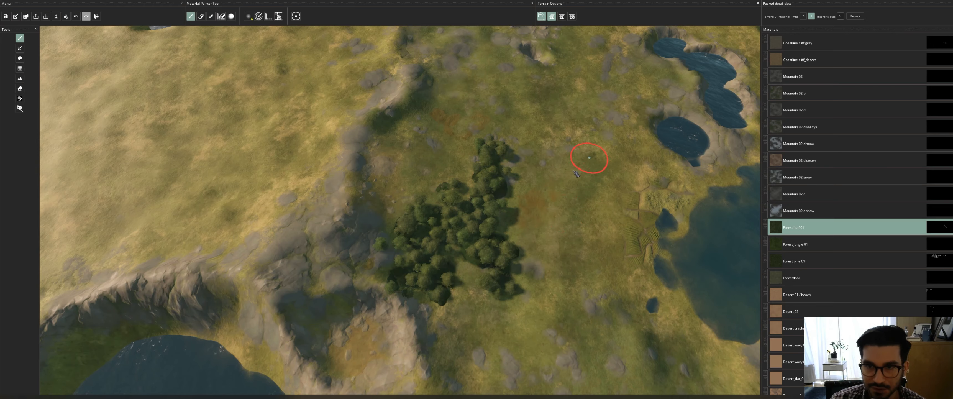
right_click(585, 187)
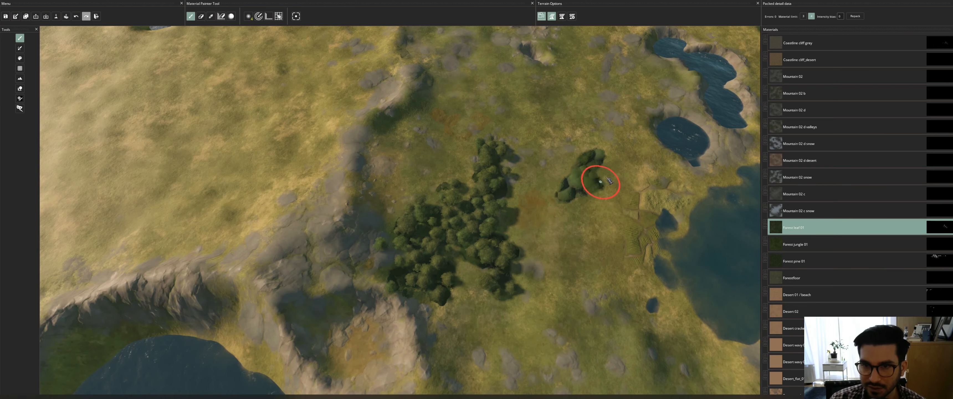
- Try a solid patch of Forest leaf 01 between the tree cluster and the coast, and undo it
mouse_move(602, 180)
left_mouse_down()
mouse_move(549, 196)
mouse_move(576, 153)
mouse_move(592, 202)
mouse_move(621, 238)
left_mouse_up()
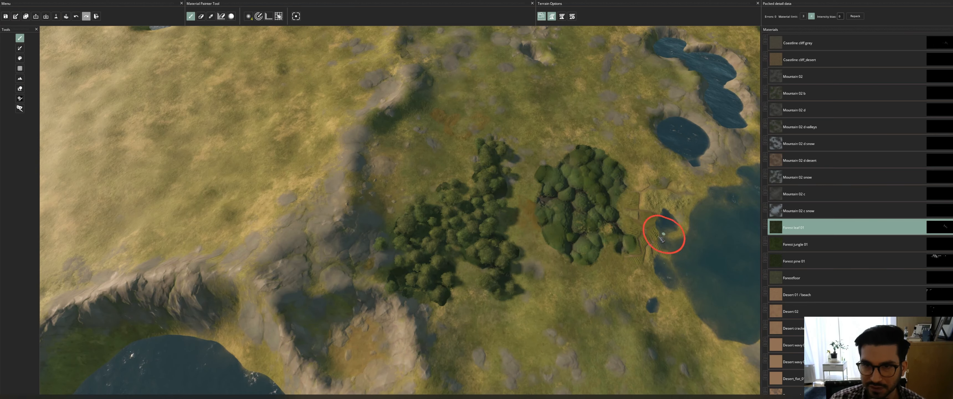
mouse_move(663, 232)
middle_mouse_down()
mouse_move(604, 168)
mouse_move(667, 202)
middle_mouse_up()
key("ctrl+z")
key("ctrl+z")
- Try separate small Forest leaf 01 patches between the tree cluster and the coastal lakes, and undo them
scroll(664, 194, "down", 10)
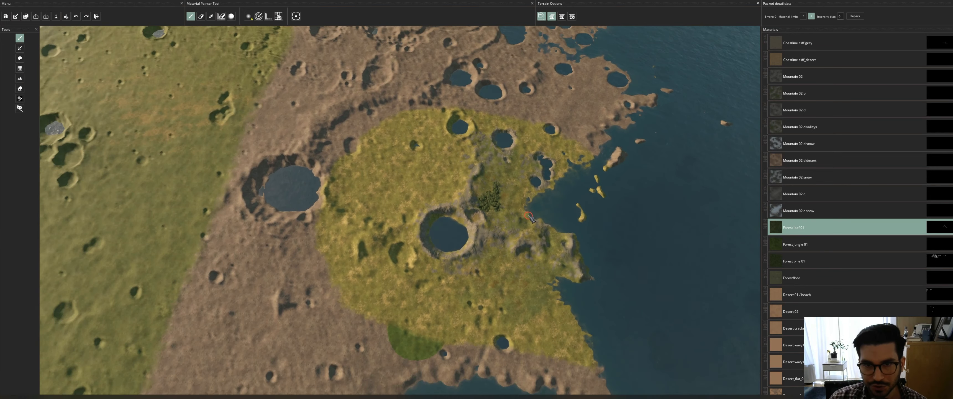
scroll(531, 219, "down", 3)
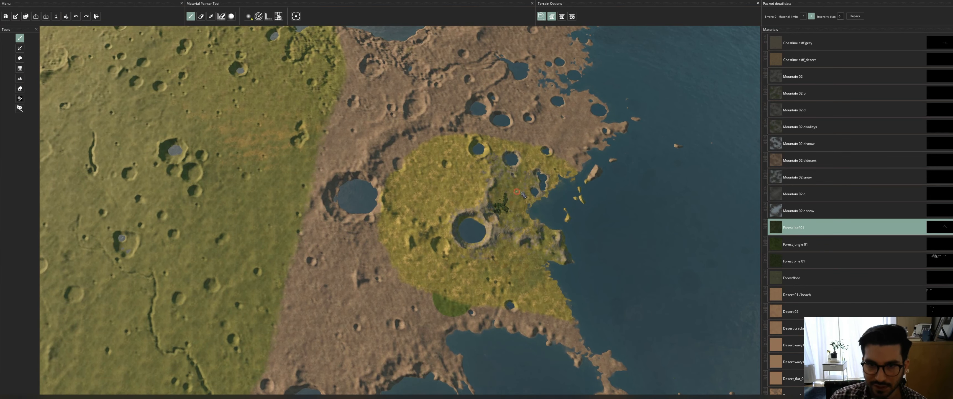
scroll(518, 219, "up", 12)
mouse_move(516, 221)
left_mouse_down()
mouse_move(533, 202)
mouse_move(546, 224)
mouse_move(560, 218)
mouse_move(590, 174)
left_mouse_up()
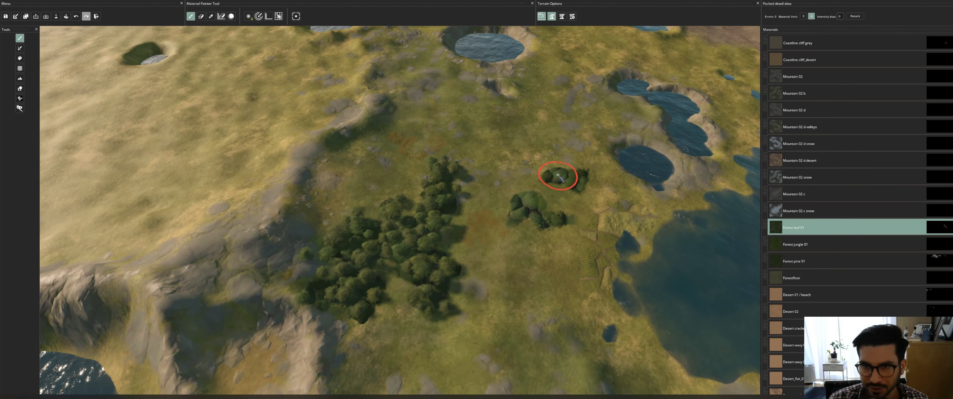
left_click_drag(511, 257, 523, 262)
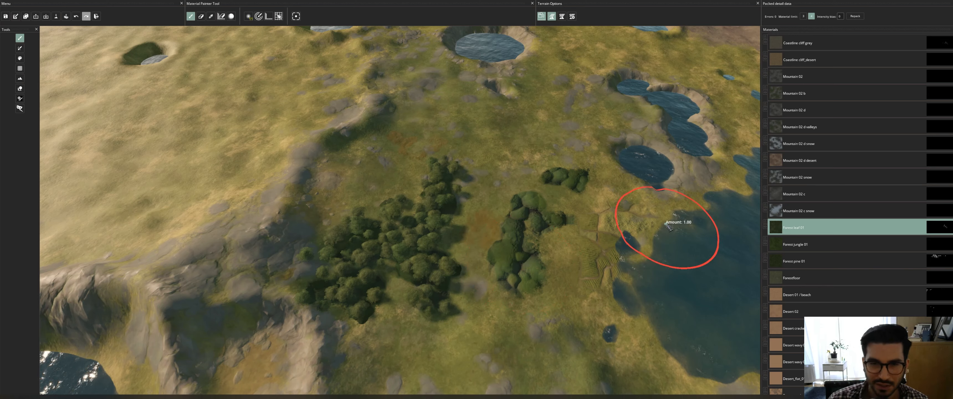
key("ctrl+z")
key("ctrl+z")
key("ctrl+z")
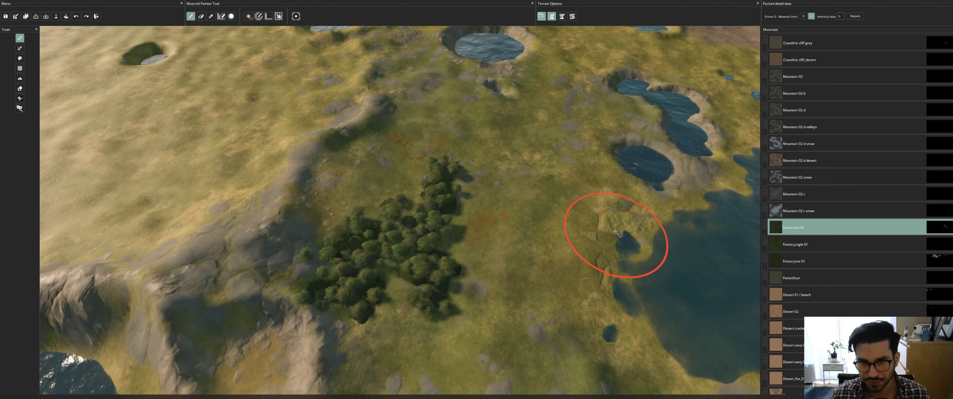
- Switch to the Map Object Painter and erase the tree_leaf_02_mask trees from the grass behind the ridge
scroll(617, 234, "down", 10)
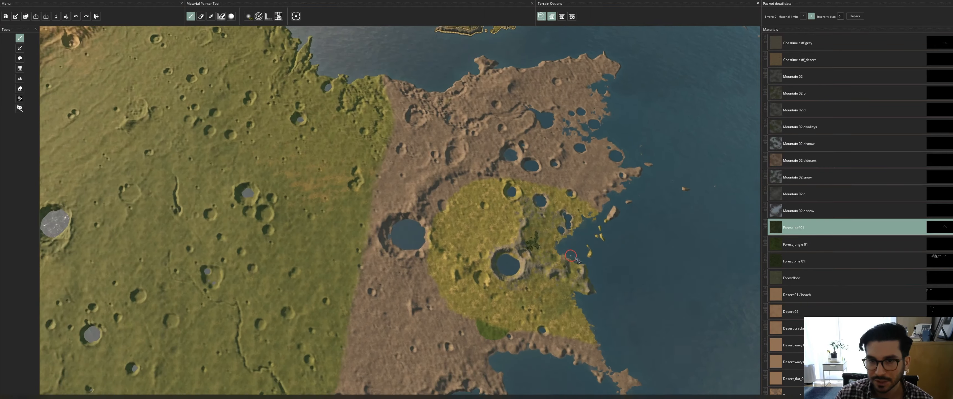
scroll(561, 252, "up", 5)
scroll(561, 251, "up", 6)
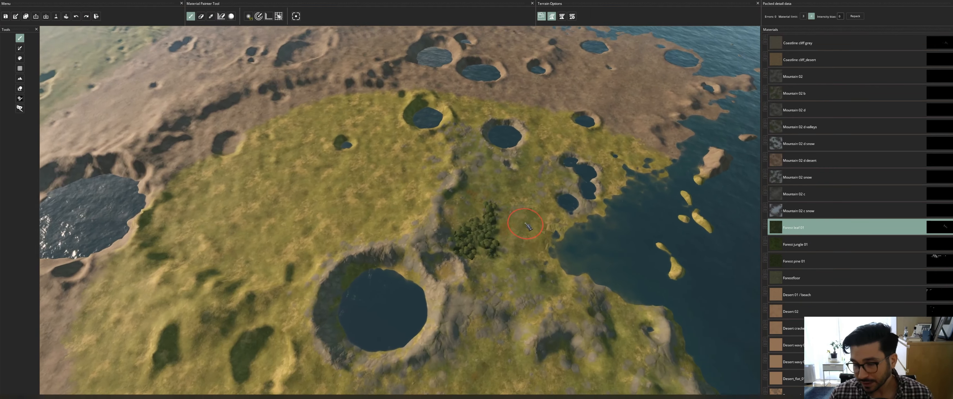
scroll(536, 233, "up", 3)
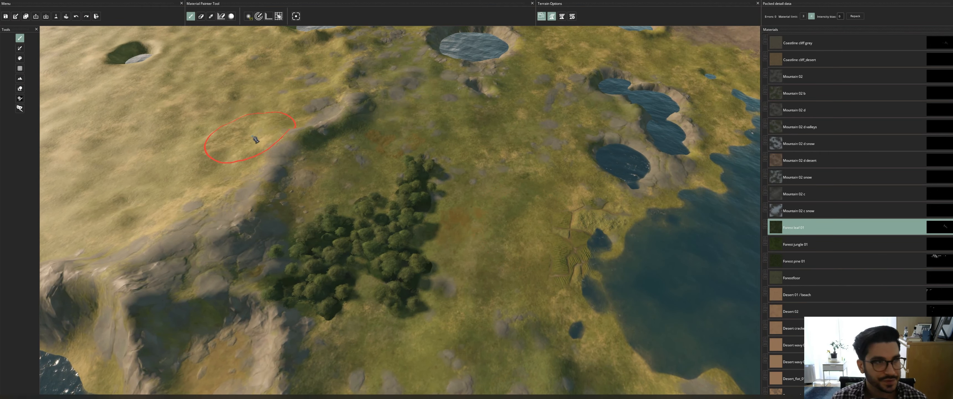
left_click(20, 99)
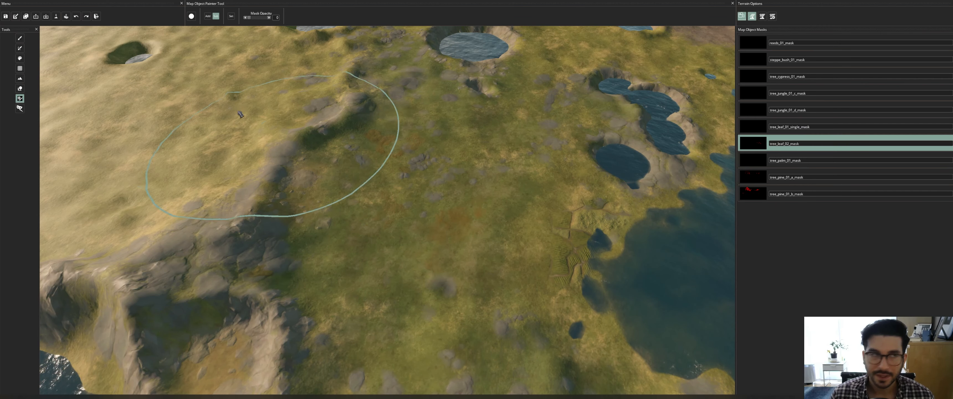
- Return to the Material Brush, set the amount to 0.15, shrink the brush, and paint Forest leaf 01 patches beside the ridge
left_click(20, 38)
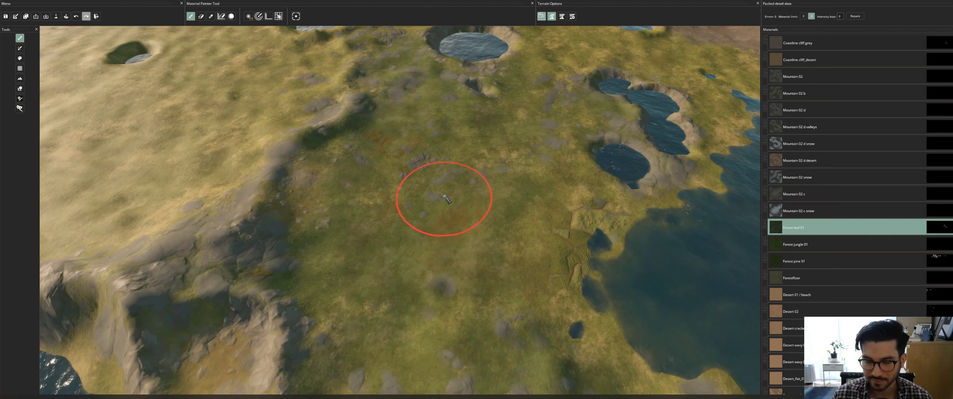
right_click(432, 203)
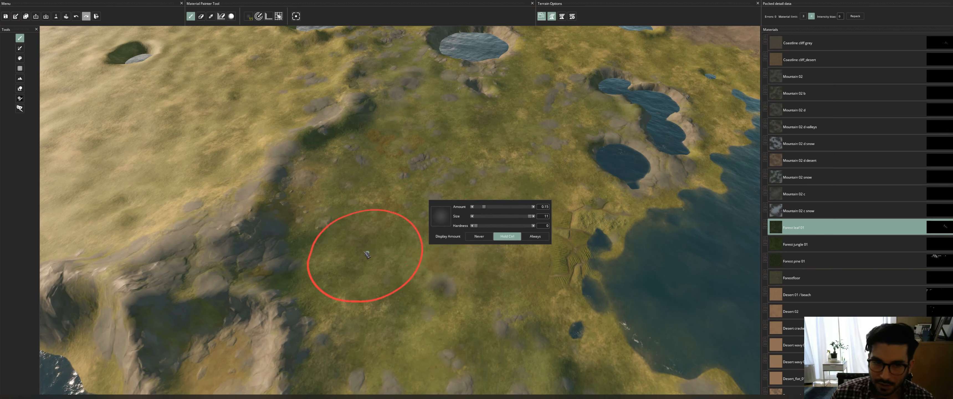
mouse_move(355, 254)
left_mouse_down()
mouse_move(320, 266)
mouse_move(320, 279)
left_mouse_up()
scroll(348, 252, "down", 5, "ctrl")
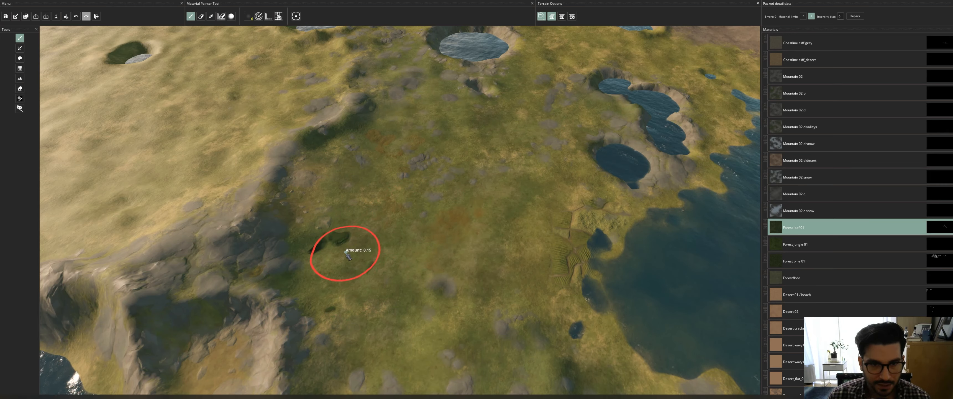
mouse_move(347, 255)
left_mouse_down()
mouse_move(322, 282)
mouse_move(375, 231)
mouse_move(333, 206)
mouse_move(377, 198)
mouse_move(366, 224)
mouse_move(379, 195)
left_mouse_up()
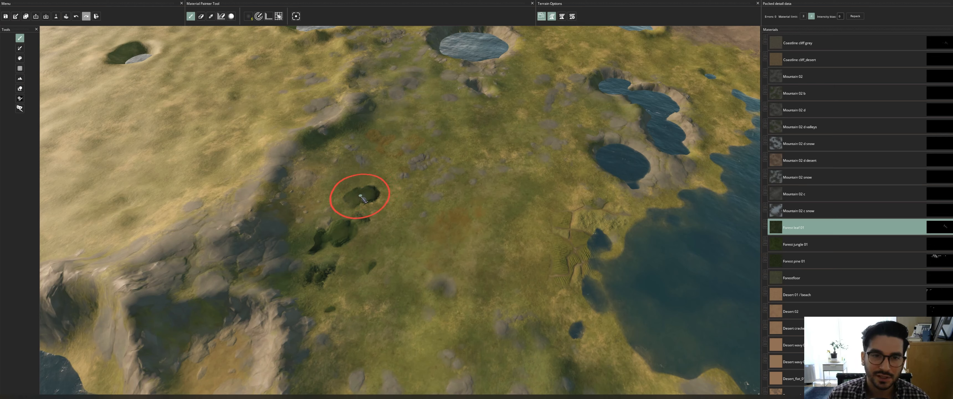
- Extend the Forest leaf 01 patches in a broken band from the ridge toward the small coastal lakes
mouse_move(383, 229)
left_mouse_down()
mouse_move(398, 217)
mouse_move(362, 245)
mouse_move(423, 207)
left_mouse_up()
mouse_move(422, 181)
left_mouse_down()
mouse_move(390, 264)
mouse_move(442, 215)
mouse_move(408, 235)
left_mouse_up()
left_click_drag(489, 205, 418, 184)
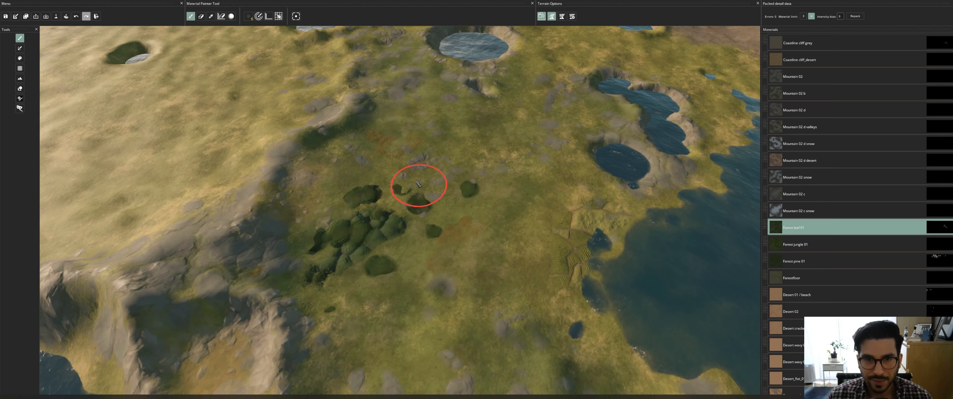
middle_click_drag(620, 175, 504, 194)
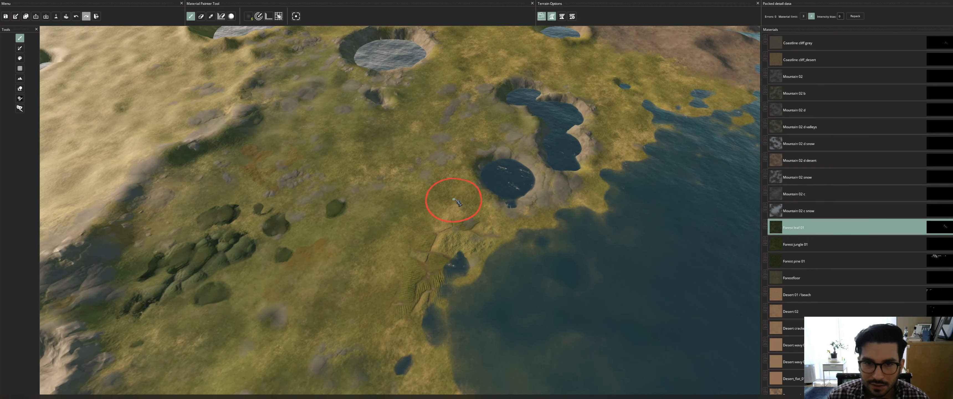
mouse_move(438, 219)
left_mouse_down()
mouse_move(415, 227)
mouse_move(403, 267)
mouse_move(378, 261)
mouse_move(375, 319)
mouse_move(329, 264)
mouse_move(368, 255)
mouse_move(261, 249)
left_mouse_up()
- Paint a second group of Forest leaf 01 patches on the grass south of the rocky hills by the large crater
mouse_move(261, 249)
middle_mouse_down()
mouse_move(357, 215)
mouse_move(428, 165)
mouse_move(435, 128)
middle_mouse_up()
middle_click_drag(517, 276, 433, 162)
mouse_move(587, 221)
middle_mouse_down()
mouse_move(558, 250)
mouse_move(646, 299)
middle_mouse_up()
mouse_move(386, 220)
left_mouse_down()
mouse_move(431, 226)
mouse_move(488, 260)
left_mouse_up()
mouse_move(518, 294)
left_mouse_down()
mouse_move(489, 301)
mouse_move(538, 350)
mouse_move(582, 291)
mouse_move(507, 307)
mouse_move(520, 358)
left_mouse_up()
scroll(520, 359, "down", 5)
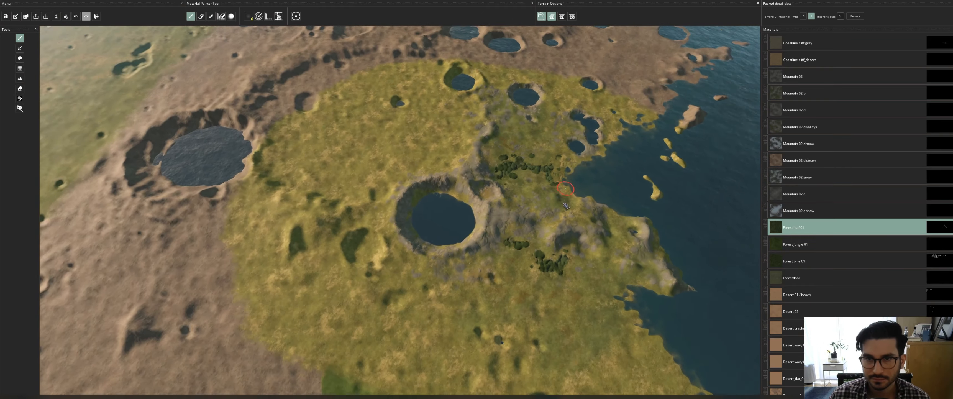
- Paint a third group of Forest leaf 01 patches near the northern crater lakes
scroll(536, 163, "up", 6)
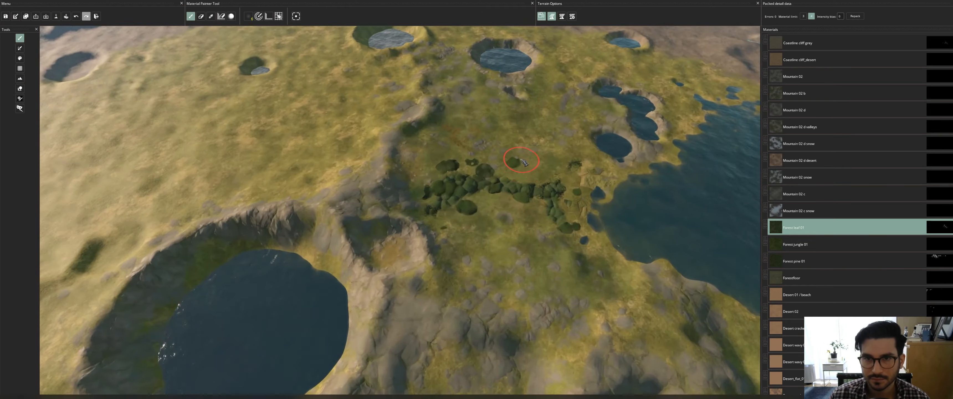
left_click_drag(529, 202, 518, 209)
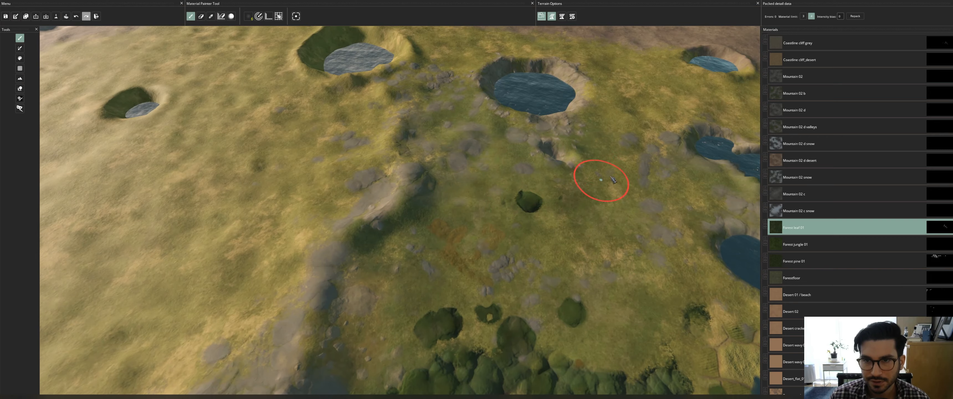
mouse_move(613, 180)
left_mouse_down()
mouse_move(592, 233)
mouse_move(600, 202)
mouse_move(684, 190)
mouse_move(640, 191)
mouse_move(623, 272)
left_mouse_up()
scroll(623, 272, "down", 5)
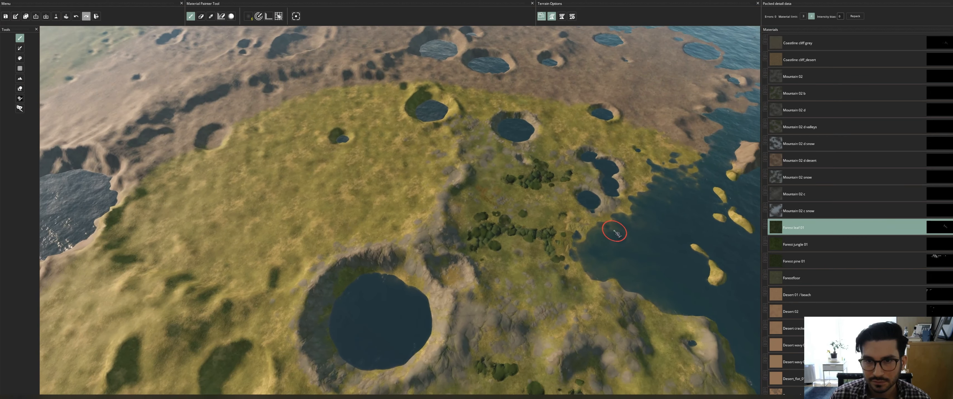
scroll(627, 200, "down", 3)
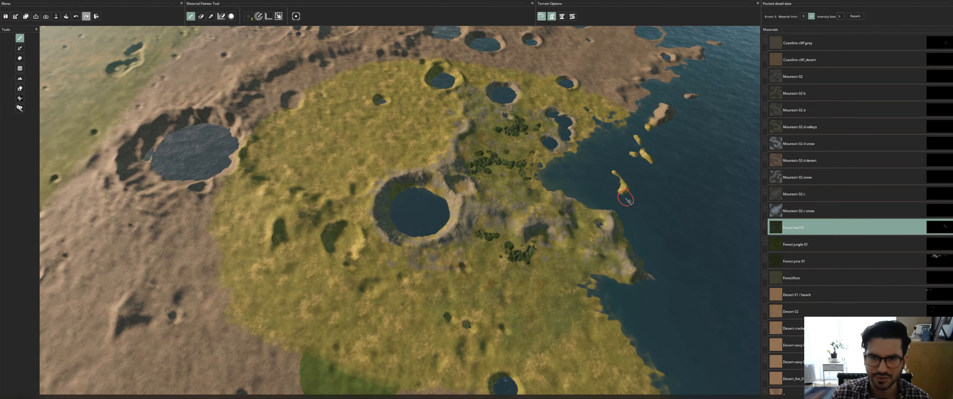
scroll(627, 197, "up", 8)
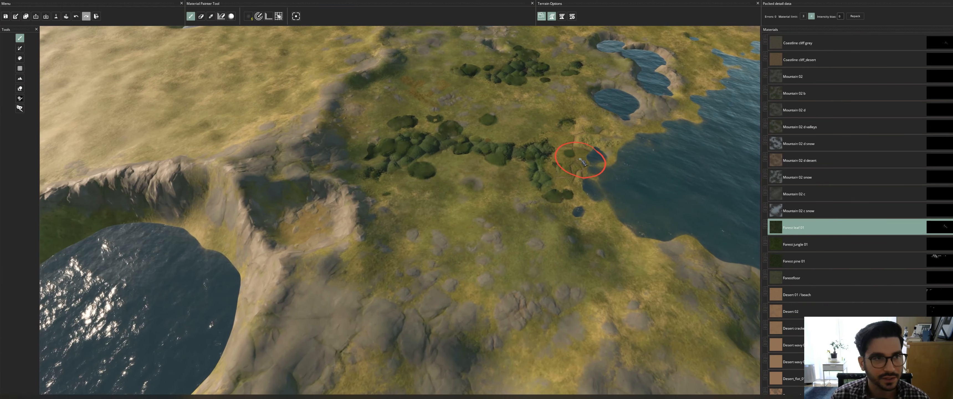
- Set the Map Object Painter to add tree_leaf_02_mask, shrink its brush, and paint trees over the northern Forest leaf 01 patches
middle_click_drag(573, 87, 577, 146)
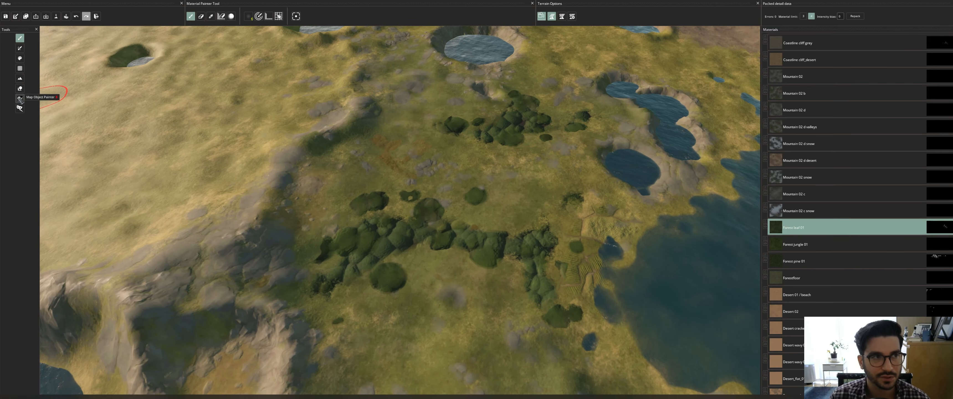
left_click(20, 99)
scroll(532, 172, "down", 10, "ctrl")
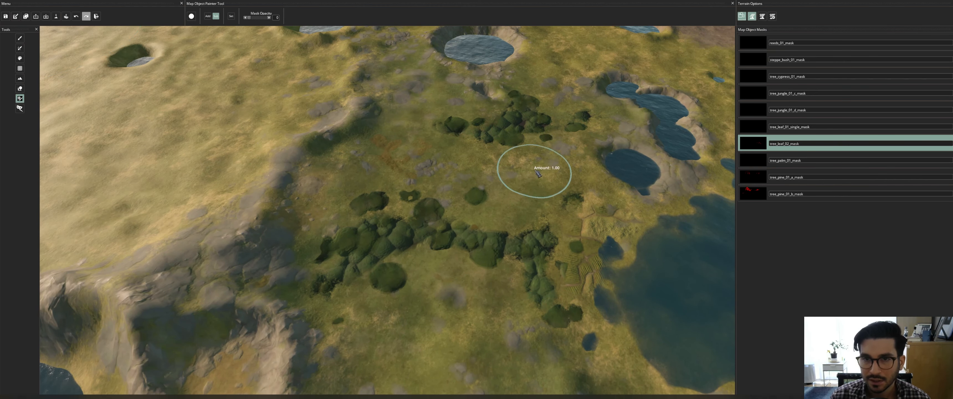
right_click(536, 170)
right_click(528, 169)
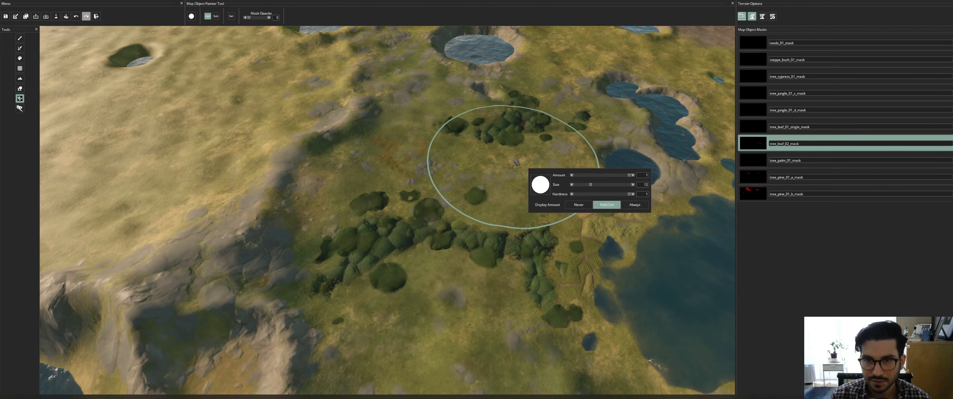
scroll(511, 156, "down", 10, "ctrl")
middle_click_drag(556, 132, 551, 224)
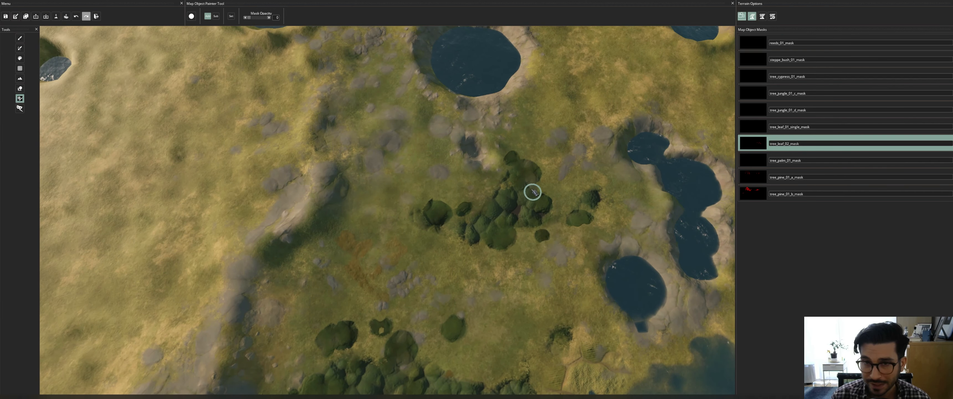
mouse_move(532, 191)
left_mouse_down()
mouse_move(513, 160)
mouse_move(536, 198)
mouse_move(506, 236)
mouse_move(501, 198)
mouse_move(476, 230)
mouse_move(467, 206)
mouse_move(437, 218)
left_mouse_up()
left_click_drag(582, 221, 578, 206)
left_click_drag(530, 237, 542, 235)
- Paint leaf trees over the middle band of Forest leaf 01 patches between the ridge and the coast
middle_click_drag(548, 286, 532, 221)
left_click(469, 248)
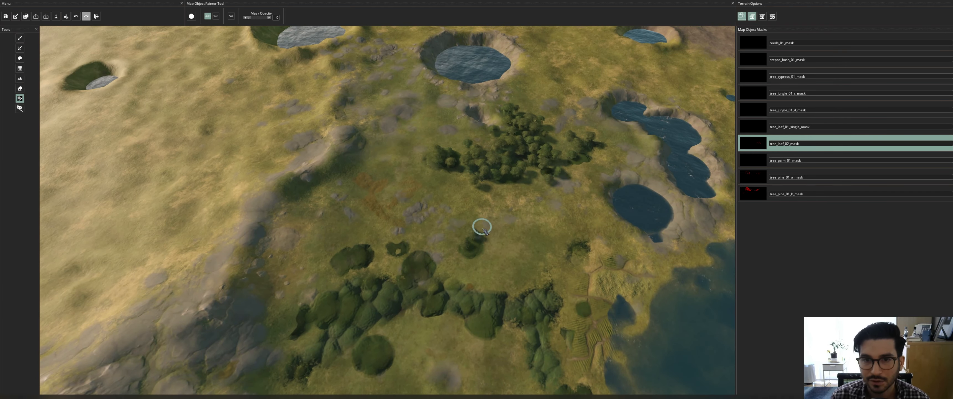
left_click_drag(485, 232, 467, 253)
middle_click_drag(550, 193, 552, 150)
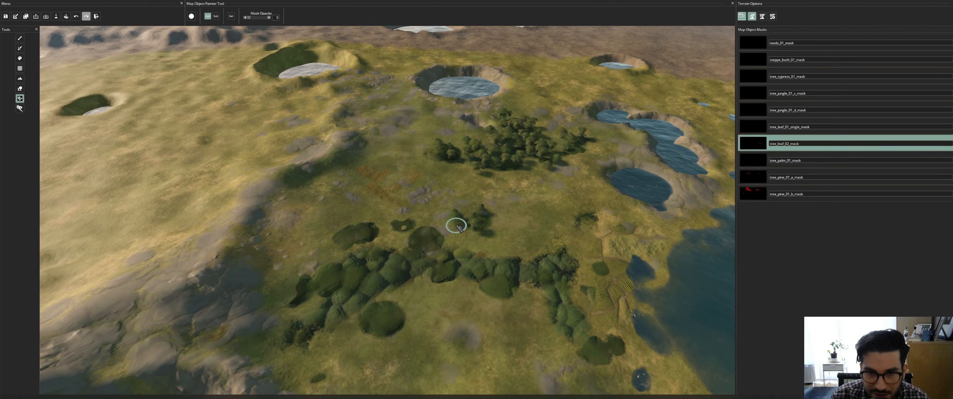
middle_click_drag(529, 228, 513, 209)
mouse_move(550, 237)
left_mouse_down()
mouse_move(531, 228)
mouse_move(565, 309)
mouse_move(506, 248)
mouse_move(453, 248)
mouse_move(419, 211)
mouse_move(386, 205)
mouse_move(346, 213)
mouse_move(372, 279)
mouse_move(366, 239)
mouse_move(293, 289)
left_mouse_up()
- Paint leaf trees over the Forest leaf 01 patches south of the rocky hills
scroll(423, 247, "down", 5)
scroll(459, 206, "up", 6)
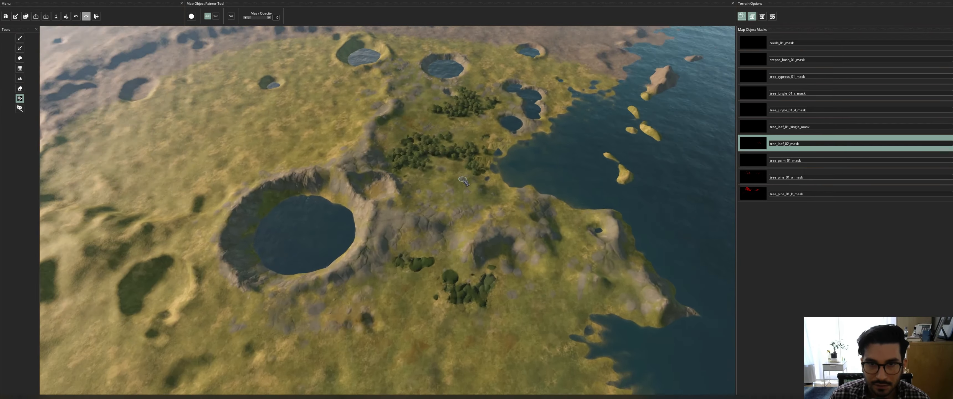
middle_click_drag(482, 266, 451, 204)
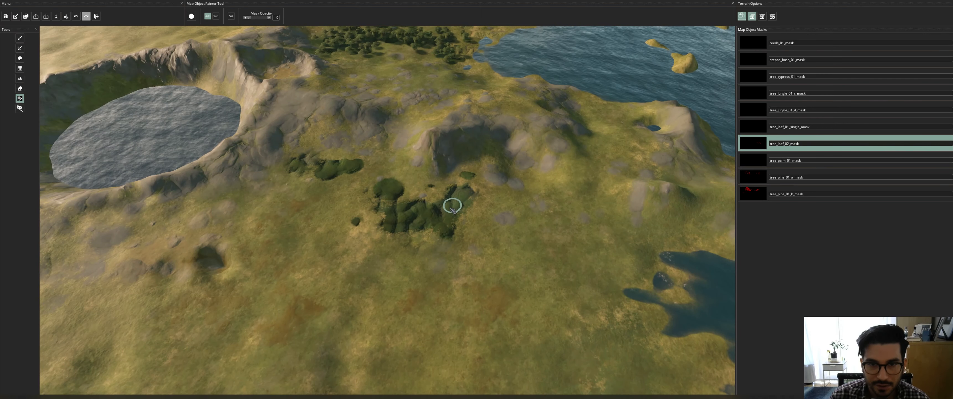
mouse_move(451, 204)
left_mouse_down()
mouse_move(444, 232)
mouse_move(317, 170)
left_mouse_up()
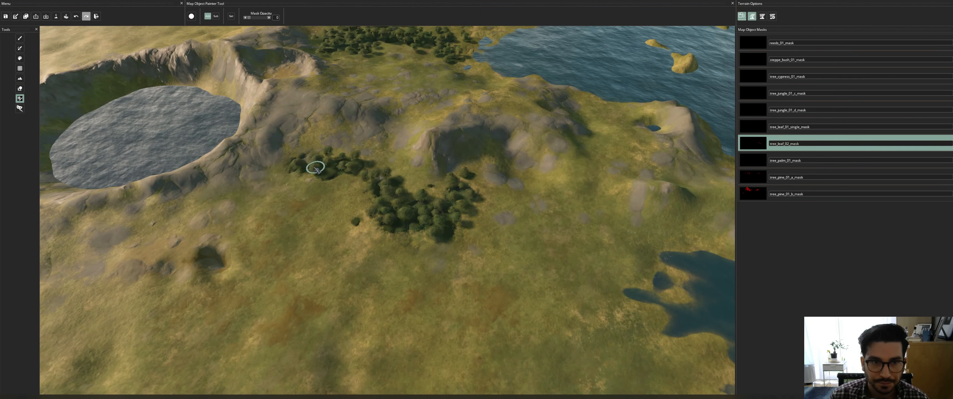
scroll(477, 180, "down", 8)
middle_click_drag(488, 151, 502, 229)
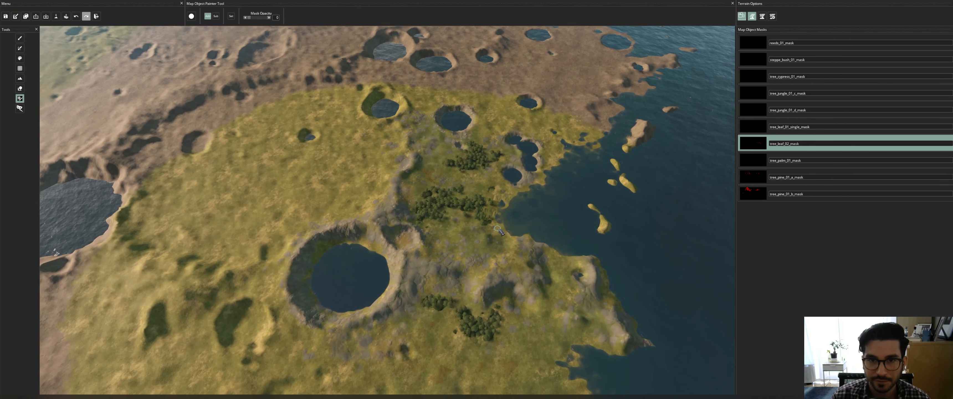
scroll(502, 229, "up", 1)
scroll(501, 229, "up", 1)
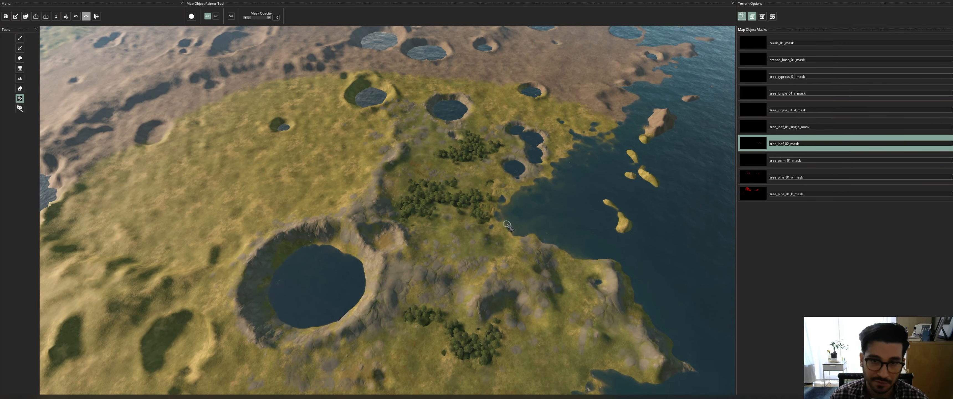
scroll(515, 230, "down", 6)
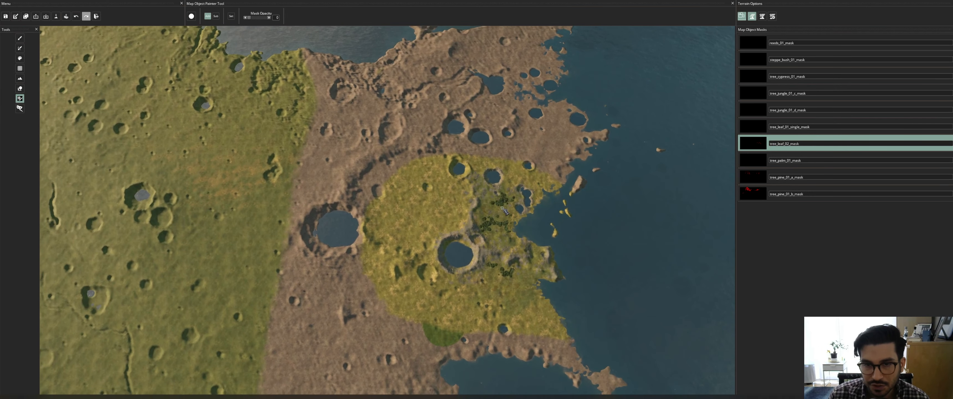
scroll(529, 233, "up", 2)
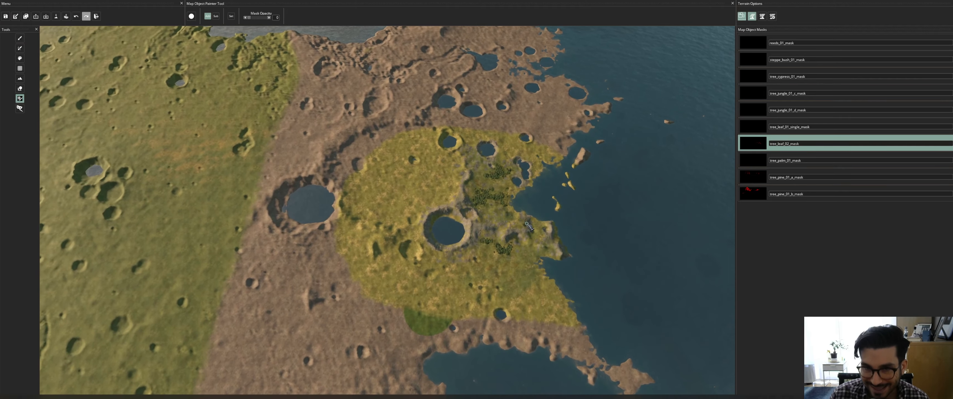
- Examine the leaf tree clusters and the rocky hills near the east coast from far away and up close
scroll(515, 214, "down", 5)
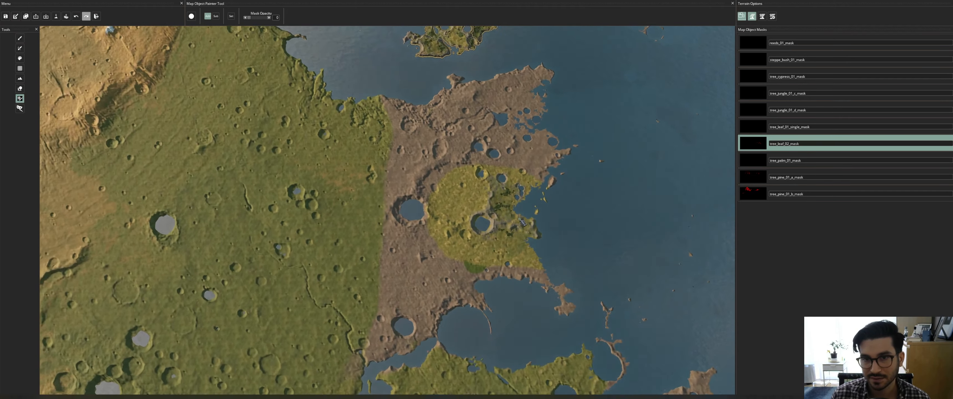
scroll(520, 220, "up", 5)
scroll(521, 221, "down", 2)
scroll(527, 224, "up", 2)
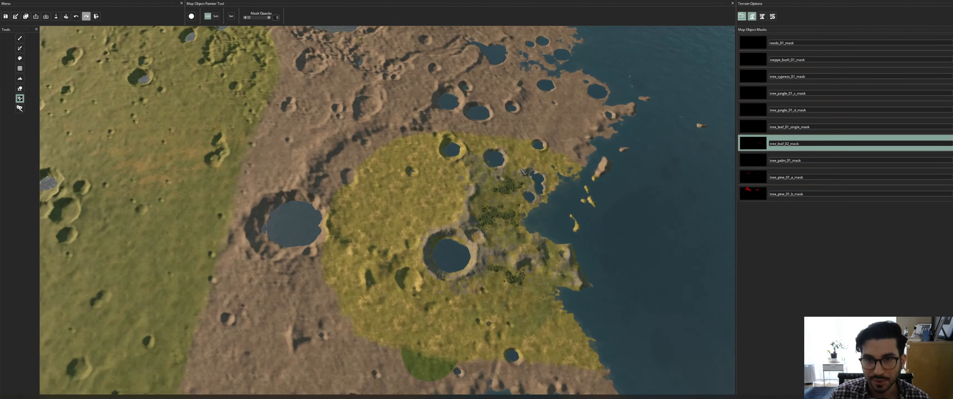
scroll(533, 229, "down", 2)
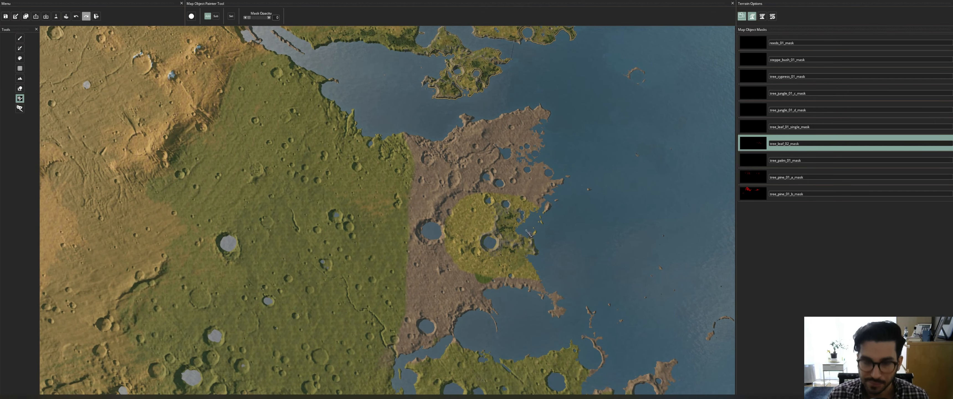
scroll(512, 214, "up", 5)
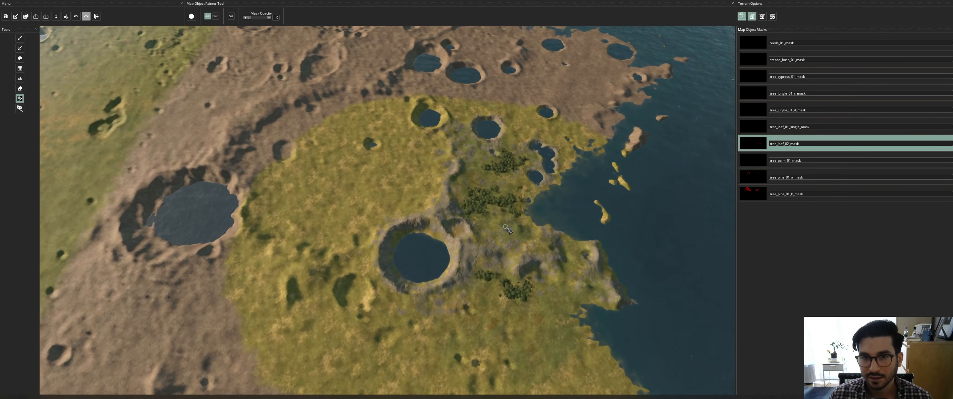
scroll(514, 197, "up", 2)
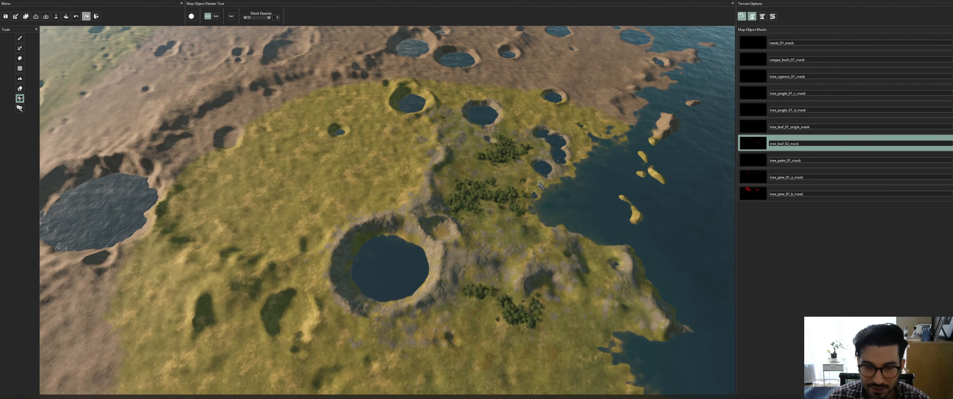
middle_click_drag(557, 176, 500, 157)
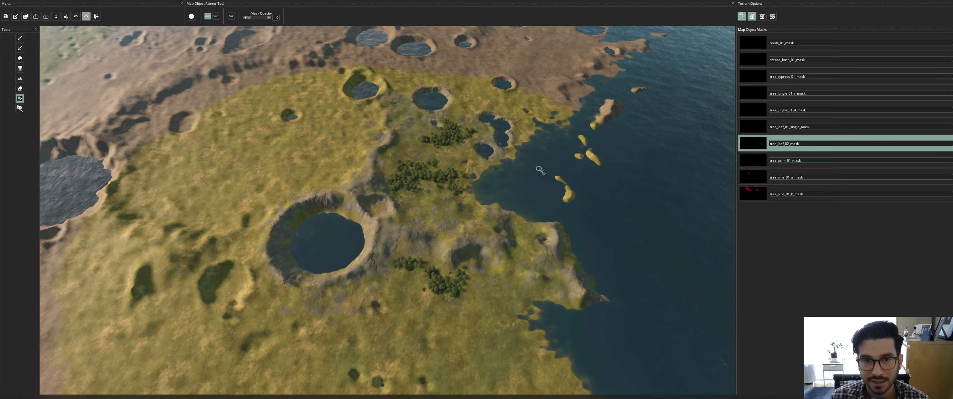
scroll(521, 178, "up", 5)
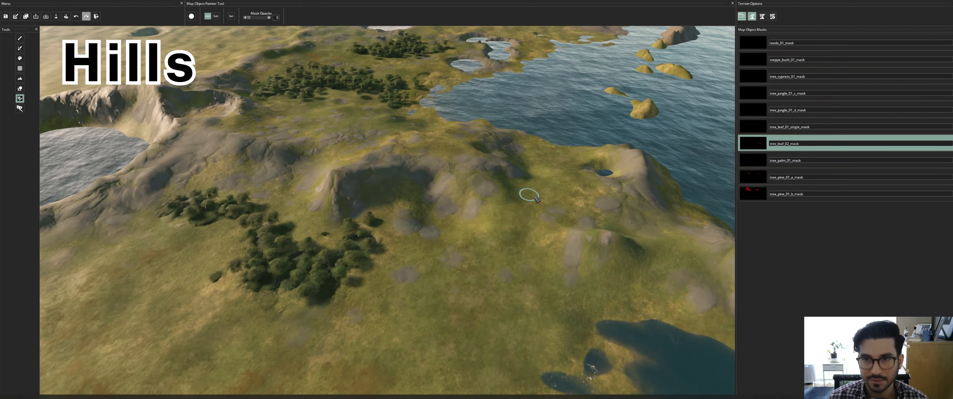
middle_click_drag(588, 197, 500, 202)
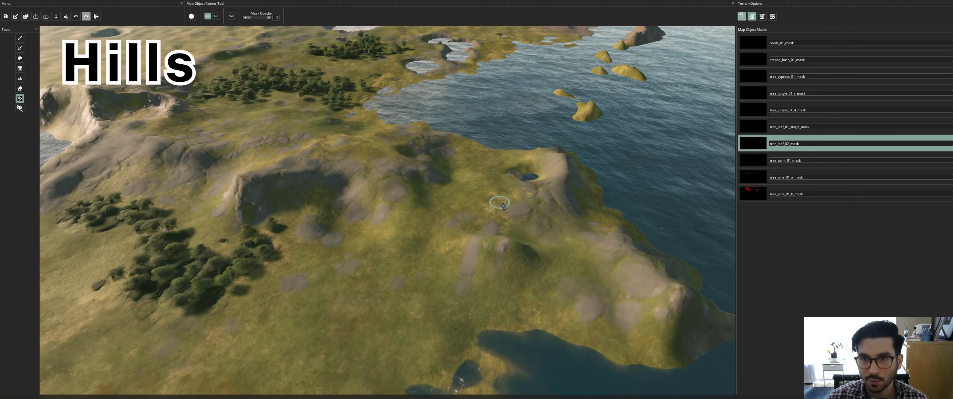
- Switch to the Material Painter, choose Hills 01 rocks, and paint it over the tall steep islet off the coast
left_click(20, 37)
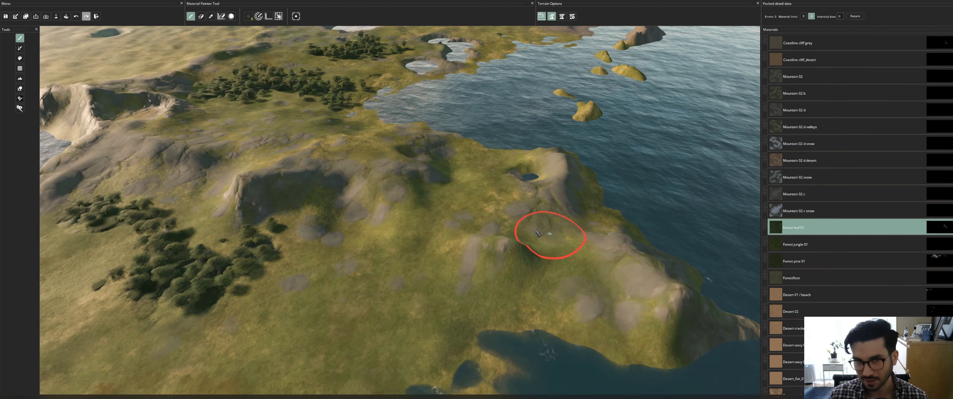
middle_click_drag(348, 181, 536, 225)
middle_click_drag(331, 172, 463, 166)
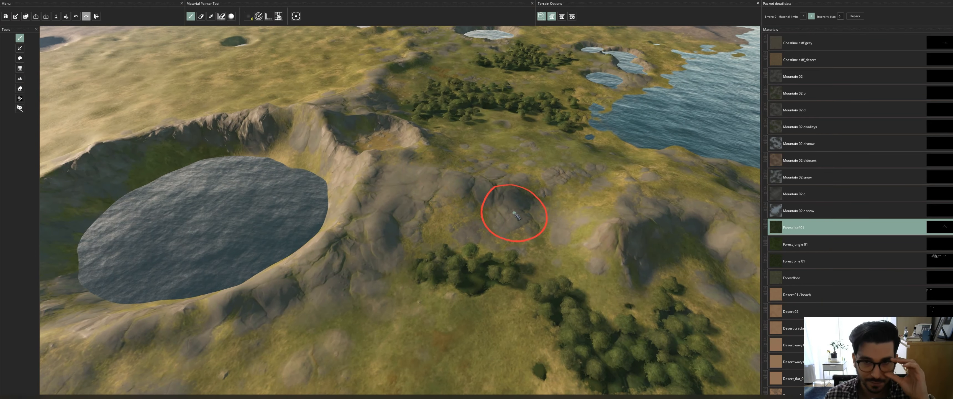
mouse_move(516, 216)
middle_mouse_down()
mouse_move(489, 181)
mouse_move(425, 170)
middle_mouse_up()
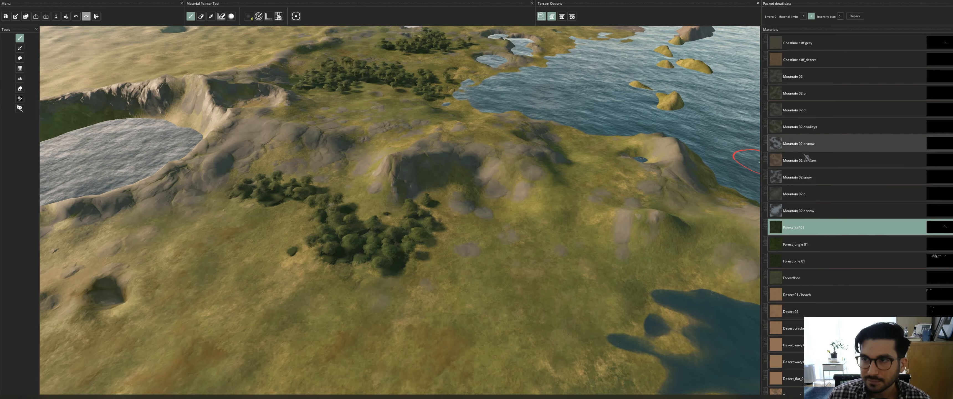
scroll(810, 160, "up", 5)
left_click(814, 110)
mouse_move(515, 103)
middle_mouse_down()
mouse_move(567, 153)
mouse_move(450, 131)
middle_mouse_up()
middle_click_drag(255, 118, 496, 122)
mouse_move(321, 130)
middle_mouse_down()
mouse_move(574, 129)
mouse_move(554, 178)
mouse_move(572, 118)
mouse_move(440, 91)
mouse_move(306, 122)
middle_mouse_up()
mouse_move(536, 149)
middle_mouse_down()
mouse_move(403, 80)
mouse_move(389, 41)
mouse_move(436, 159)
mouse_move(531, 96)
mouse_move(574, 213)
mouse_move(579, 284)
mouse_move(563, 223)
mouse_move(675, 200)
mouse_move(623, 211)
mouse_move(500, 195)
middle_mouse_up()
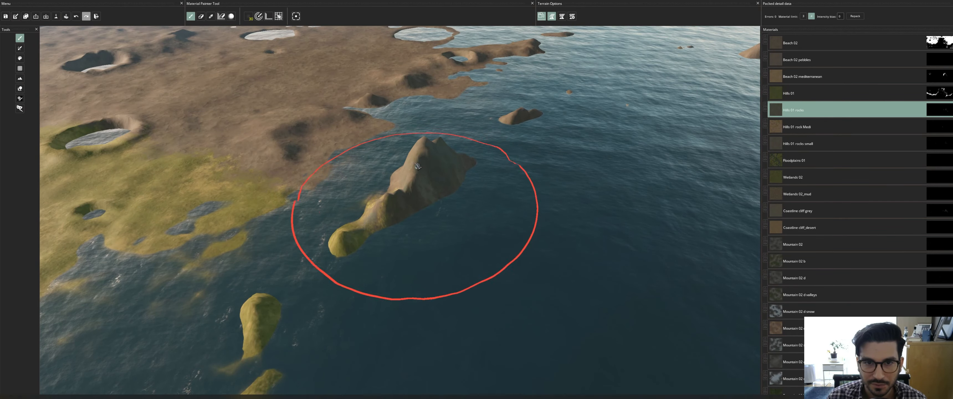
left_click_drag(405, 193, 378, 187)
mouse_move(434, 198)
middle_mouse_down()
mouse_move(591, 201)
mouse_move(589, 230)
mouse_move(477, 202)
middle_mouse_up()
left_click_drag(392, 196, 444, 174)
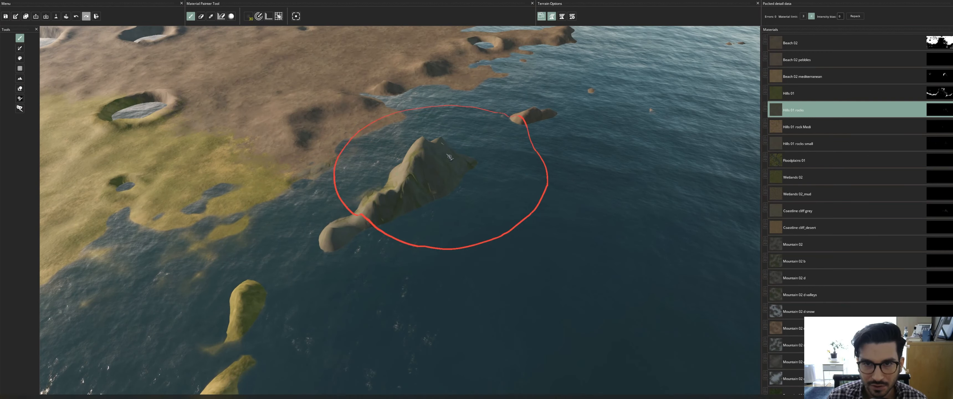
- Paint Hills 01 rocks over the coastal hills facing the islet, where the yellow grass meets the brown land
mouse_move(394, 217)
middle_mouse_down()
mouse_move(464, 196)
mouse_move(349, 171)
middle_mouse_up()
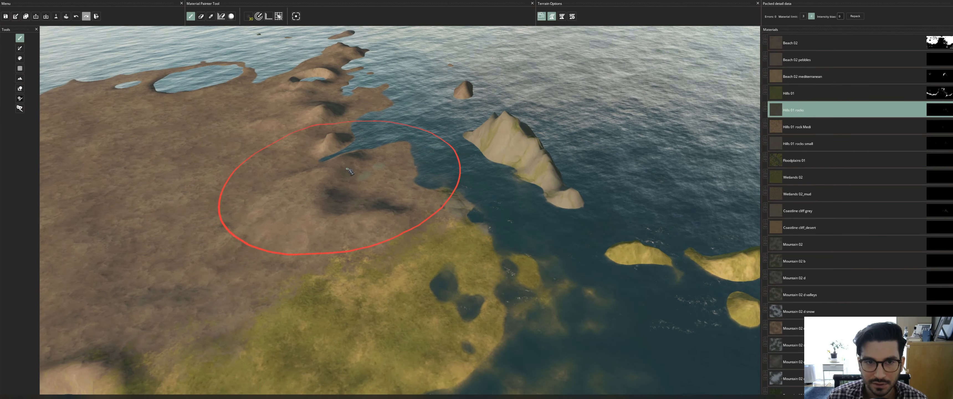
mouse_move(322, 181)
left_mouse_down()
mouse_move(429, 213)
mouse_move(480, 208)
mouse_move(532, 285)
mouse_move(451, 291)
left_mouse_up()
left_click(795, 143)
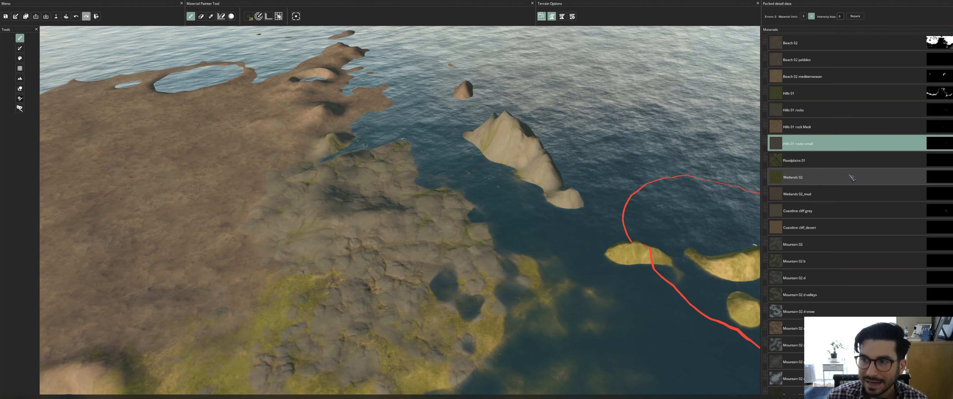
- Blend Hills 01 over the rocky coastal hills and the islet, undoing one stroke along the way
left_click(808, 97)
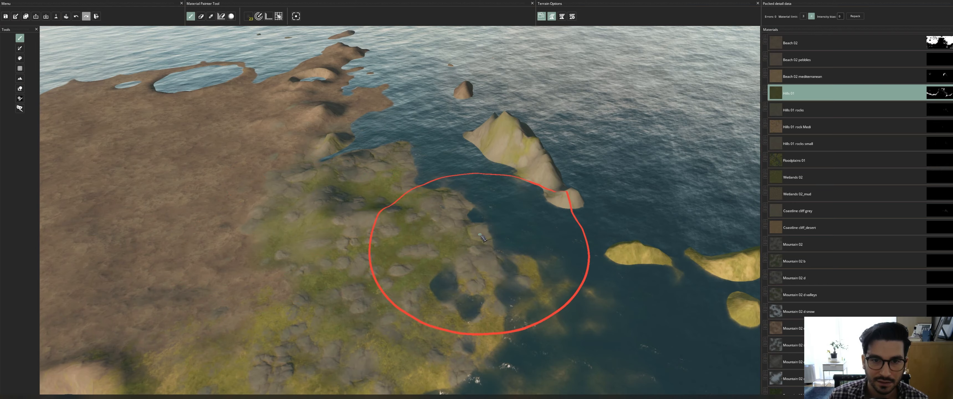
middle_click_drag(543, 270, 547, 270)
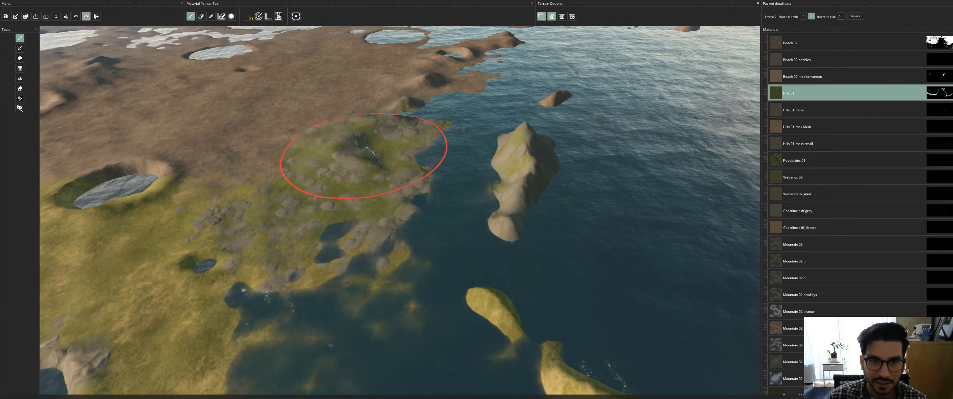
middle_click_drag(365, 148, 395, 176)
mouse_move(317, 338)
left_mouse_down()
mouse_move(202, 329)
mouse_move(129, 308)
left_mouse_up()
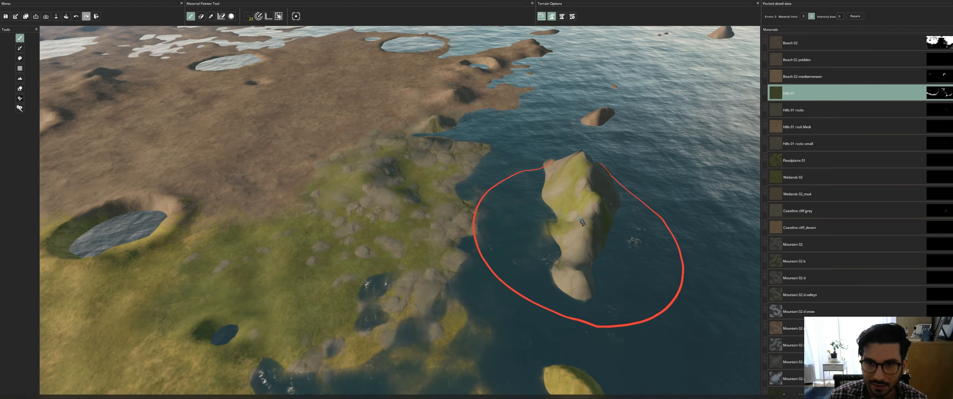
mouse_move(581, 248)
middle_mouse_down()
mouse_move(623, 261)
mouse_move(676, 154)
mouse_move(668, 187)
mouse_move(429, 220)
middle_mouse_up()
key("ctrl+z")
left_click(337, 214)
mouse_move(340, 212)
middle_mouse_down()
mouse_move(416, 226)
mouse_move(517, 200)
middle_mouse_up()
- Select Coastline cliff grey and paint it on the steep slopes of the islet with a smaller brush
left_click(809, 211)
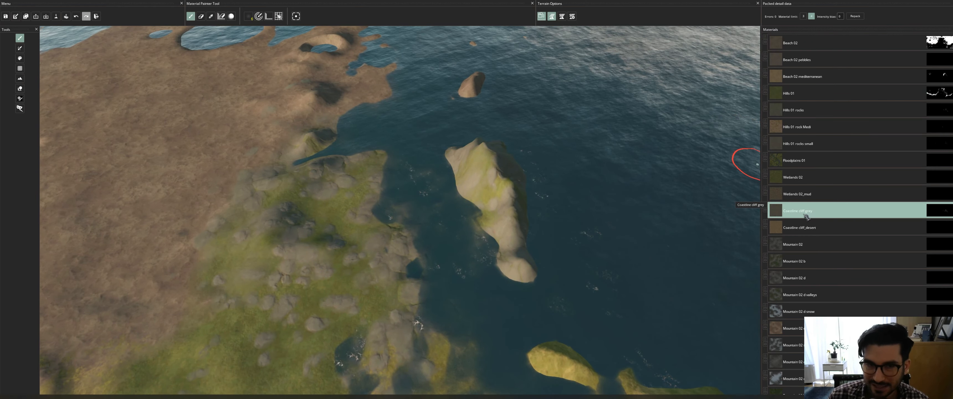
middle_click_drag(649, 196, 549, 191)
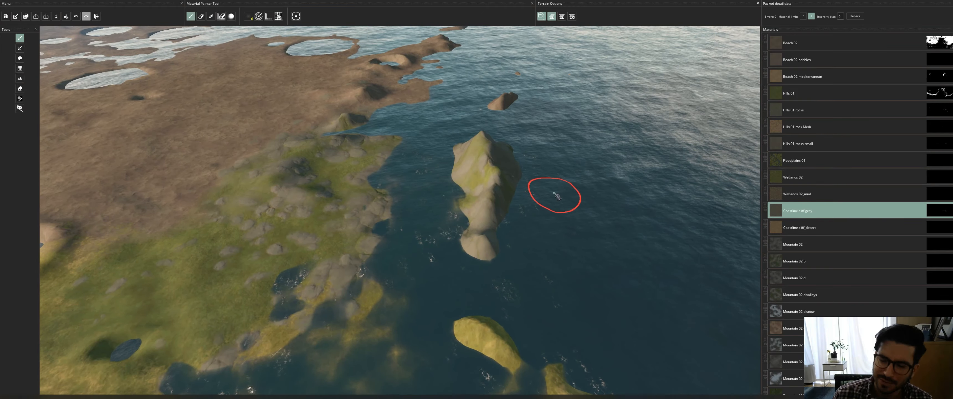
middle_click_drag(562, 229, 618, 221)
mouse_move(615, 186)
middle_mouse_down()
mouse_move(622, 200)
mouse_move(604, 194)
middle_mouse_up()
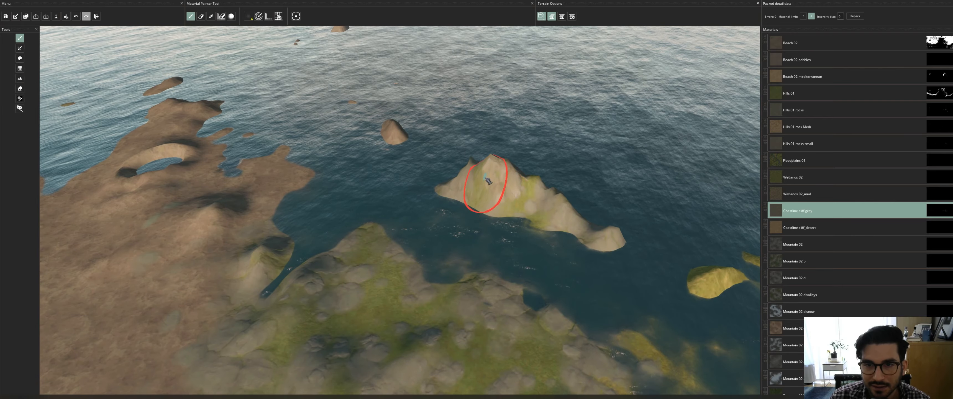
middle_click_drag(588, 217, 494, 59)
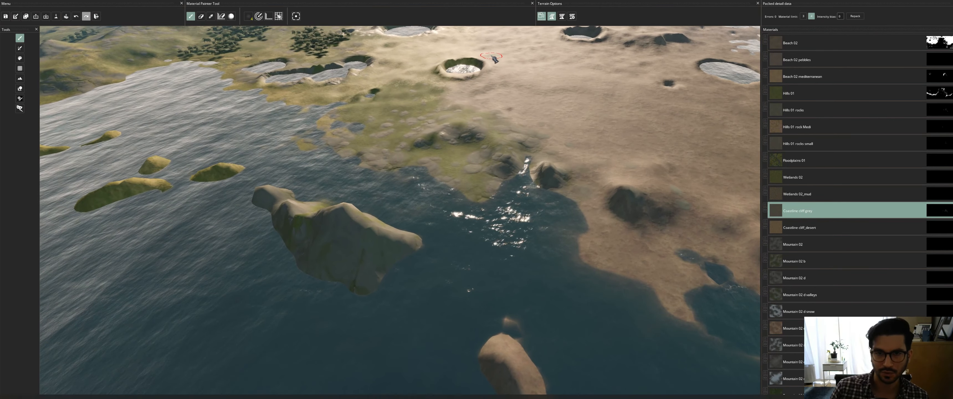
- Paint Coastline cliff grey on the steep inner walls of the crater lake in the brown terrain
mouse_move(556, 162)
middle_mouse_down()
mouse_move(575, 150)
mouse_move(569, 156)
middle_mouse_up()
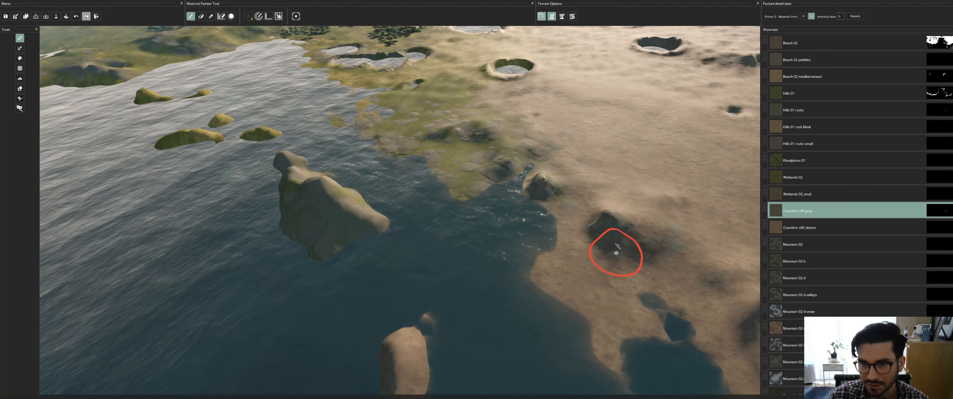
middle_click_drag(470, 97, 614, 245)
middle_click_drag(451, 203, 547, 262)
mouse_move(650, 139)
middle_mouse_down()
mouse_move(509, 203)
mouse_move(562, 187)
mouse_move(584, 285)
middle_mouse_up()
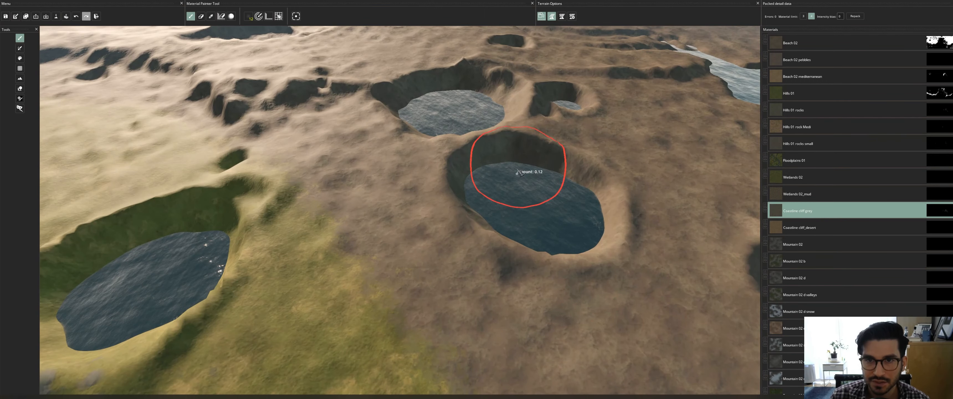
mouse_move(608, 243)
middle_mouse_down()
mouse_move(566, 187)
mouse_move(462, 165)
middle_mouse_up()
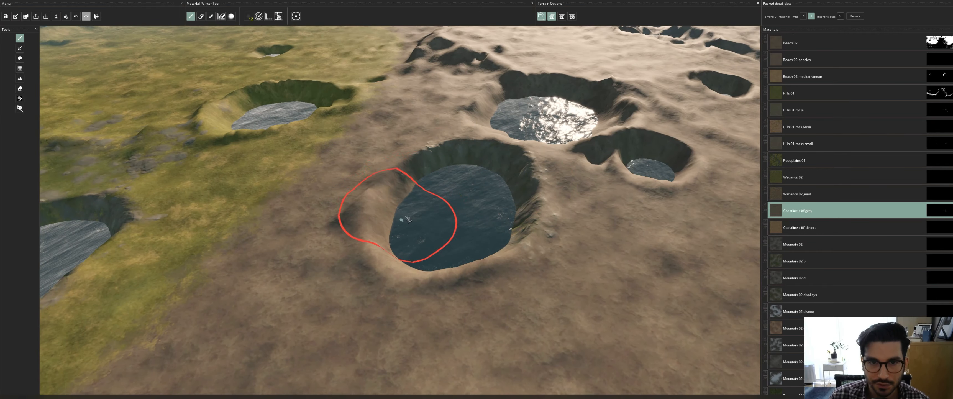
mouse_move(402, 219)
left_mouse_down()
mouse_move(387, 202)
mouse_move(427, 273)
mouse_move(477, 262)
left_mouse_up()
- Paint Coastline cliff grey along the inner walls of the crater lakes in the grassy area
middle_click_drag(333, 167, 450, 170)
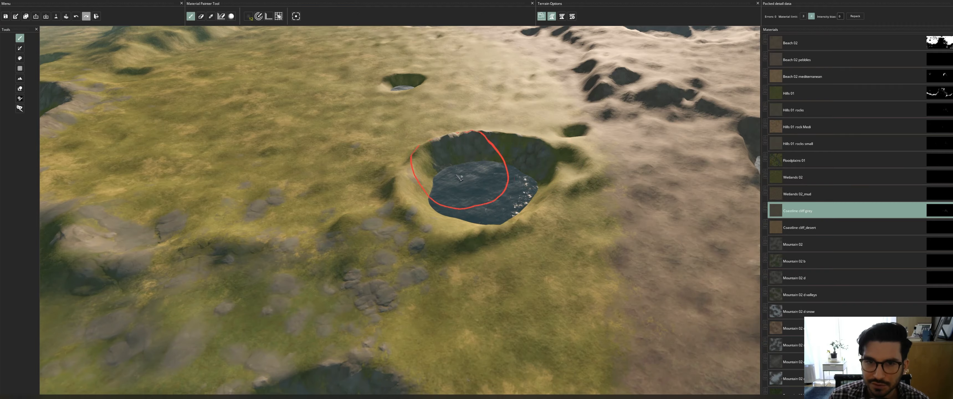
mouse_move(418, 196)
middle_mouse_down()
mouse_move(614, 222)
mouse_move(584, 221)
middle_mouse_up()
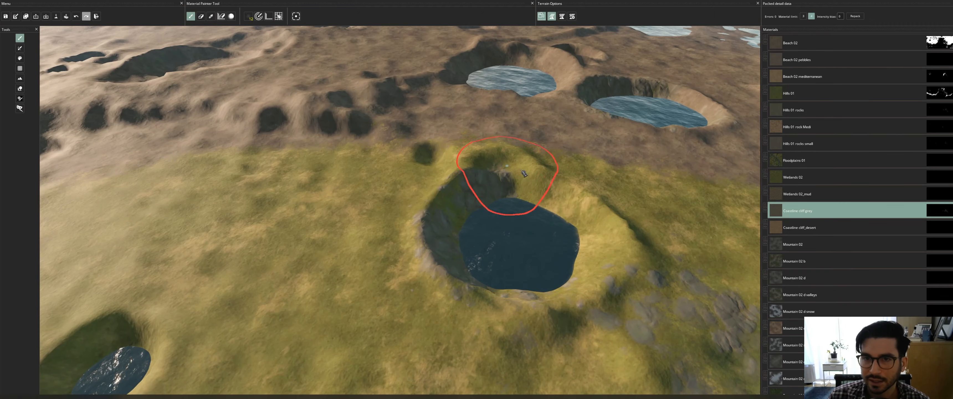
left_click_drag(578, 204, 628, 273)
right_click_drag(628, 273, 497, 203)
scroll(503, 202, "down", 5)
scroll(453, 160, "up", 8)
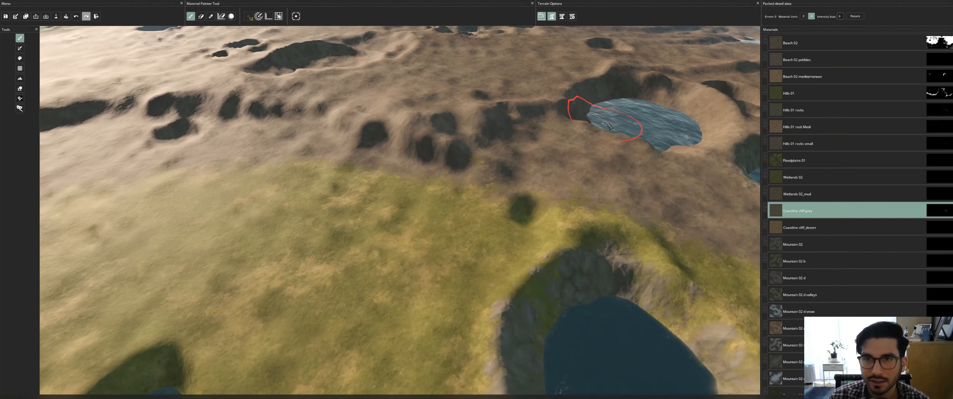
- Paint Coastline cliff grey on the steep shadowed slopes of the ridge north of the grassland
middle_click_drag(295, 130, 621, 149)
mouse_move(620, 149)
right_mouse_down()
mouse_move(569, 172)
mouse_move(494, 152)
mouse_move(541, 188)
right_mouse_up()
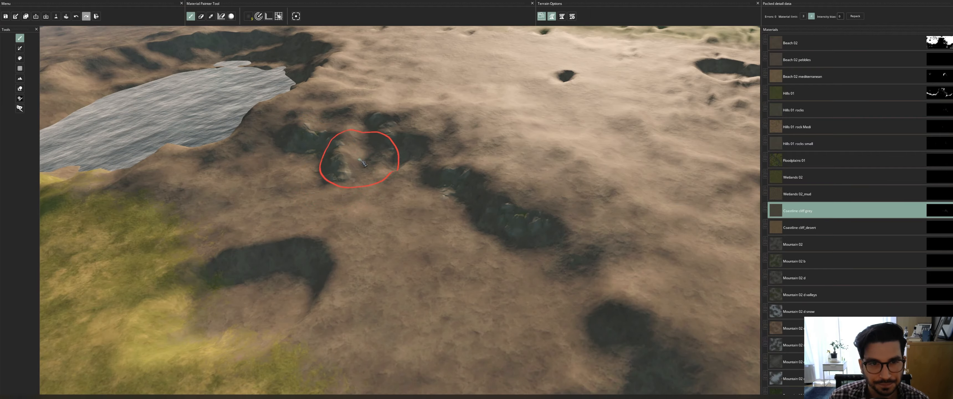
scroll(365, 163, "down", 10)
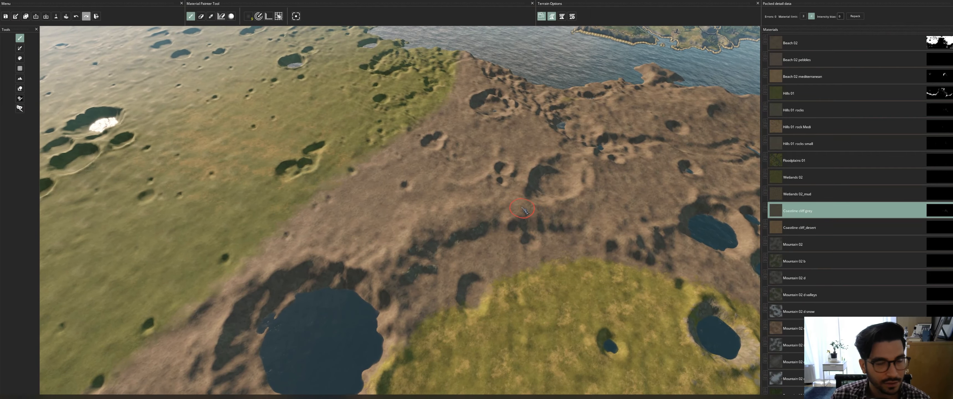
- Compare the newly painted coast with the finished northern regions by surveying their grass, cliffs and forests
middle_click_drag(631, 222, 399, 78)
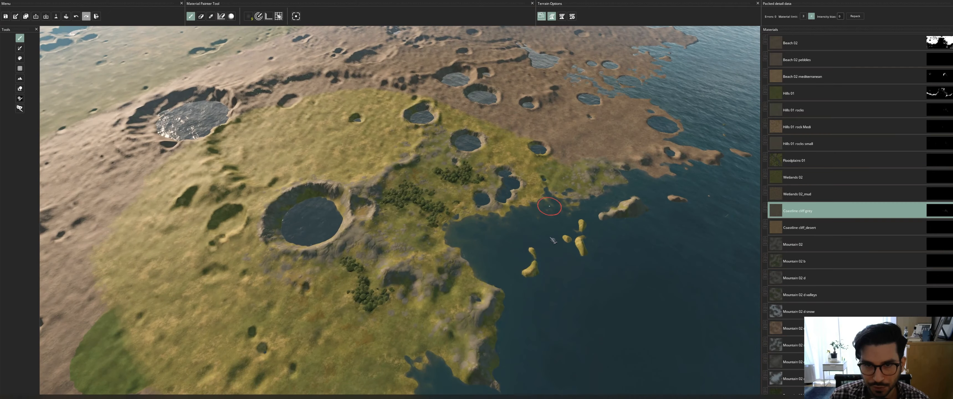
middle_click_drag(540, 281, 538, 228)
scroll(538, 227, "down", 3)
scroll(519, 162, "down", 2)
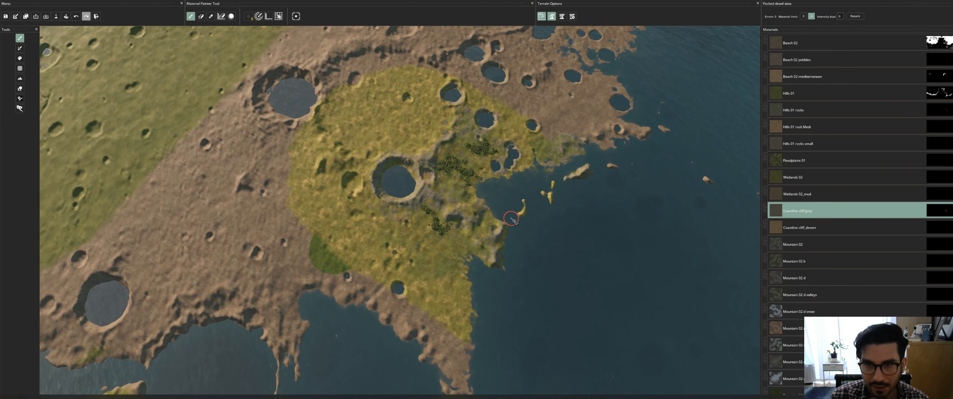
middle_click_drag(533, 124, 530, 238)
middle_click_drag(513, 65, 532, 258)
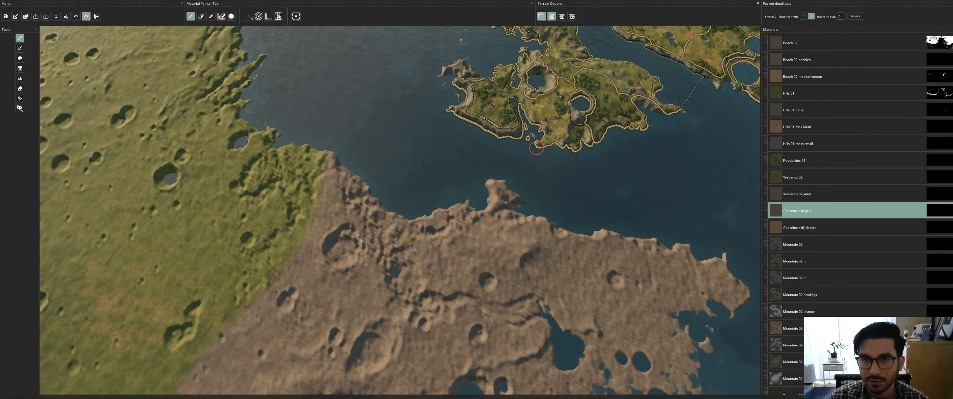
middle_click_drag(527, 128, 342, 242)
middle_click_drag(413, 79, 449, 285)
middle_click_drag(464, 98, 473, 233)
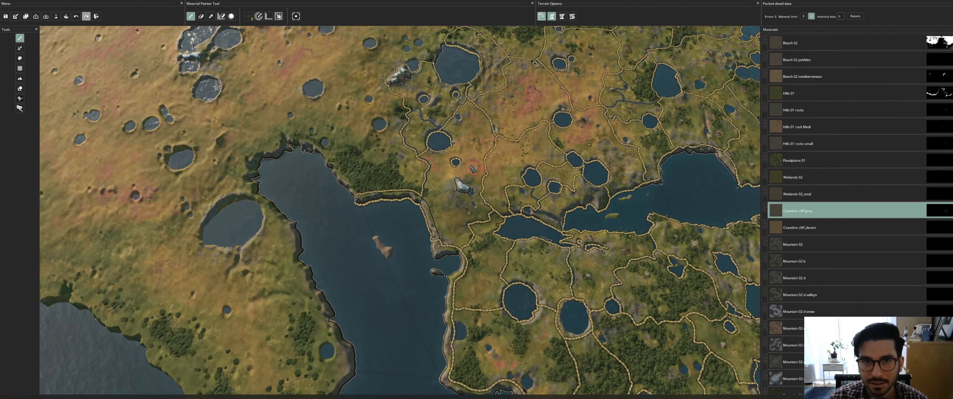
scroll(473, 170, "up", 4)
scroll(475, 177, "down", 6)
middle_click_drag(504, 115, 489, 268)
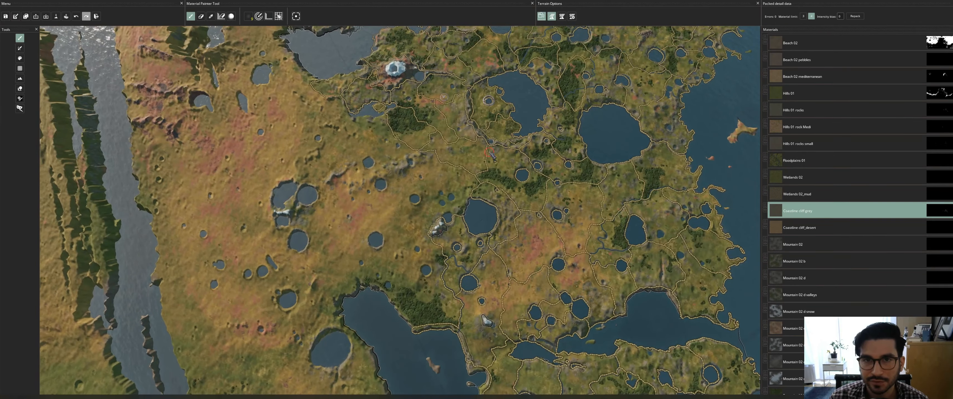
- Survey the terrain from the crater lakes up to the northern coast and examine the river crossing the grassland there
middle_click_drag(436, 38, 479, 181)
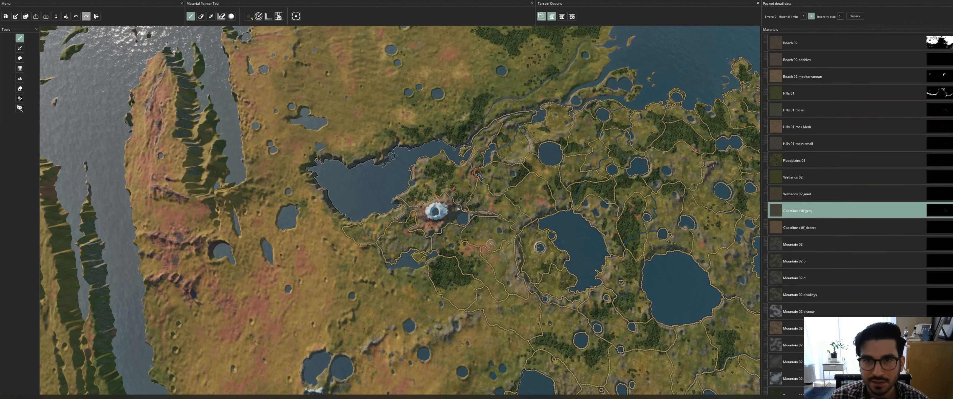
middle_click_drag(449, 52, 513, 234)
middle_click_drag(452, 144, 524, 333)
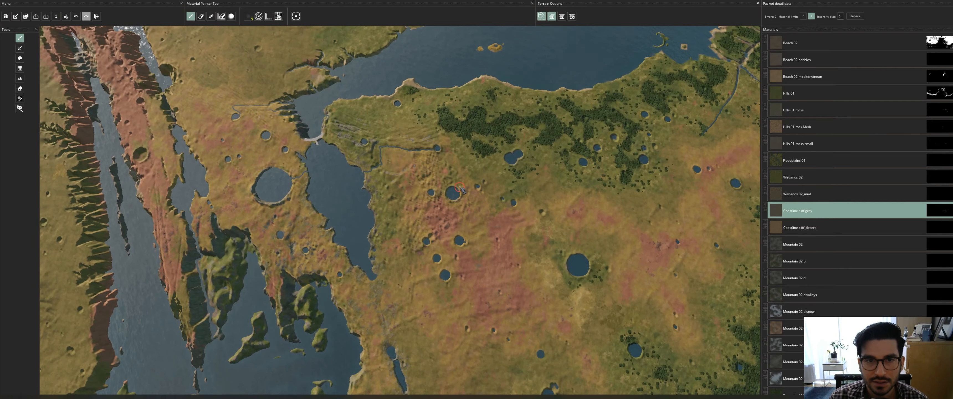
scroll(459, 187, "up", 5)
middle_click_drag(642, 148, 249, 187)
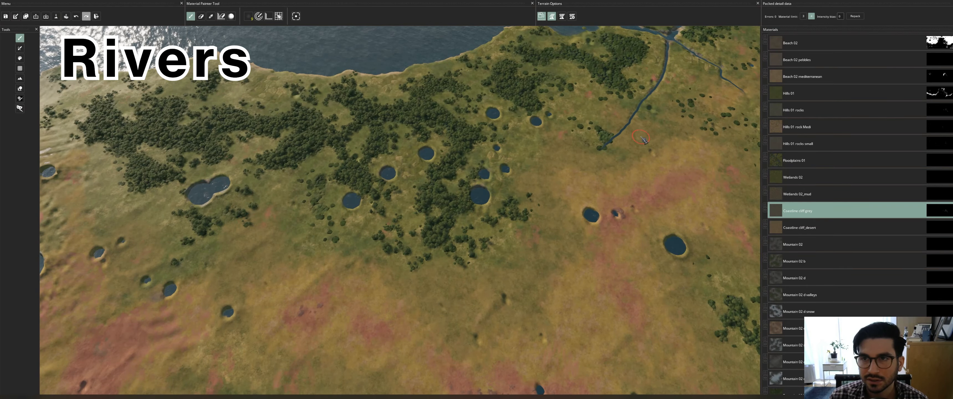
scroll(644, 139, "up", 6)
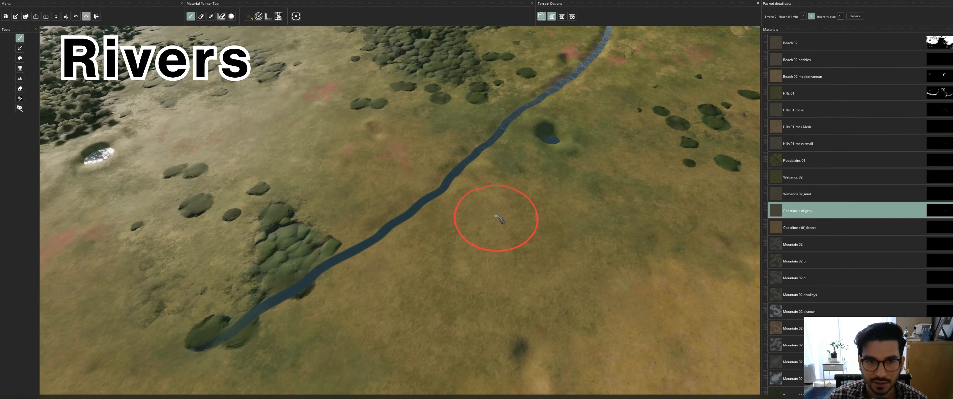
scroll(559, 190, "down", 2)
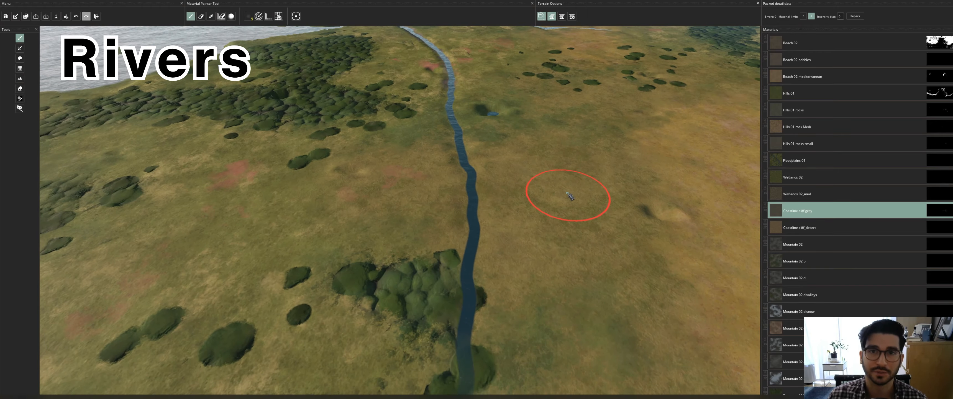
scroll(566, 191, "down", 5)
scroll(575, 245, "up", 6)
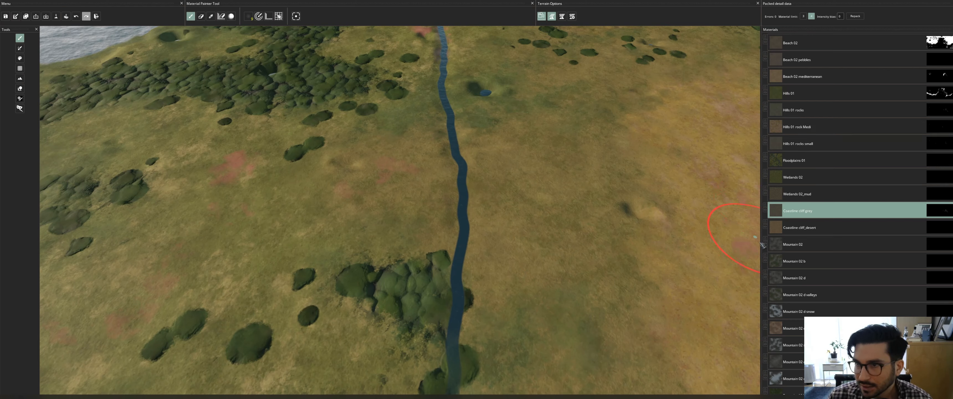
- Paint Medi Farmlands across both sides of the river, just upstream of the tree cluster on its bank
scroll(839, 252, "down", 8)
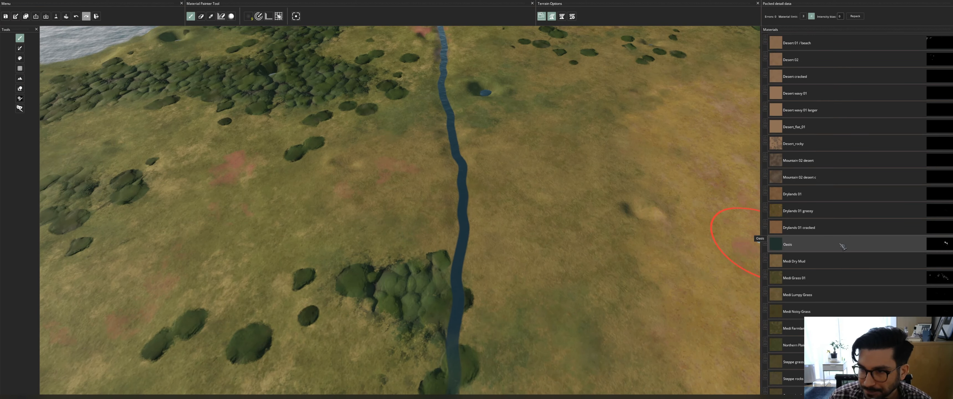
scroll(840, 248, "down", 7)
left_click(831, 229)
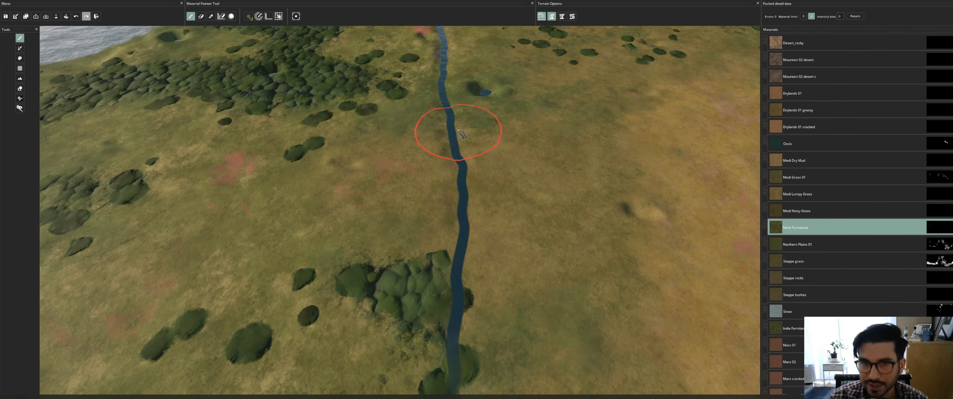
right_click(484, 160)
mouse_move(458, 162)
left_mouse_down()
mouse_move(323, 152)
mouse_move(530, 244)
mouse_move(535, 237)
left_mouse_up()
mouse_move(639, 142)
middle_mouse_down()
mouse_move(657, 187)
mouse_move(650, 176)
middle_mouse_up()
scroll(649, 204, "up", 2)
middle_click_drag(650, 203, 646, 203)
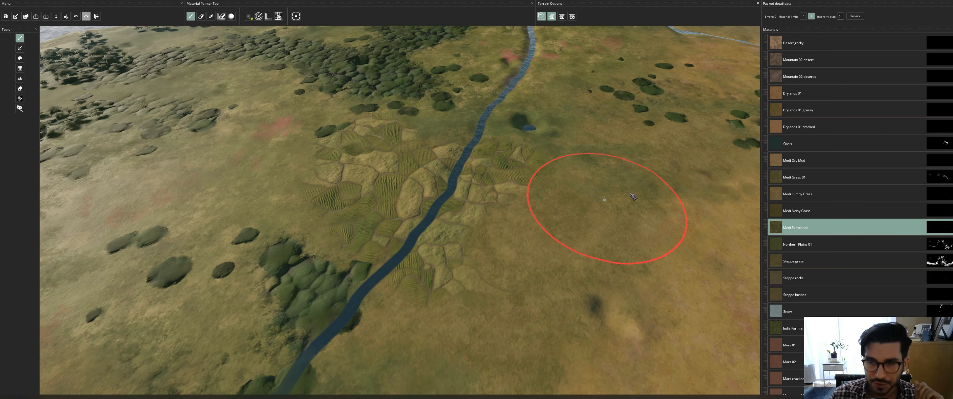
- Choose the Beach 02 material and test it on the grass beside the farmland with a size 2 brush at hardness 0.46
scroll(841, 195, "up", 7)
scroll(841, 195, "up", 7)
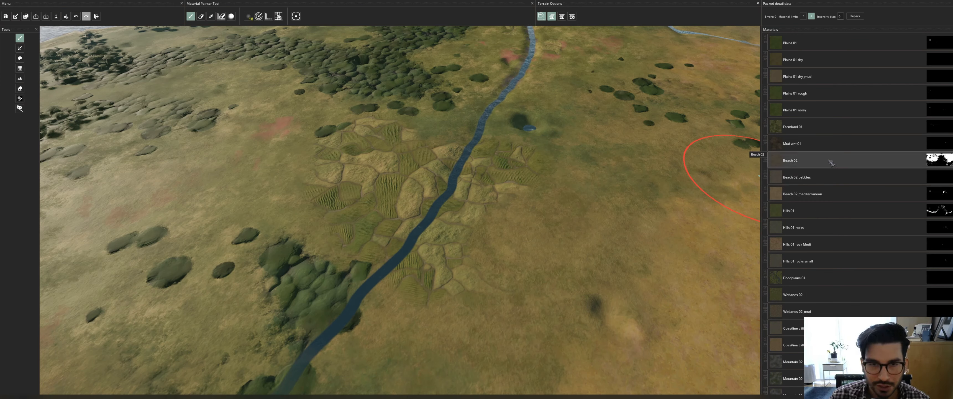
left_click(830, 162)
left_click(827, 171)
left_click(825, 166)
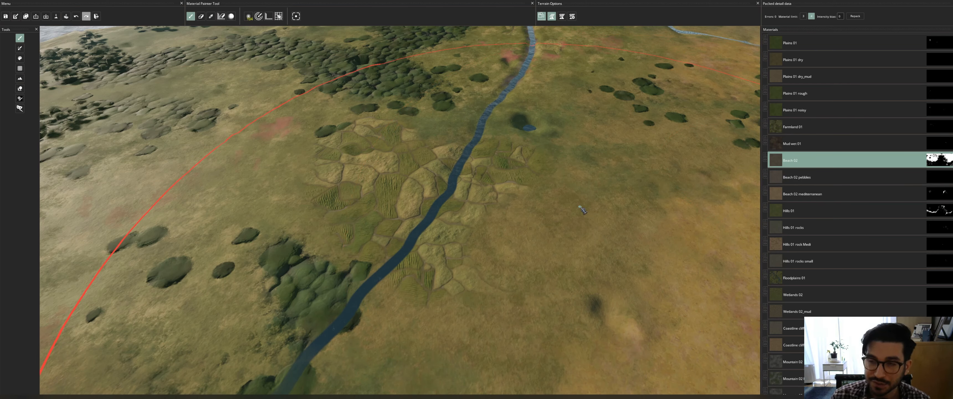
scroll(577, 192, "down", 5, "ctrl")
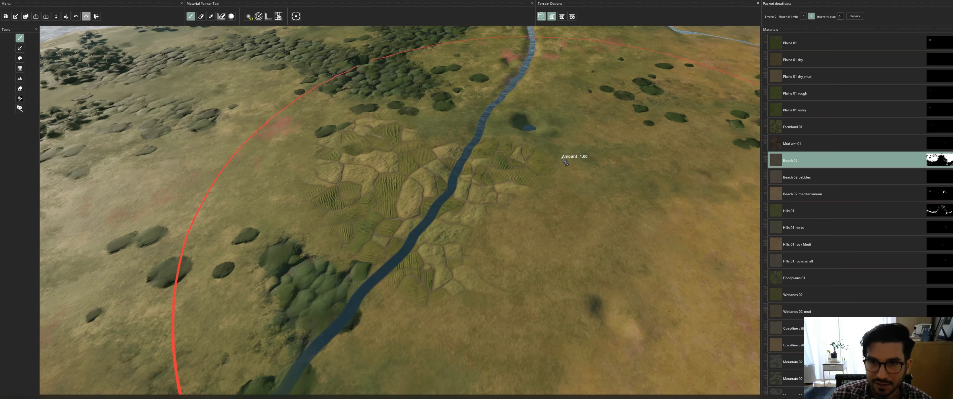
scroll(560, 170, "down", 5, "ctrl")
right_click(563, 174)
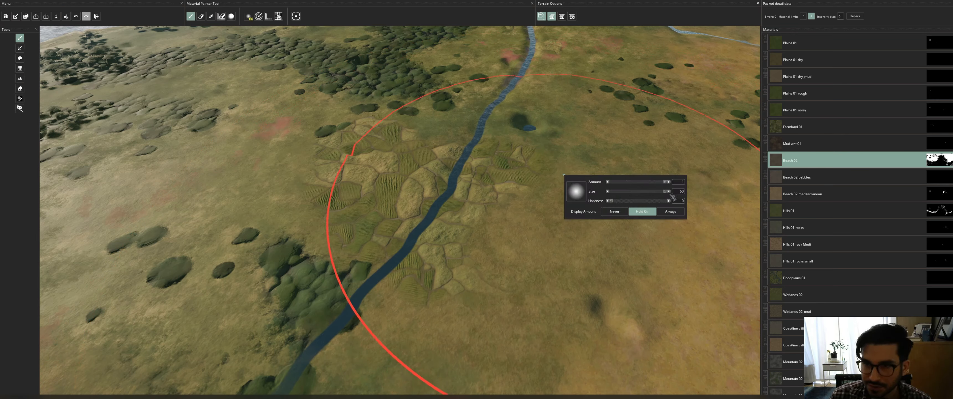
left_click_drag(666, 191, 629, 192)
left_click(543, 205)
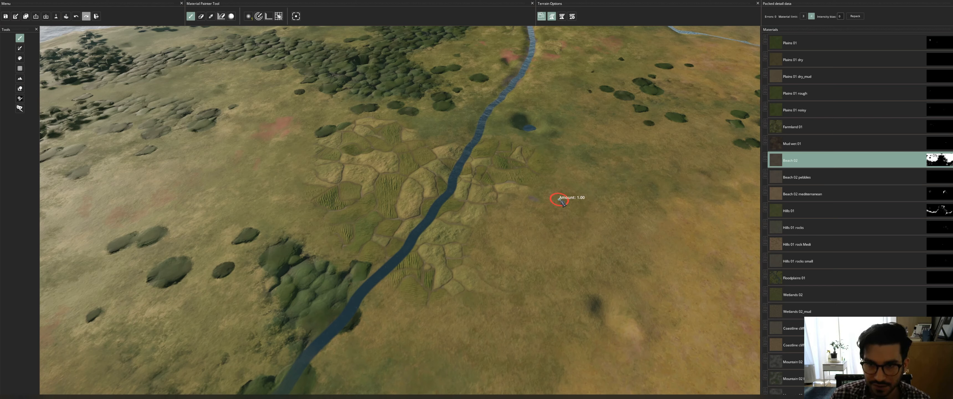
right_click(560, 202)
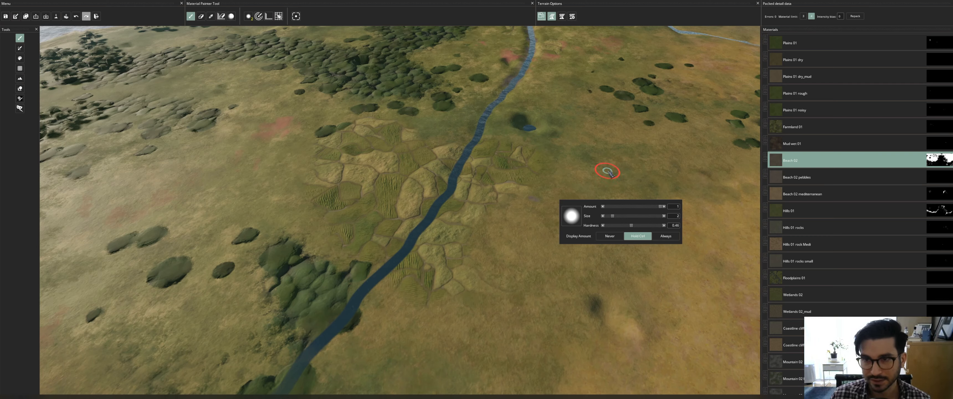
left_click(608, 171)
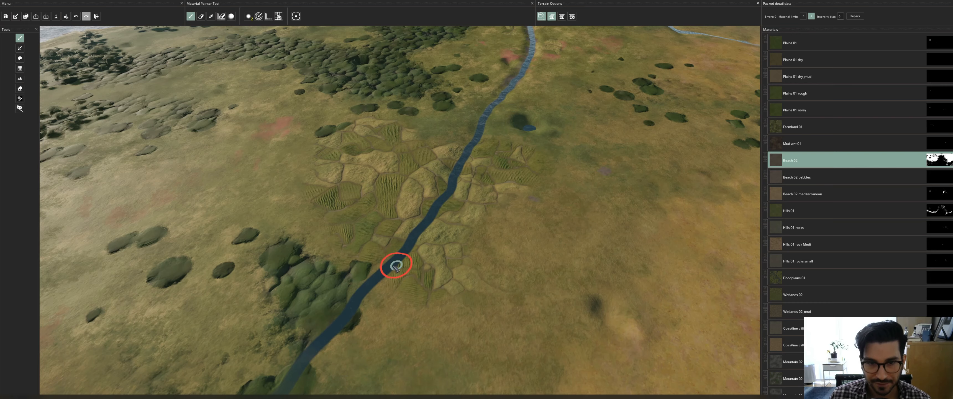
- Paint a thin Beach 02 bank along the river's edge beside the farmland, undoing and redoing the first stroke
left_click_drag(368, 291, 410, 242)
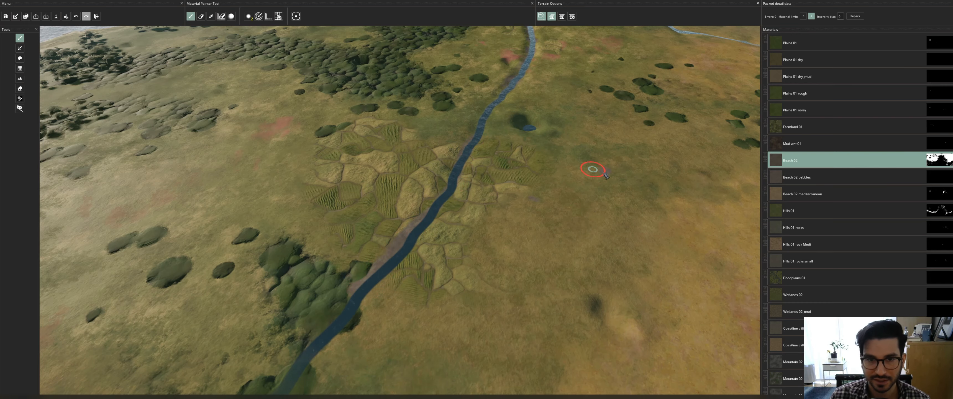
middle_click_drag(595, 170, 611, 206)
key("ctrl+z")
left_click_drag(393, 317, 442, 243)
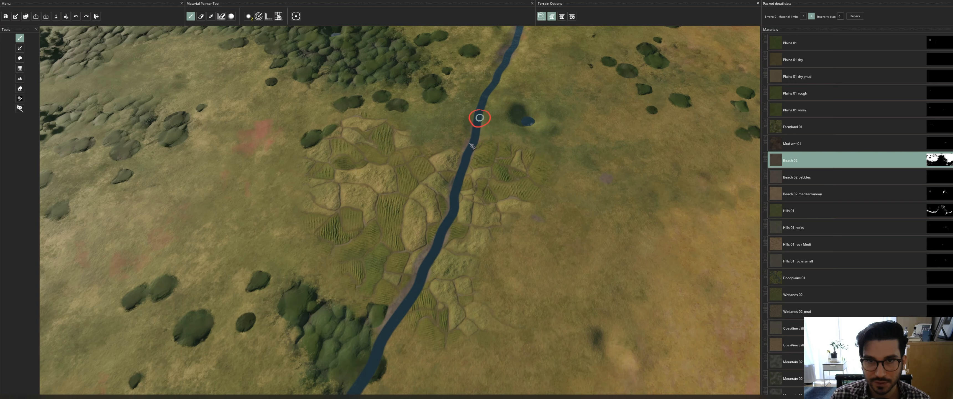
scroll(477, 122, "down", 5)
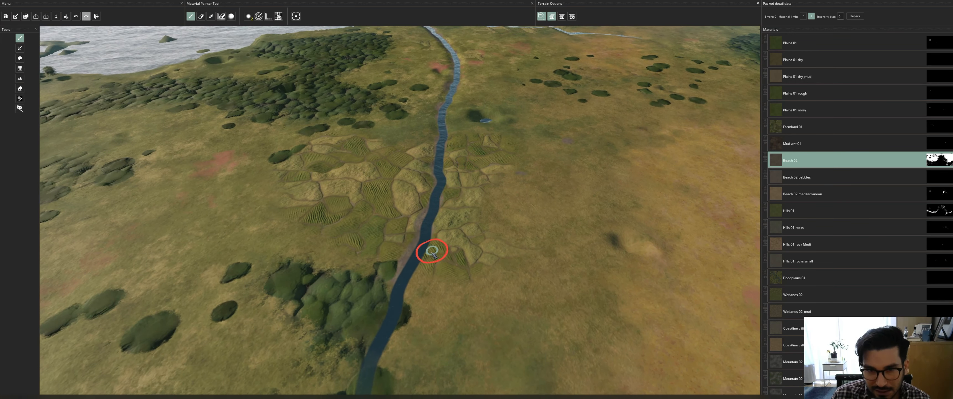
scroll(440, 138, "up", 5)
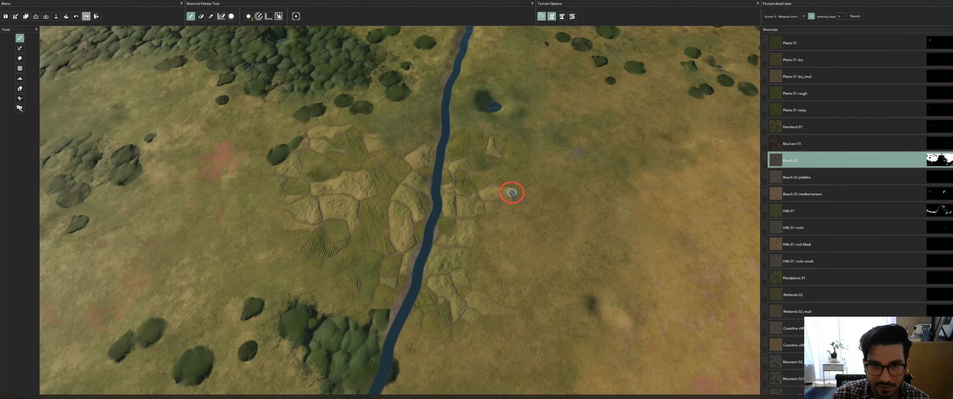
- Paint Beach 02 pebbles on the riverbank beside the tree cluster with a size 2 brush at hardness 0.34
left_click(772, 178)
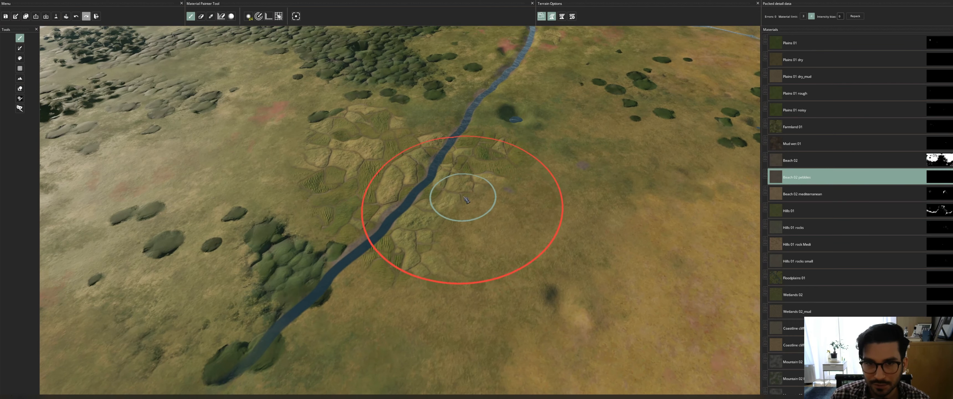
right_click(505, 183)
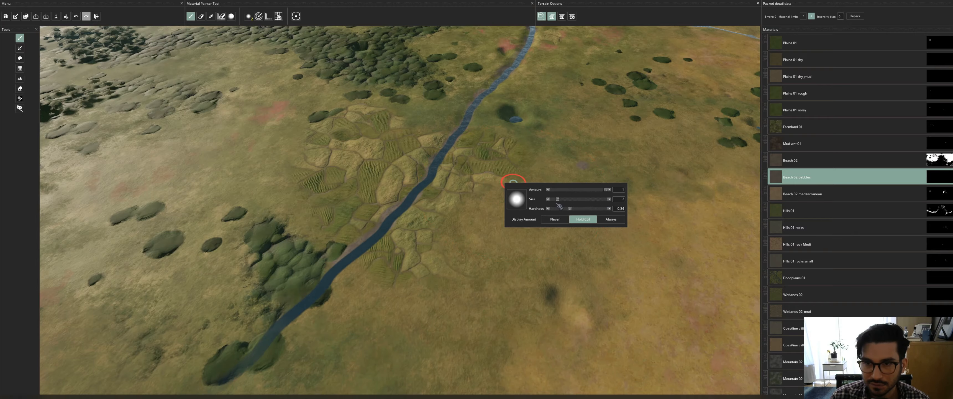
middle_click_drag(511, 127, 518, 231)
middle_click_drag(547, 178, 523, 261)
middle_click_drag(497, 314, 527, 111)
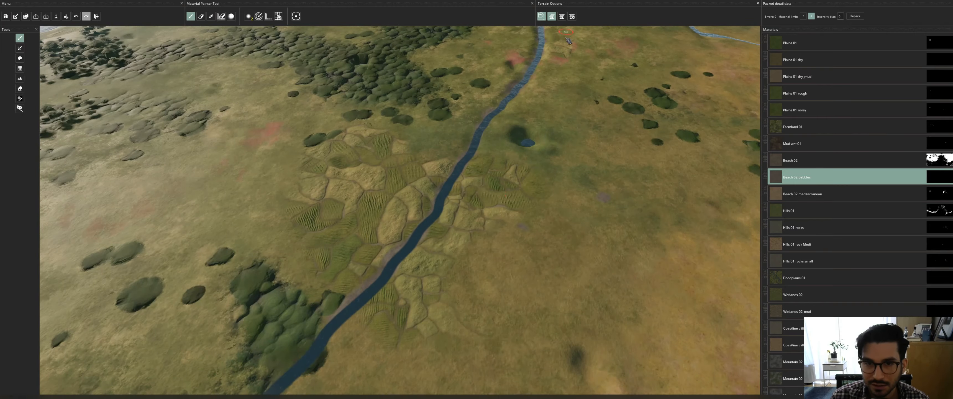
mouse_move(414, 289)
middle_mouse_down()
mouse_move(593, 92)
mouse_move(495, 218)
middle_mouse_up()
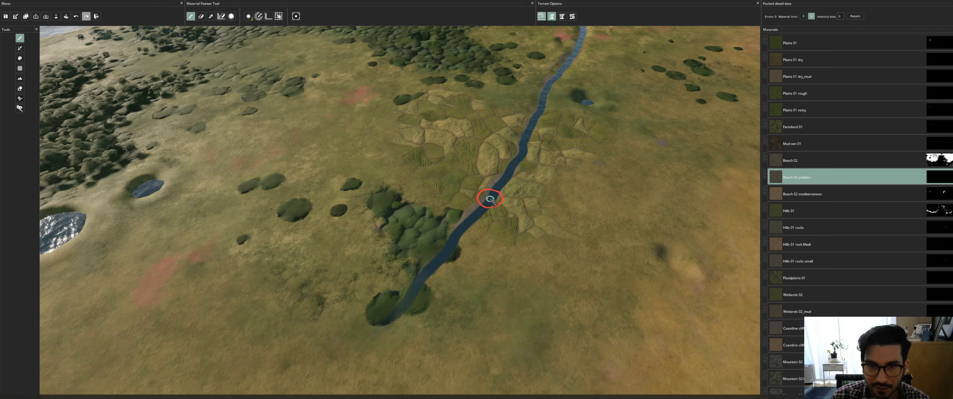
left_click_drag(458, 240, 436, 263)
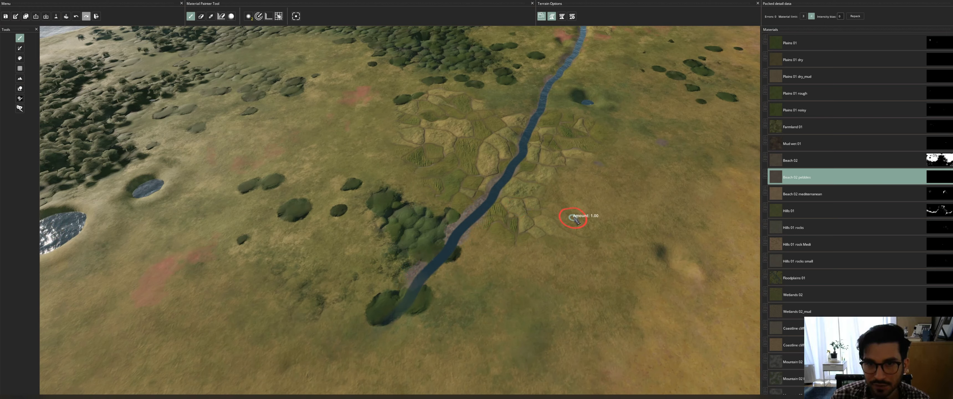
- Refine the pebbled riverbank near the trees with a size 1 brush at hardness 0.64
right_click(574, 192)
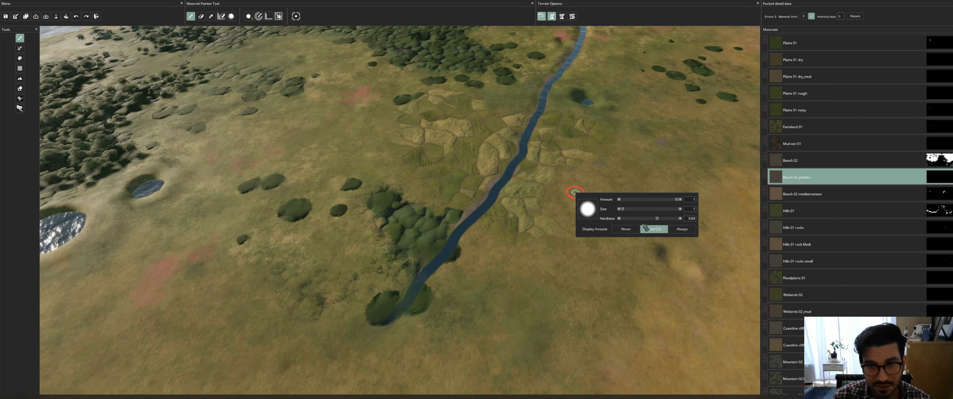
left_click(481, 206)
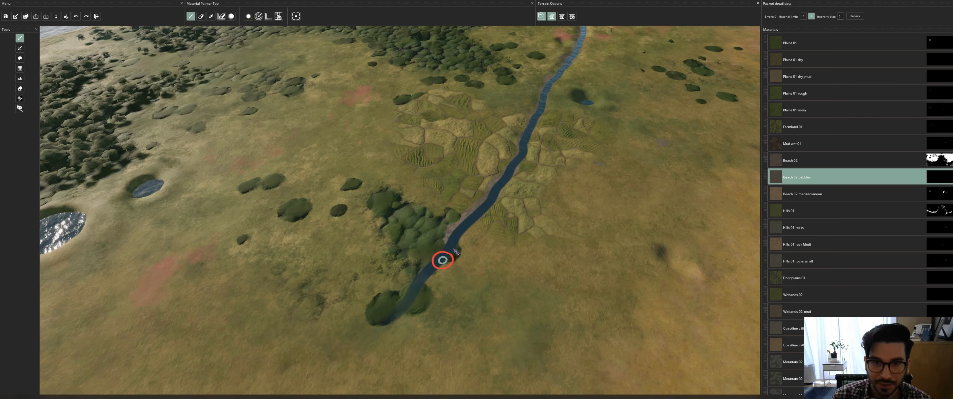
middle_click_drag(559, 237, 597, 252)
middle_click_drag(549, 163, 527, 144)
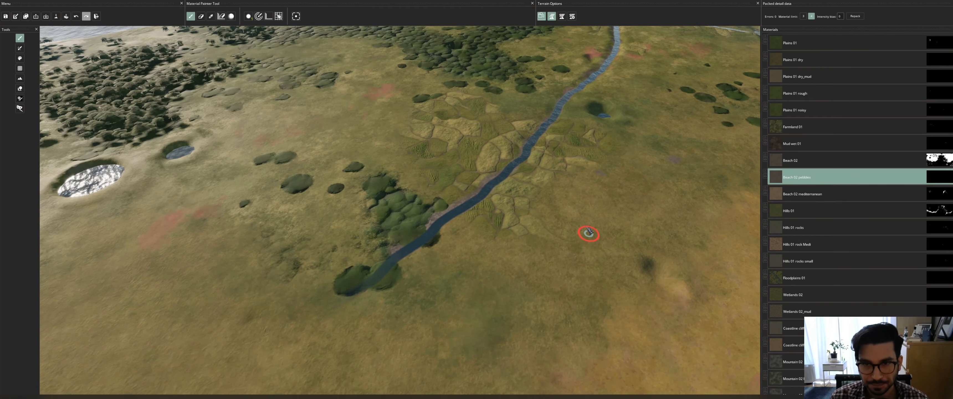
- Go to the grassy coast with rocky headlands and examine its jagged inlets, cliffs and bays from several angles
scroll(588, 225, "down", 8)
scroll(581, 204, "down", 10)
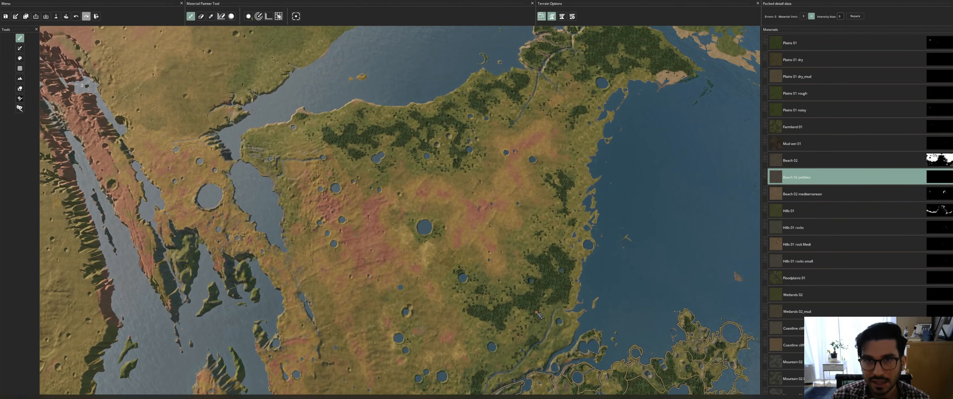
middle_click_drag(557, 307, 467, 6)
middle_click_drag(558, 272, 542, 359)
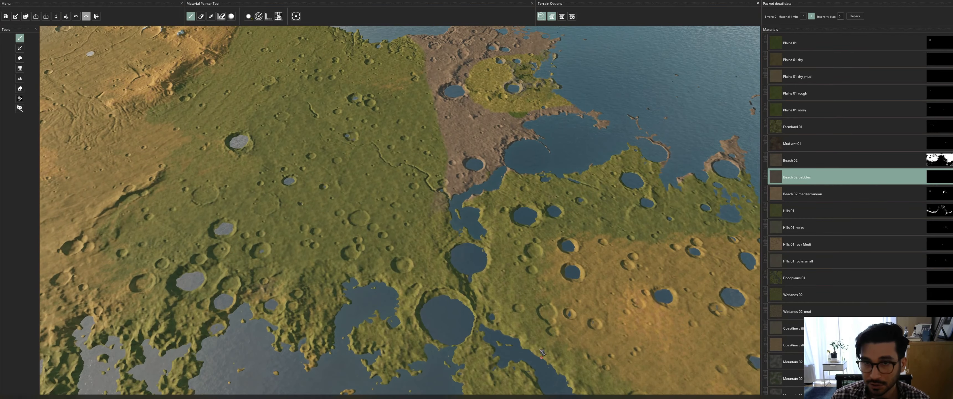
middle_click_drag(571, 170, 532, 292)
scroll(536, 185, "up", 10)
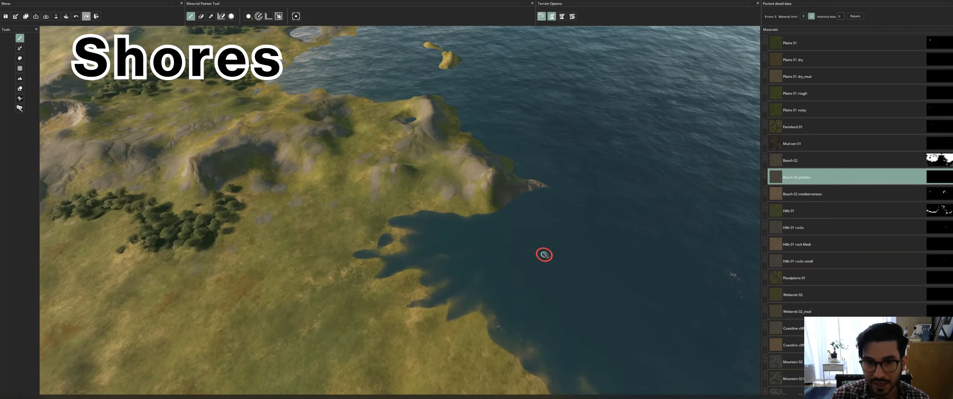
middle_click_drag(542, 253, 602, 214)
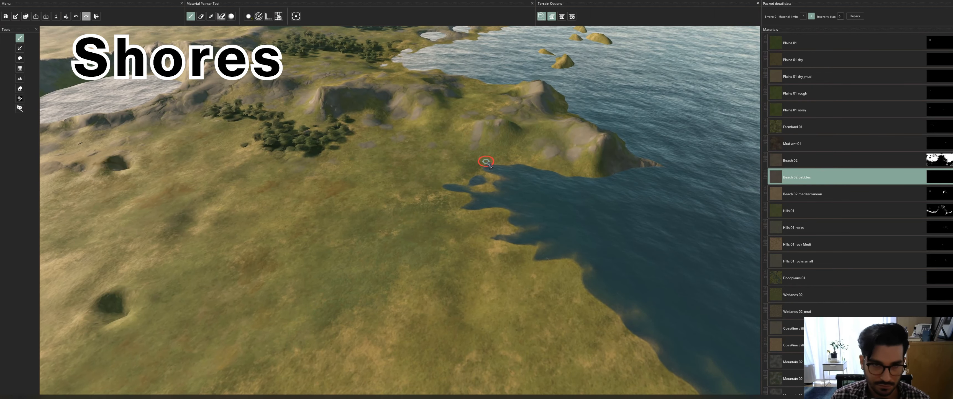
middle_click_drag(518, 170, 516, 195)
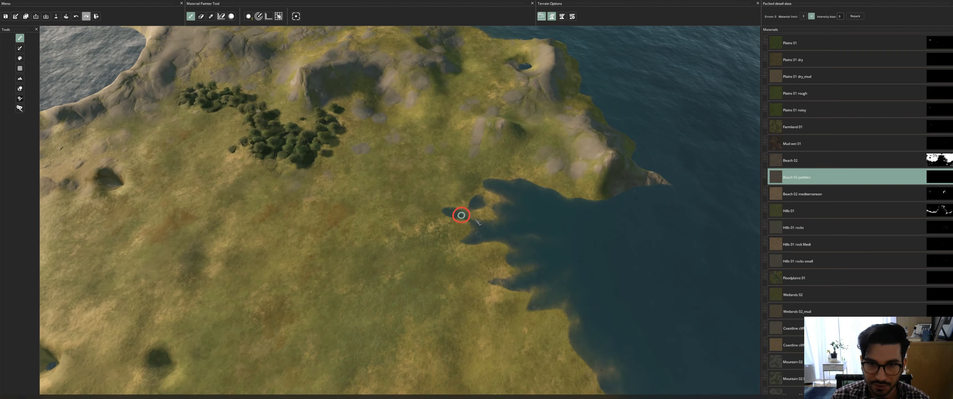
middle_click_drag(614, 200, 611, 271)
middle_click_drag(667, 306, 630, 263)
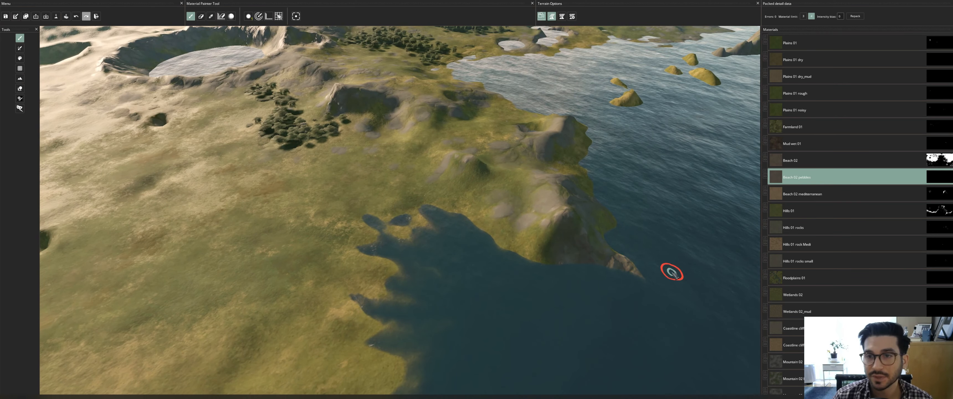
middle_click_drag(671, 215, 595, 196)
middle_click_drag(602, 226, 501, 268)
middle_click_drag(520, 214, 542, 304)
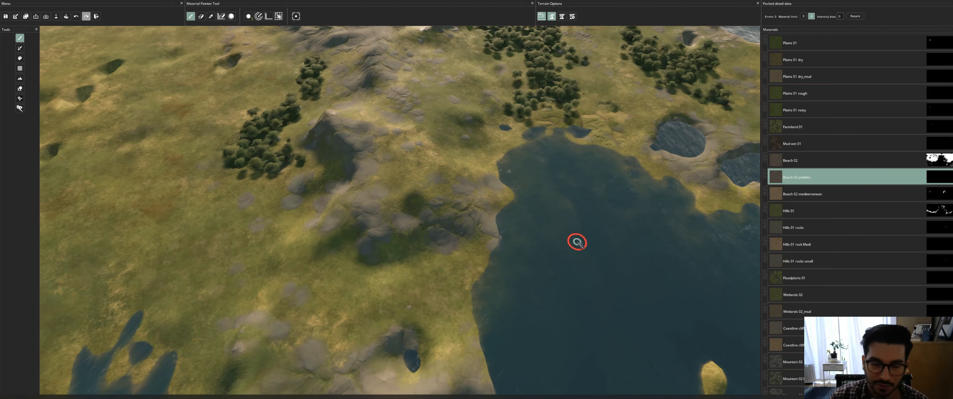
- Try painting a Desert 01 / beach strip along the bay's shoreline, then undo it
middle_click_drag(577, 242, 645, 270)
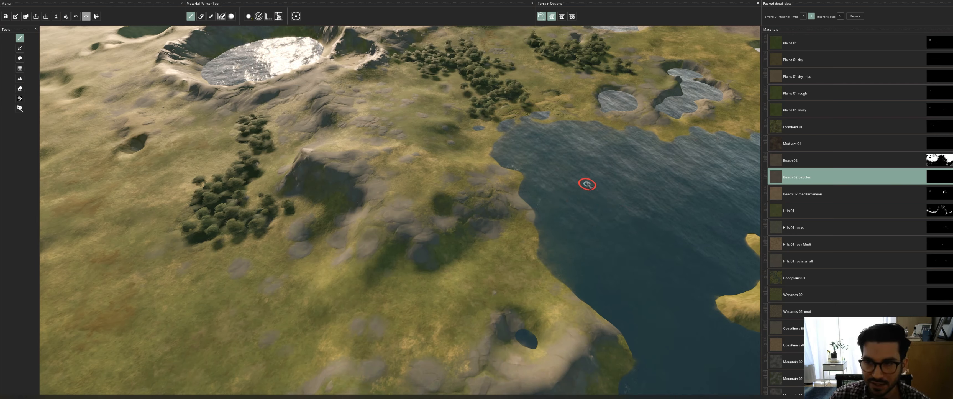
left_click(847, 161)
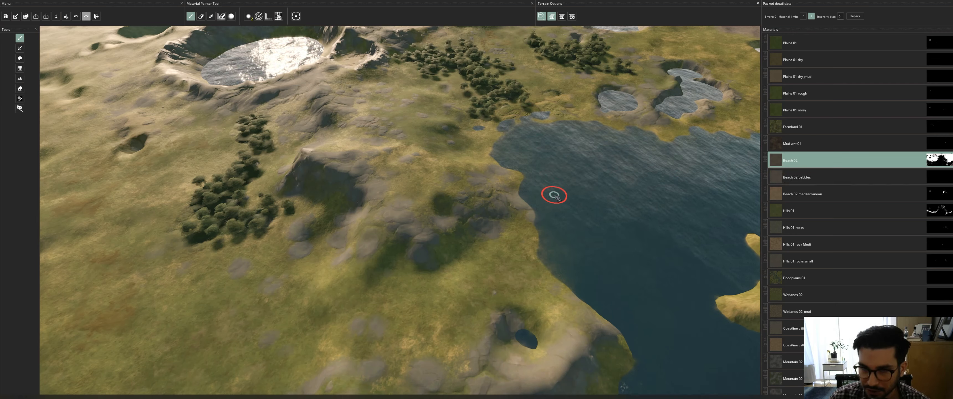
left_click(783, 177)
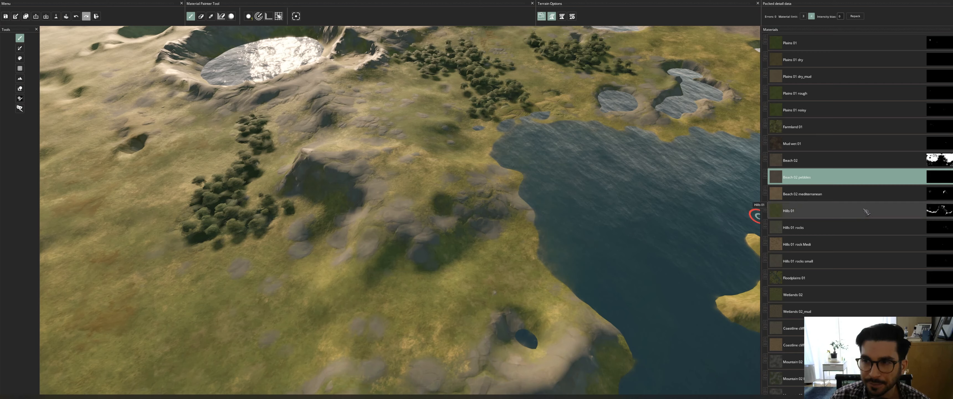
left_click(846, 193)
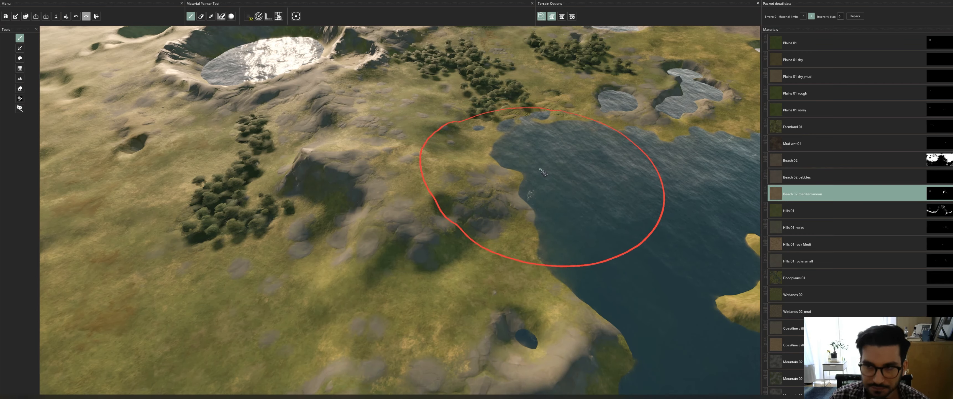
scroll(860, 256, "down", 5)
scroll(860, 256, "down", 2)
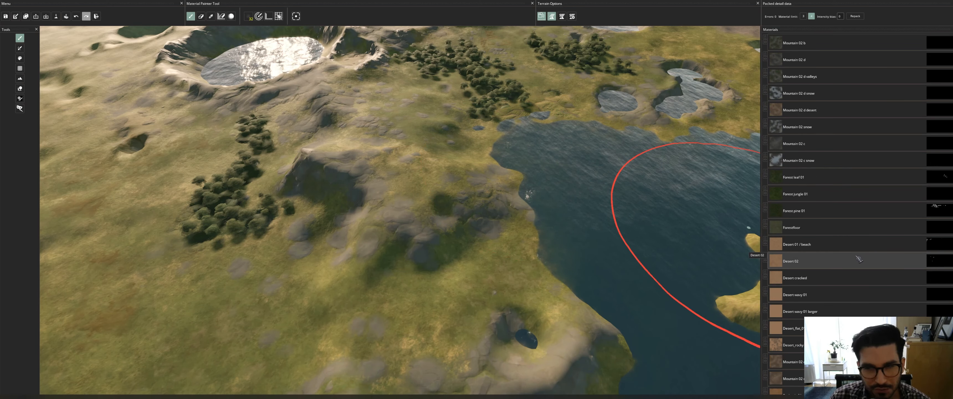
left_click(789, 247)
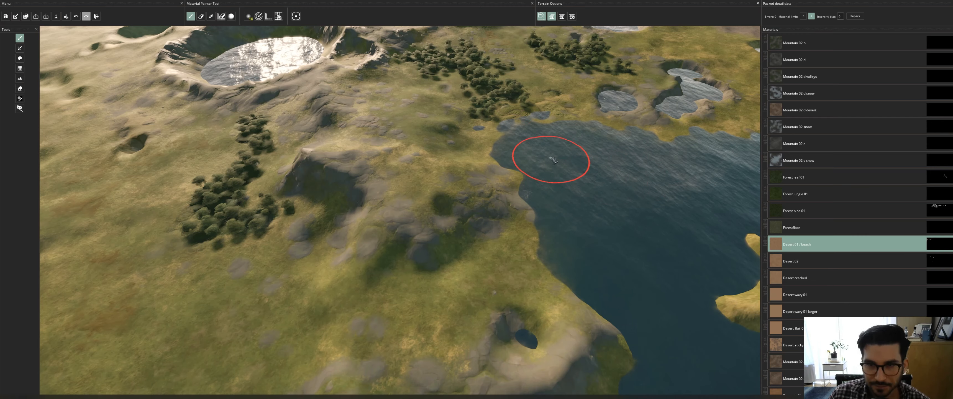
mouse_move(514, 146)
left_mouse_down()
mouse_move(552, 192)
mouse_move(570, 273)
mouse_move(591, 186)
left_mouse_up()
mouse_move(590, 184)
middle_mouse_down()
mouse_move(622, 231)
mouse_move(624, 209)
middle_mouse_up()
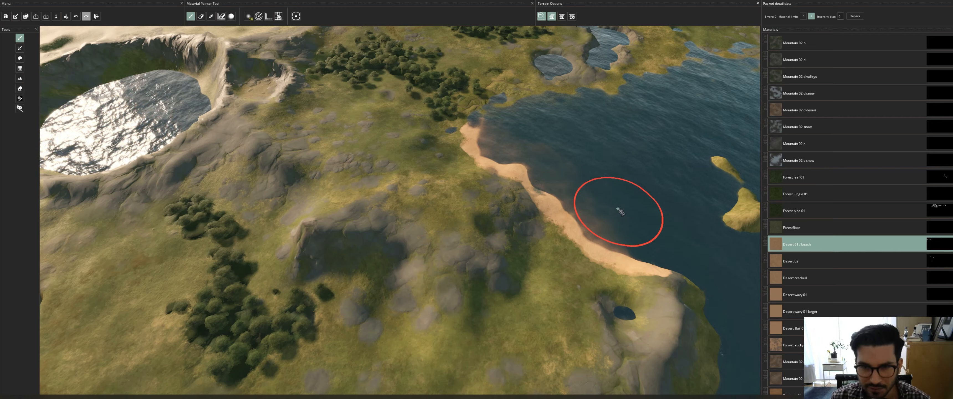
key("ctrl+z")
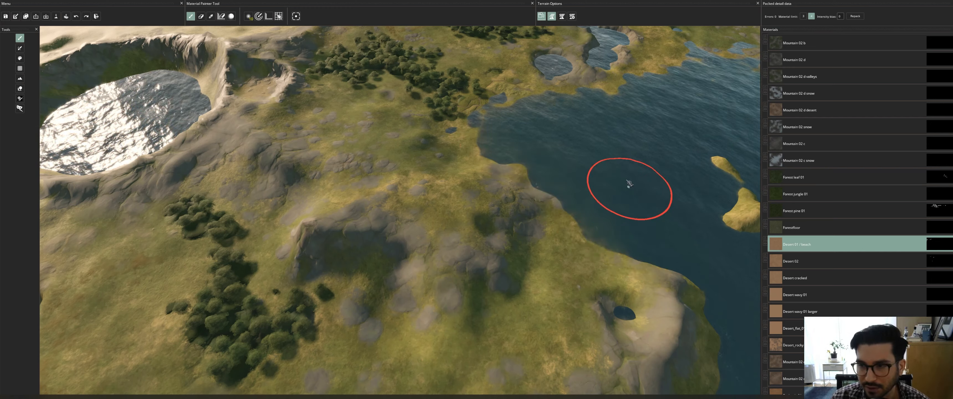
- Start painting Beach 02 mediterranean sand on the bay's shore with a smaller soft brush at amount 1 and hardness 0
mouse_move(628, 146)
middle_mouse_down()
mouse_move(610, 154)
mouse_move(620, 185)
middle_mouse_up()
scroll(832, 185, "up", 6)
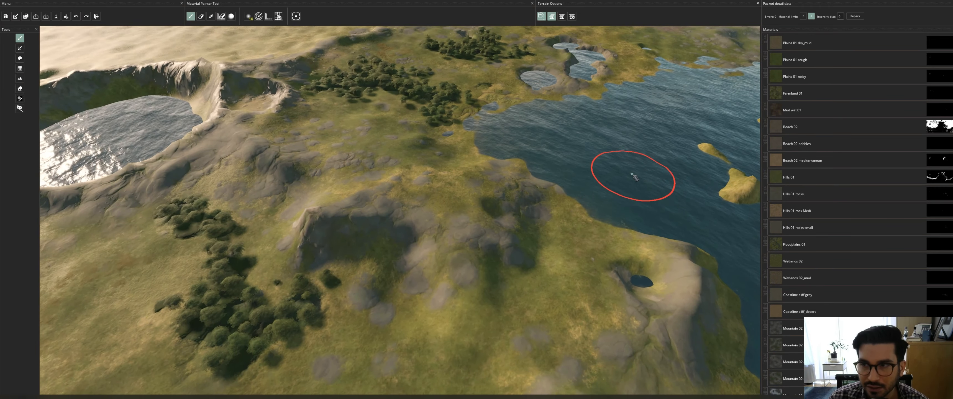
scroll(625, 166, "down", 10)
scroll(625, 163, "up", 10)
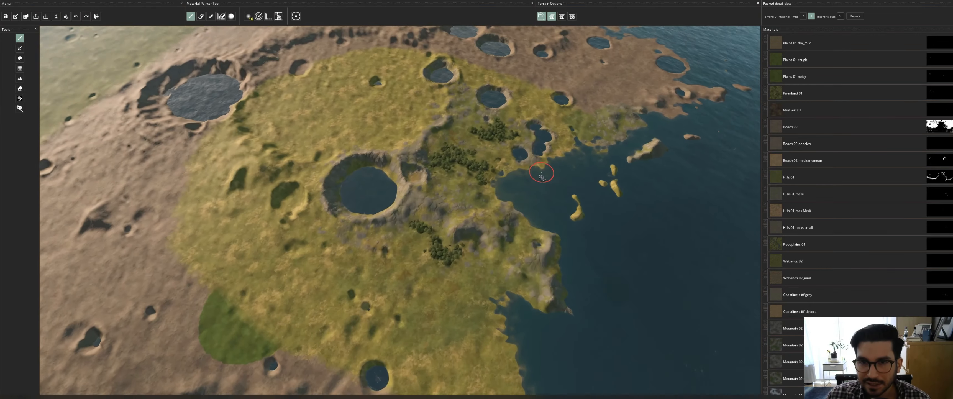
left_click(856, 162)
scroll(684, 188, "up", 5, "ctrl")
middle_click_drag(518, 207, 593, 219)
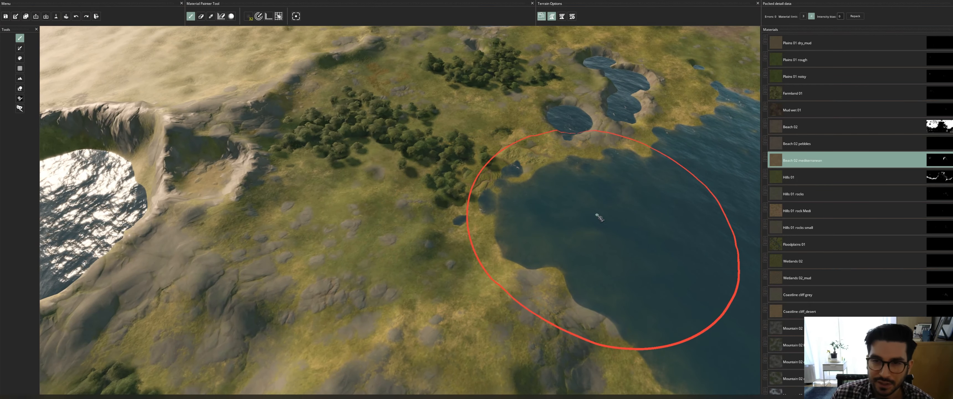
middle_click_drag(661, 230, 610, 207)
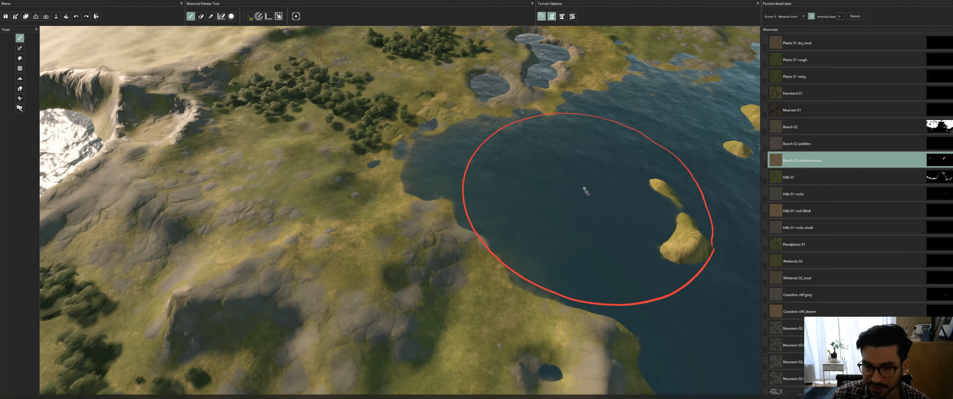
scroll(579, 194, "down", 5, "ctrl")
scroll(565, 190, "down", 5, "ctrl")
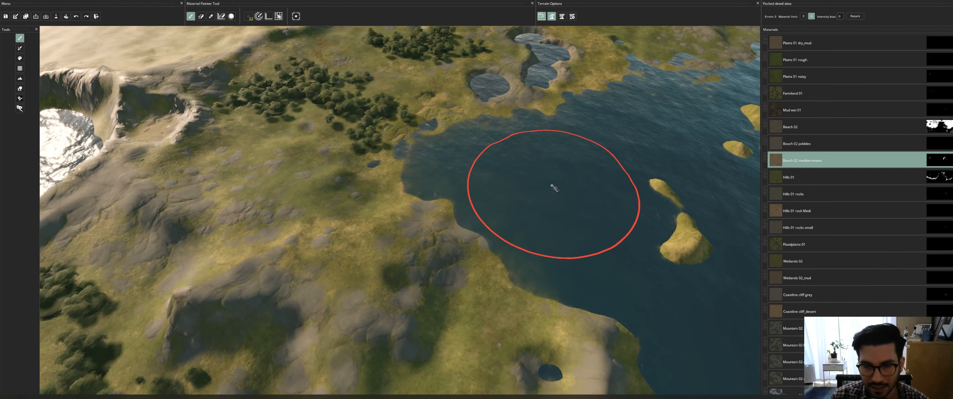
right_click(548, 183)
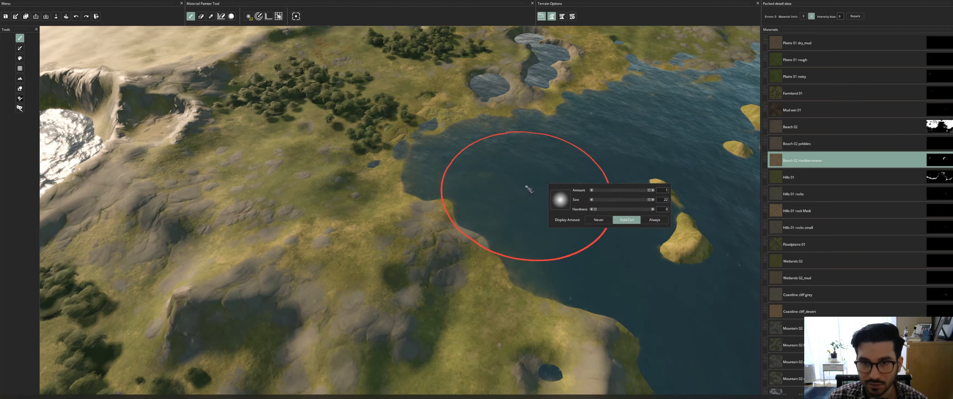
left_click(544, 173)
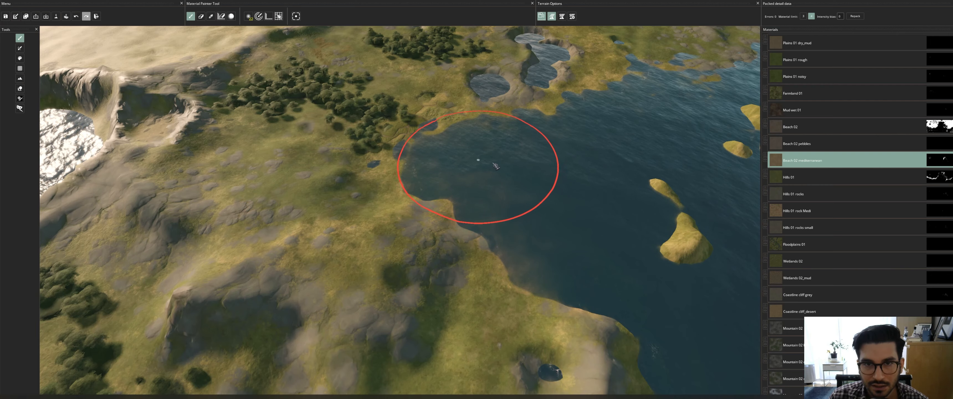
- Extend the Beach 02 mediterranean sand around the bay beside the forest and undo the last stroke
middle_click_drag(517, 170, 564, 281)
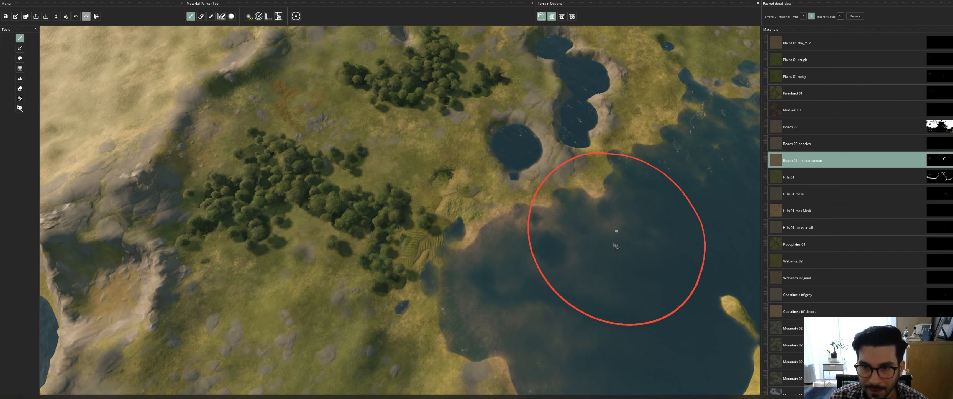
middle_click_drag(593, 292, 615, 260)
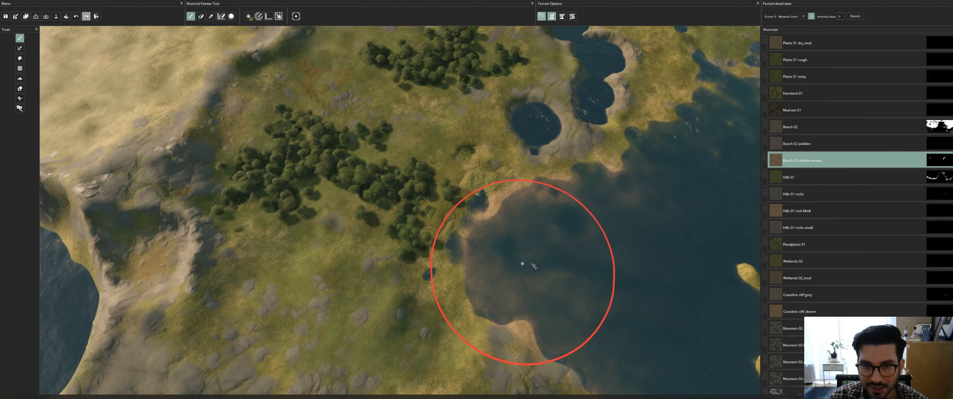
middle_click_drag(604, 267, 644, 237)
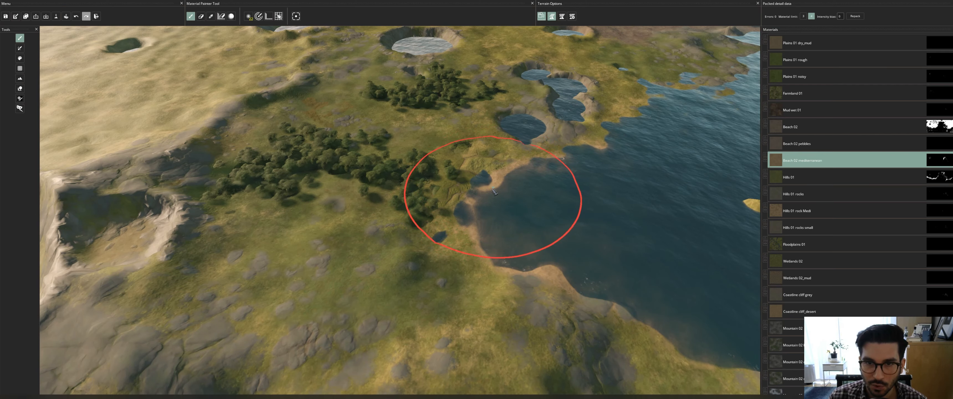
middle_click_drag(488, 185, 510, 204)
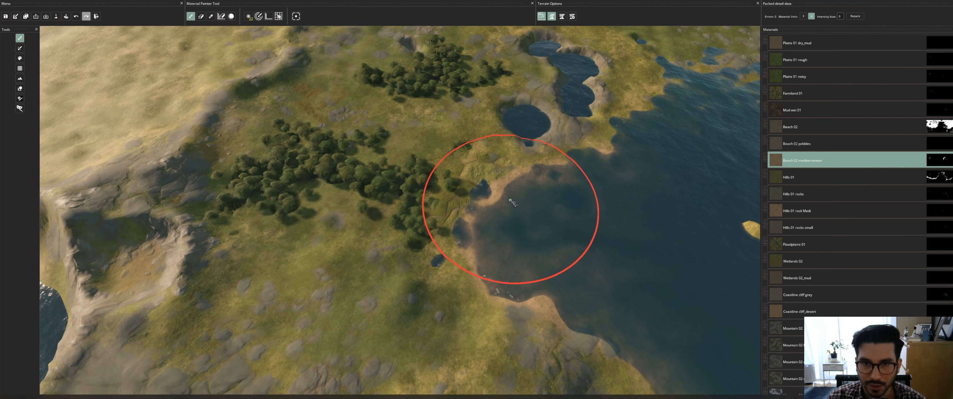
key("ctrl+z")
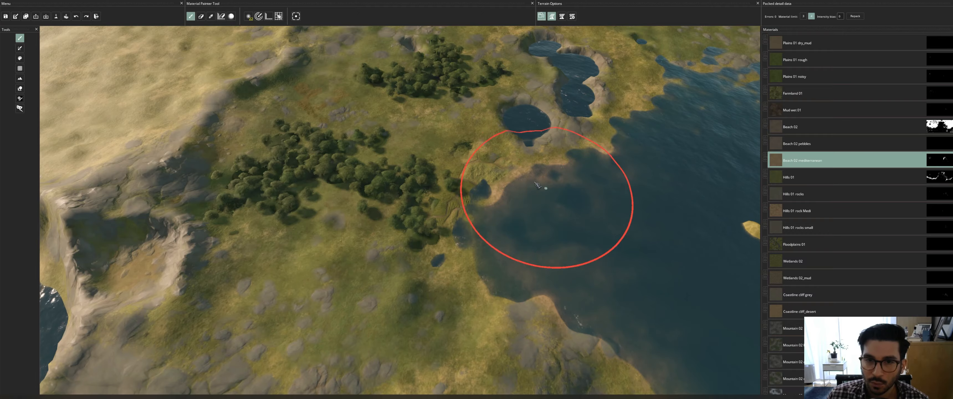
- Paint Beach 02 mediterranean sand along the jagged inlets beside the rocky headland, undoing the first stroke and using a smaller brush
scroll(591, 237, "down", 5)
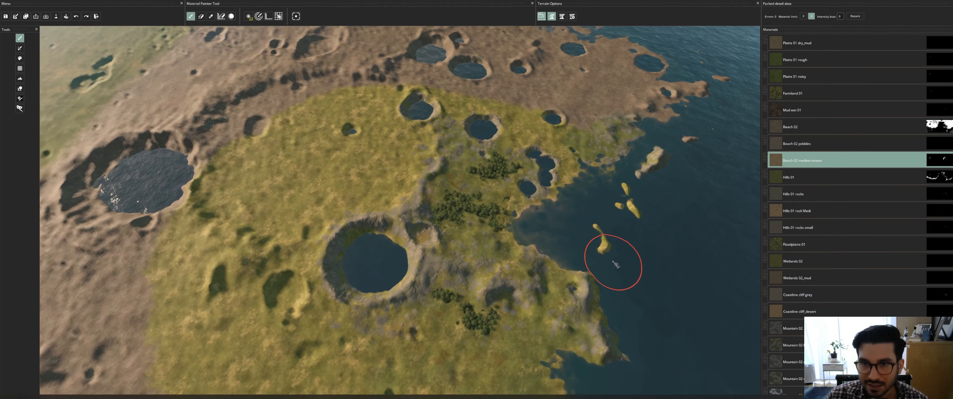
middle_click_drag(616, 264, 542, 230)
scroll(533, 216, "up", 5)
left_click(504, 260)
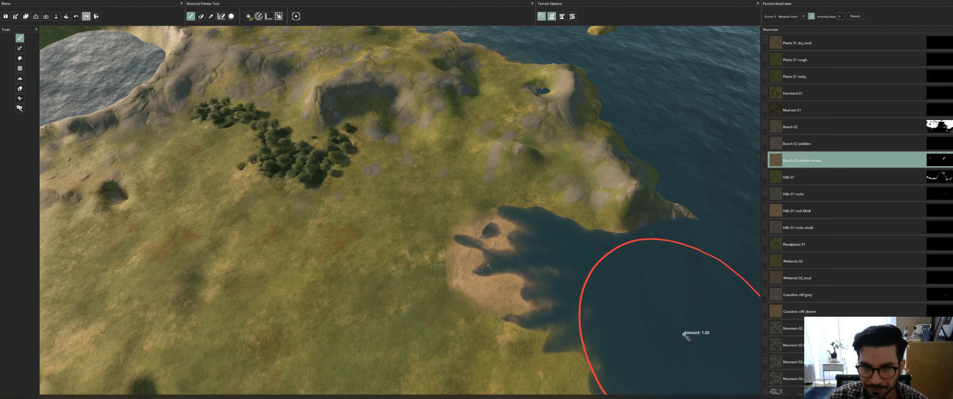
key("ctrl+z")
scroll(606, 280, "down", 10, "ctrl")
mouse_move(688, 317)
left_mouse_down()
mouse_move(576, 250)
mouse_move(494, 266)
mouse_move(521, 268)
mouse_move(584, 314)
mouse_move(638, 313)
left_mouse_up()
middle_click_drag(655, 309, 636, 288)
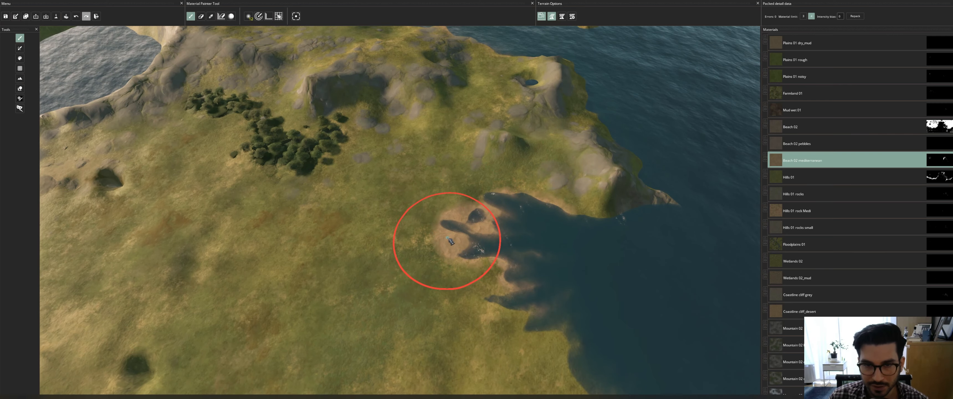
left_click_drag(448, 238, 459, 244)
mouse_move(592, 301)
left_mouse_down()
mouse_move(557, 300)
mouse_move(619, 338)
mouse_move(607, 373)
mouse_move(626, 318)
left_mouse_up()
middle_click_drag(652, 291, 615, 264)
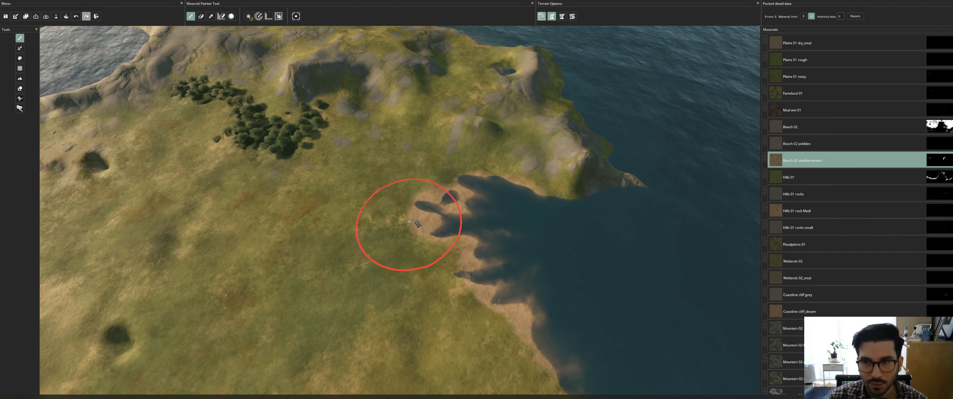
- Try blending Northern Plains grass into the inland edge of the inlets' sand with a smaller brush at amount 0.1
scroll(819, 160, "up", 2)
scroll(819, 159, "down", 10)
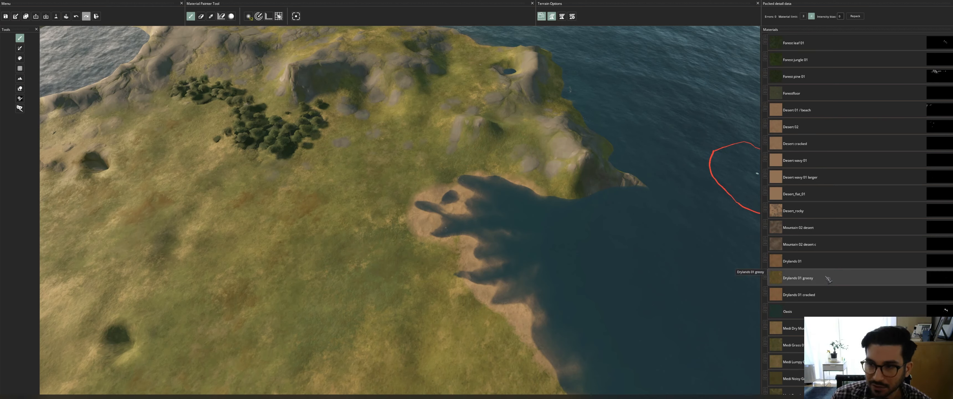
scroll(813, 361, "down", 4)
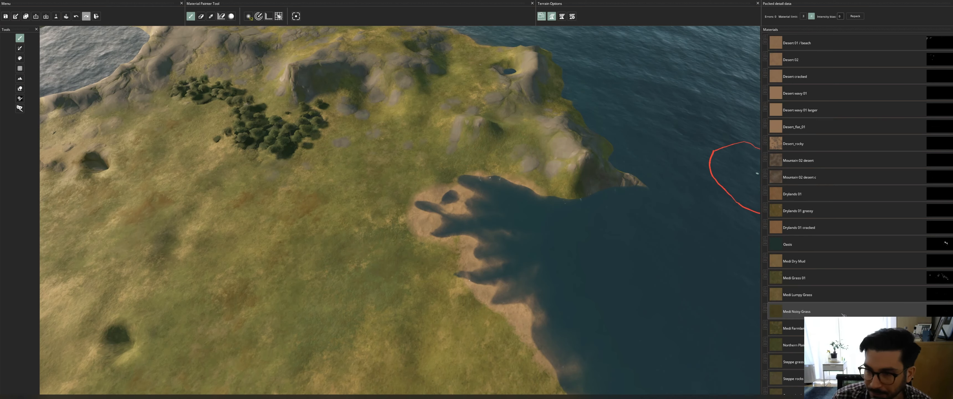
left_click(784, 345)
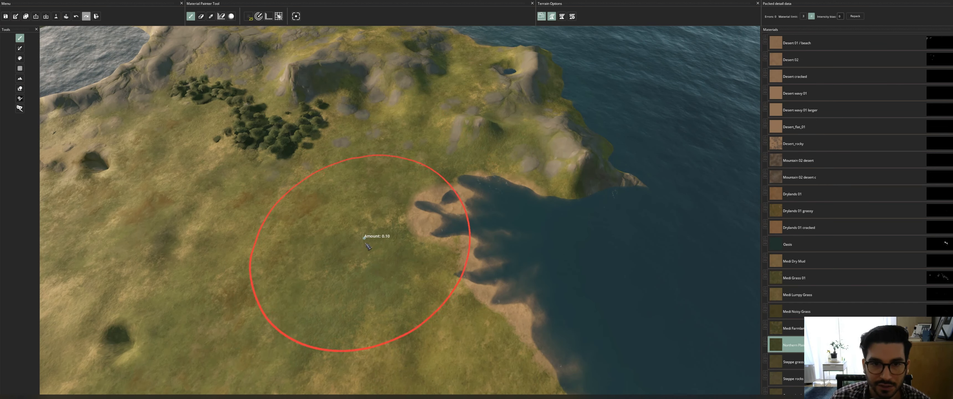
scroll(383, 221, "down", 5, "ctrl")
right_click(377, 215)
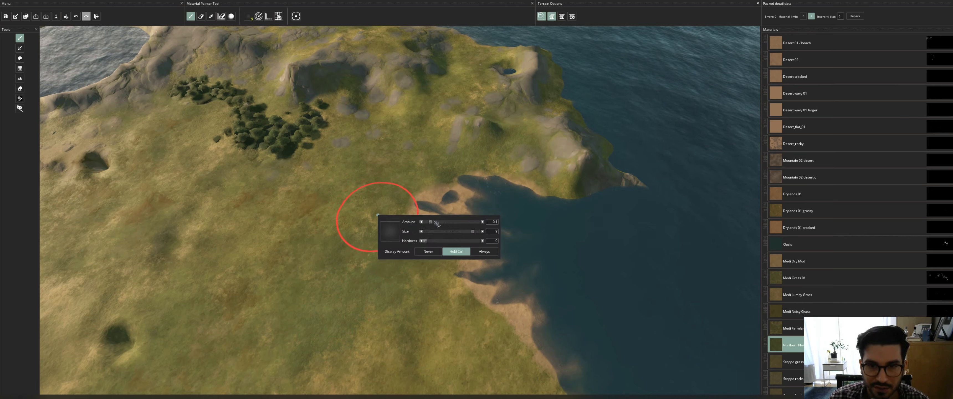
left_click(373, 232)
scroll(406, 232, "down", 5, "ctrl")
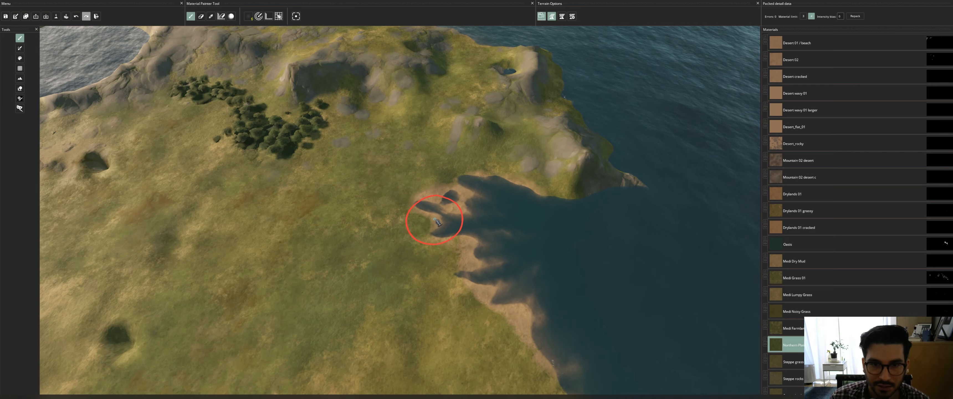
middle_click_drag(462, 222, 455, 237)
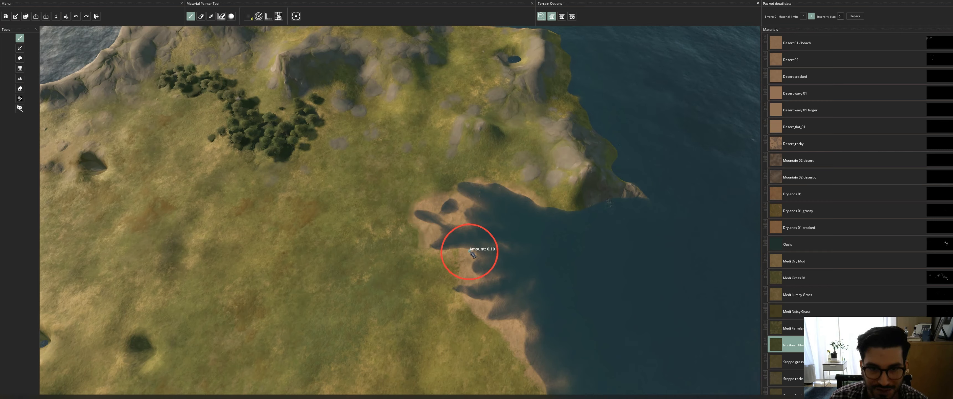
- Paint Medi Grass 01 over the inland edge of the inlets' sand with a small brush, leaving a thin beach strip
left_click(793, 278)
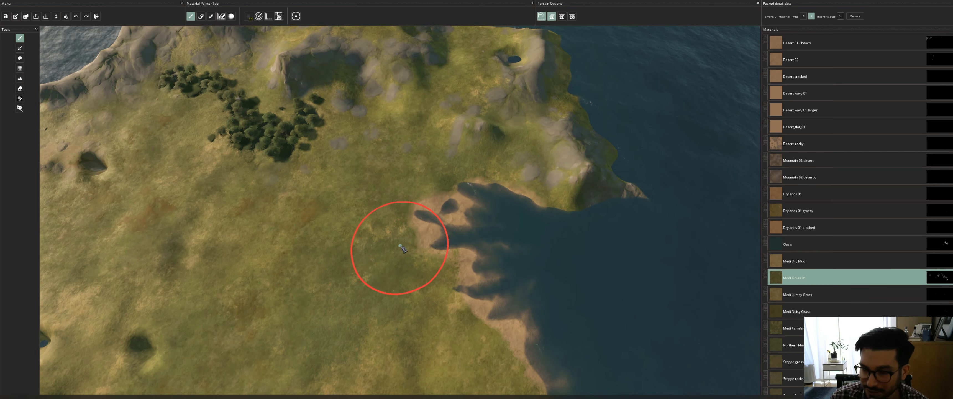
right_click(402, 248)
left_click(381, 232)
scroll(376, 237, "down", 3, "ctrl")
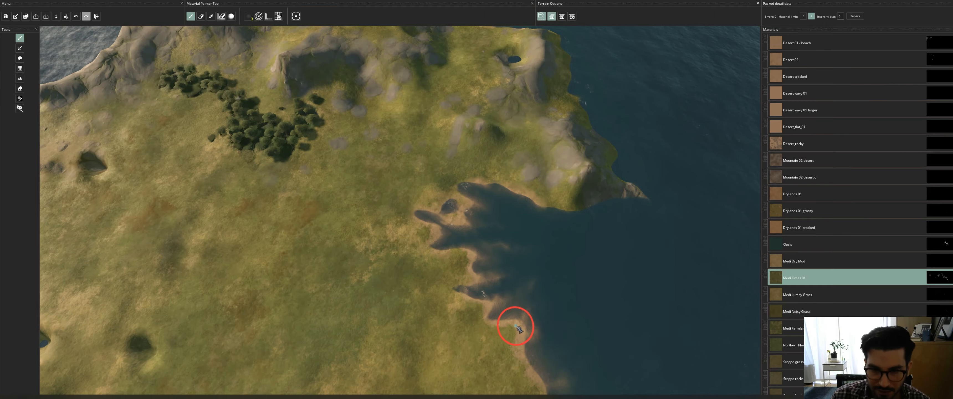
- Paint Coastline cliff grey over the steep seaward cliffs of the rocky headland beside the jagged inlets
scroll(521, 351, "down", 10)
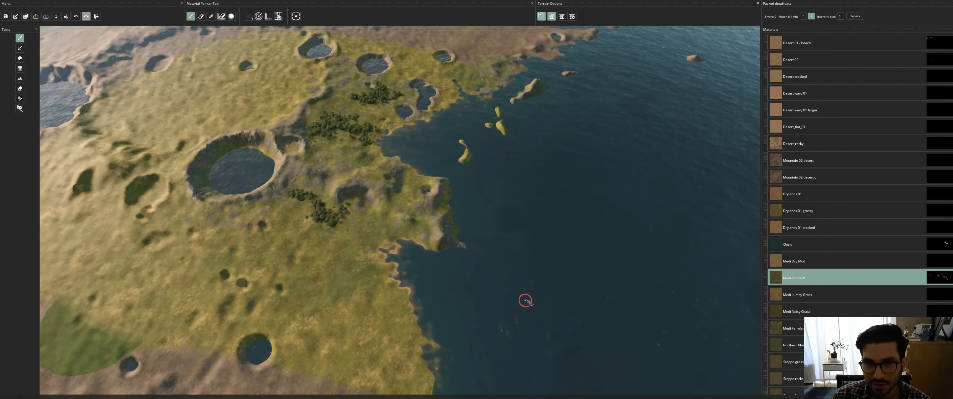
scroll(525, 301, "up", 8)
scroll(832, 236, "up", 2)
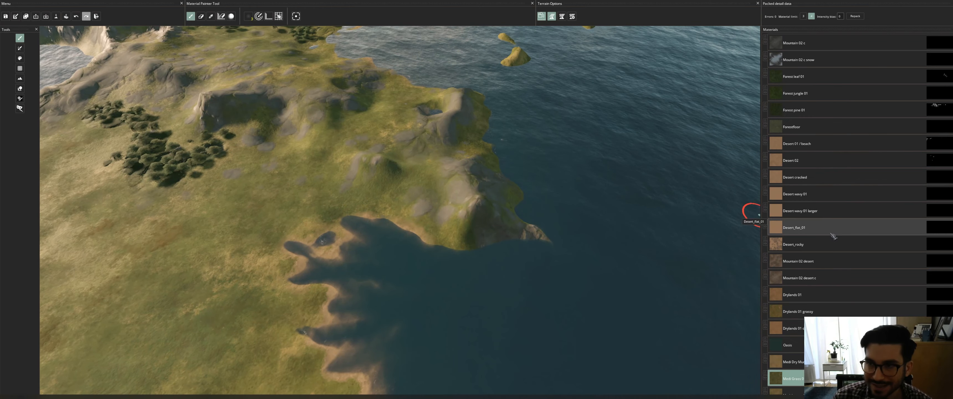
scroll(832, 236, "up", 5)
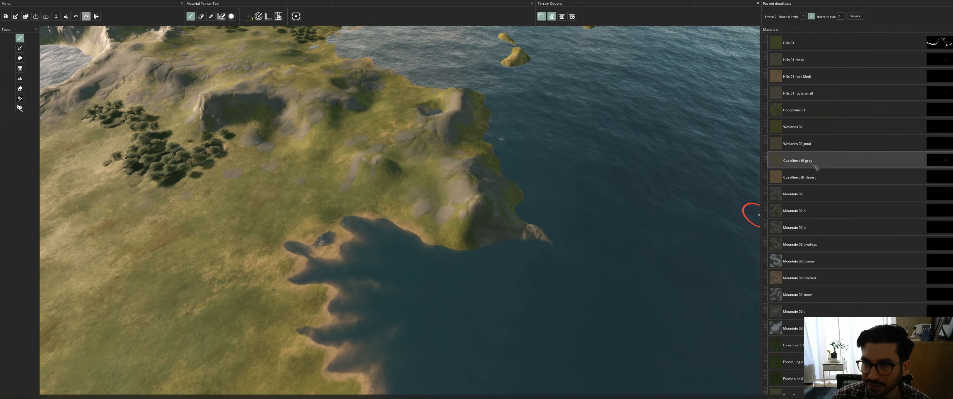
left_click(813, 163)
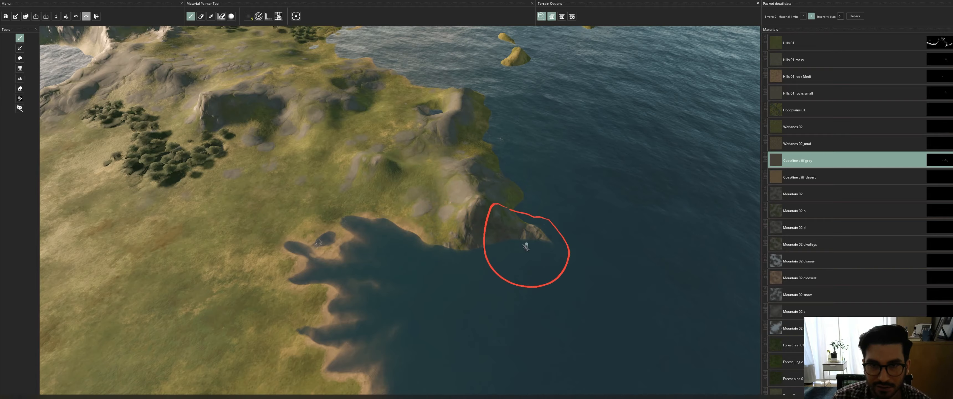
middle_click_drag(526, 244, 516, 236)
middle_click_drag(518, 171, 580, 255)
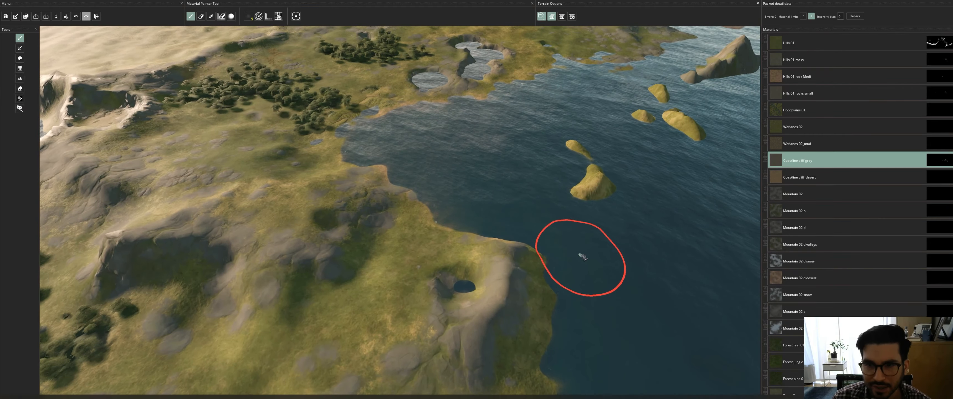
left_click(589, 198)
middle_click_drag(679, 200, 576, 240)
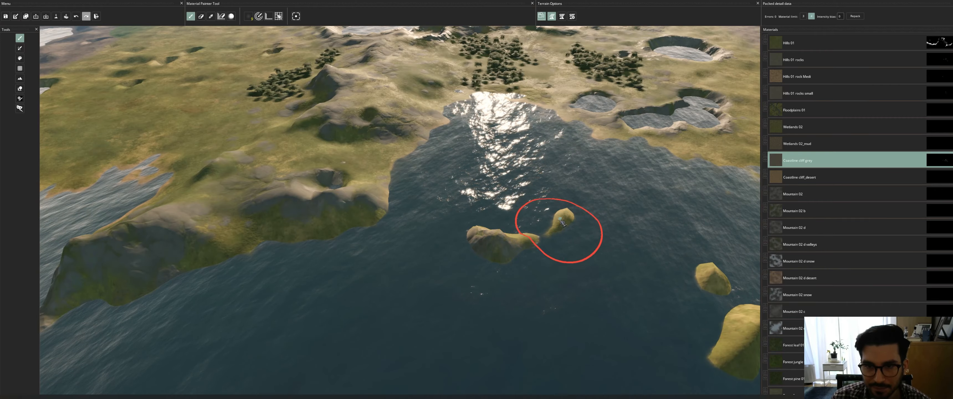
- Examine the painted headland, hills, forests and bay from several angles and distances
mouse_move(557, 232)
middle_mouse_down()
mouse_move(501, 262)
mouse_move(496, 225)
mouse_move(555, 305)
middle_mouse_up()
middle_click_drag(474, 225, 587, 234)
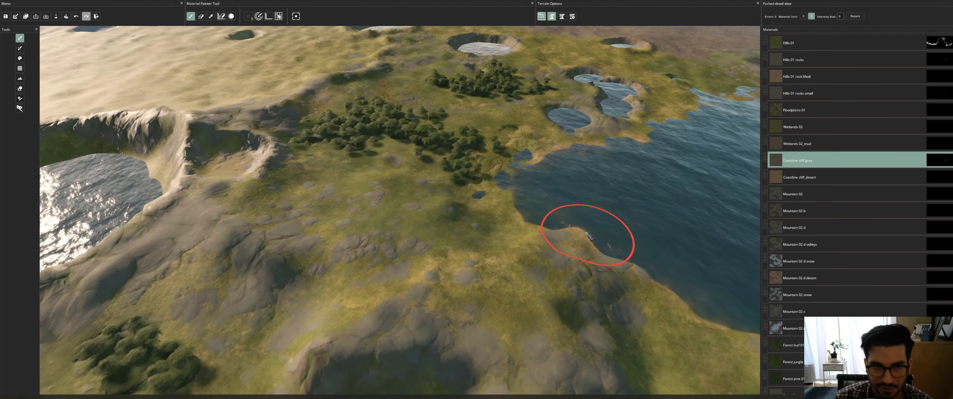
scroll(640, 261, "down", 5)
middle_click_drag(640, 261, 617, 210)
scroll(589, 208, "up", 6)
scroll(639, 225, "down", 5)
scroll(639, 226, "up", 5)
scroll(572, 213, "down", 5)
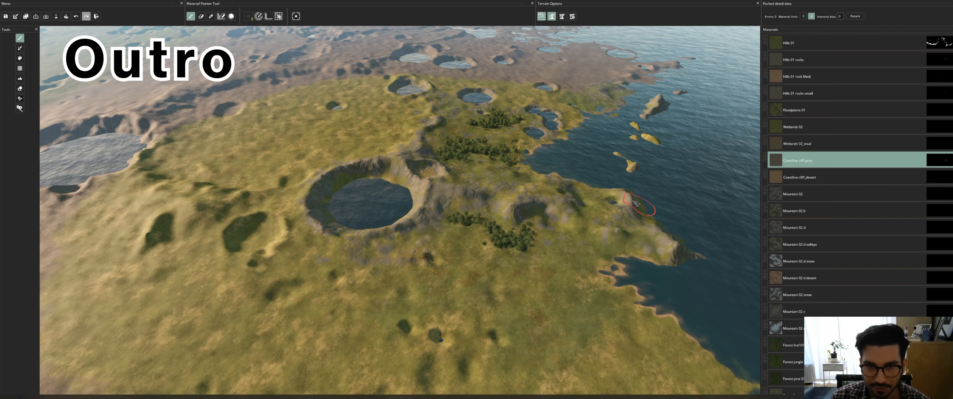
middle_click_drag(579, 175, 581, 181)
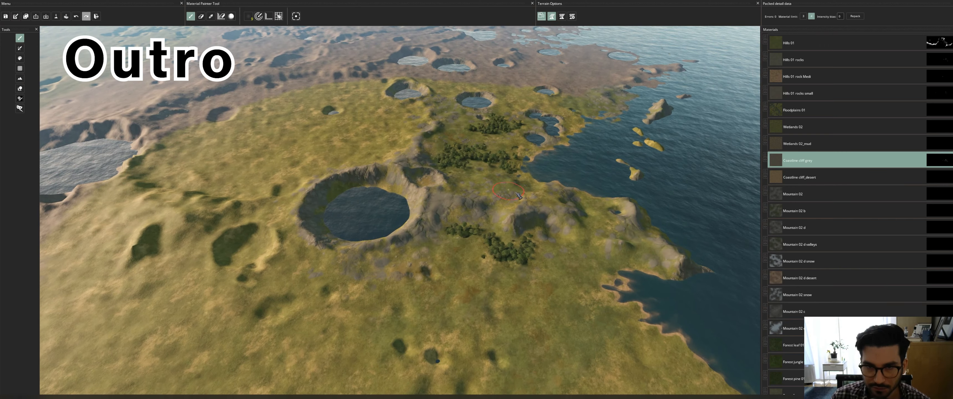
- Survey the whole Mars map, and inspect the painted peninsula with its large crater and forested bay up close
scroll(518, 195, "down", 10)
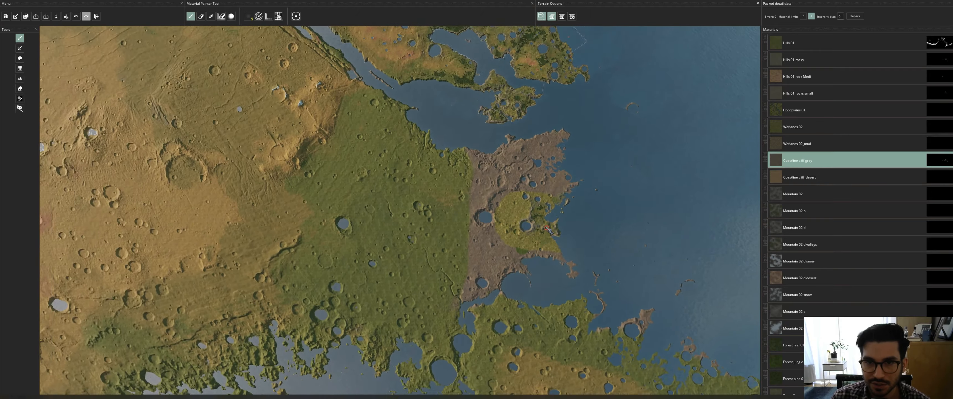
scroll(547, 227, "down", 5)
middle_click_drag(546, 228, 589, 223)
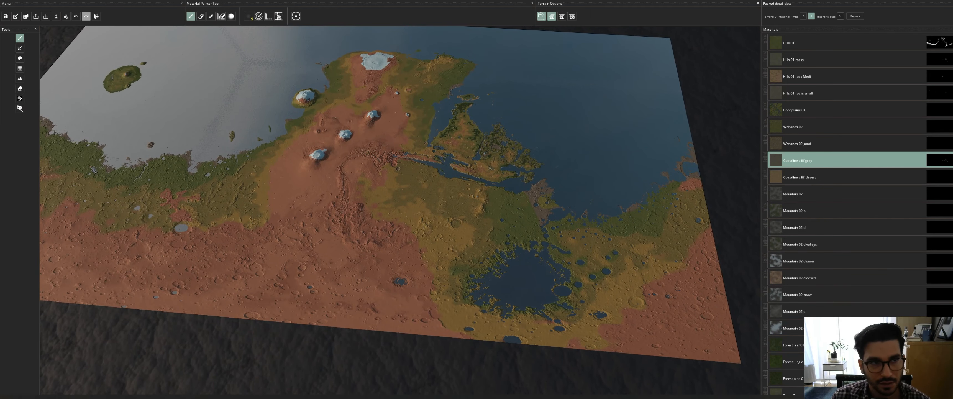
middle_click_drag(417, 165, 421, 175)
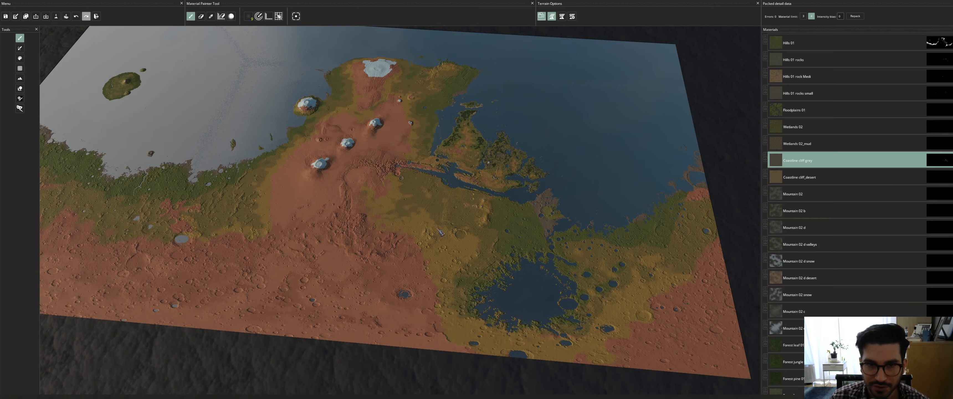
scroll(577, 206, "up", 10)
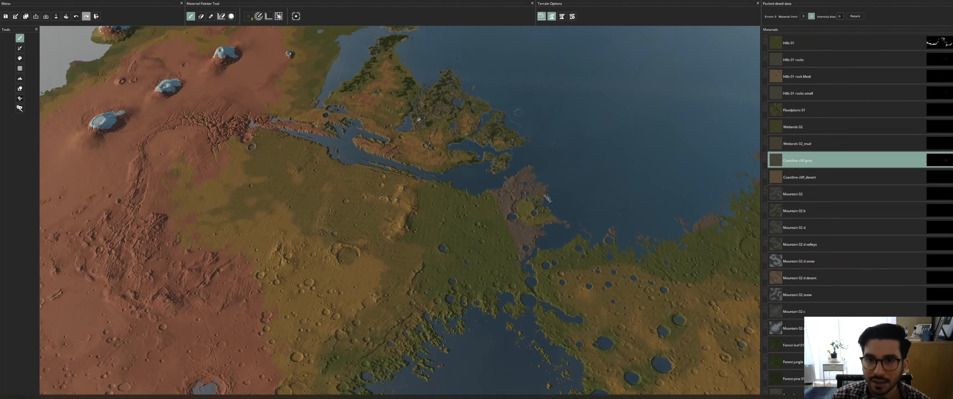
scroll(523, 221, "up", 10)
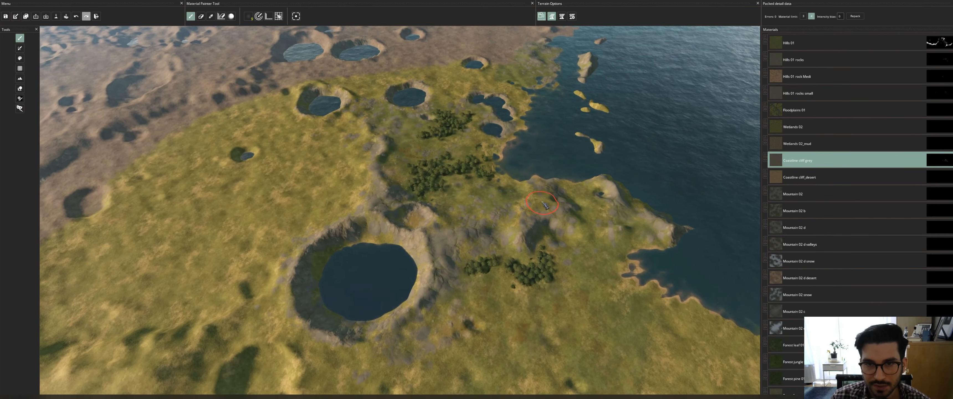
scroll(543, 202, "up", 3)
middle_click_drag(544, 170, 552, 232)
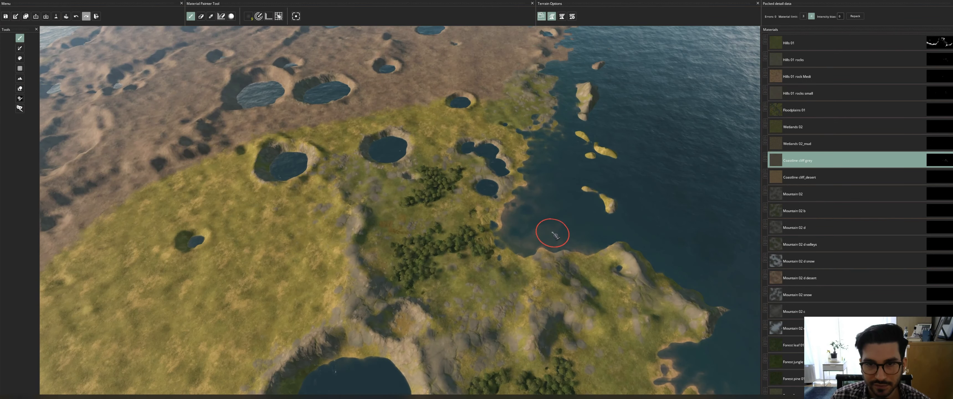
scroll(551, 241, "up", 8)
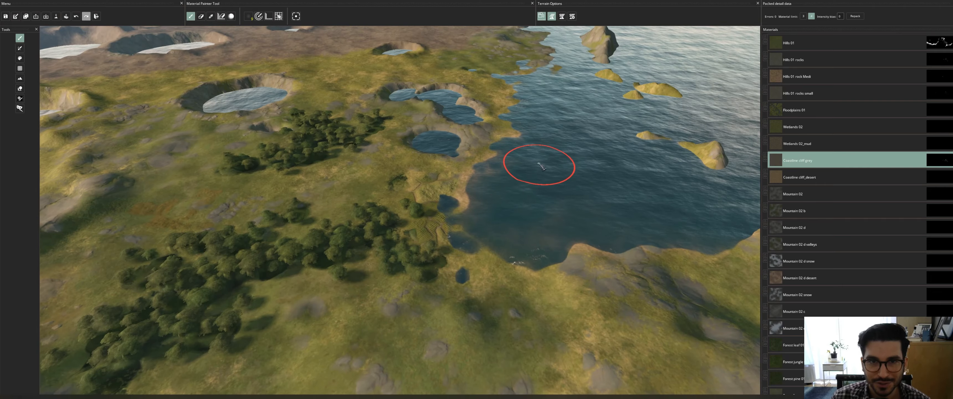
middle_click_drag(539, 163, 578, 213)
middle_click_drag(571, 241, 574, 199)
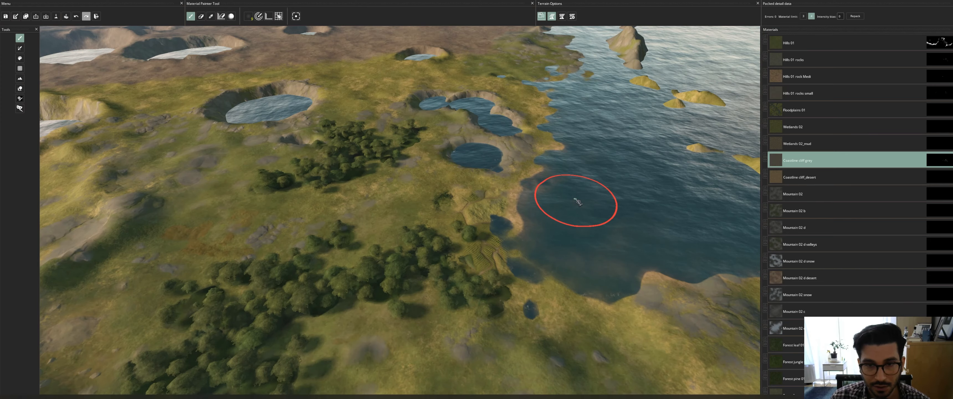
scroll(545, 211, "down", 10)
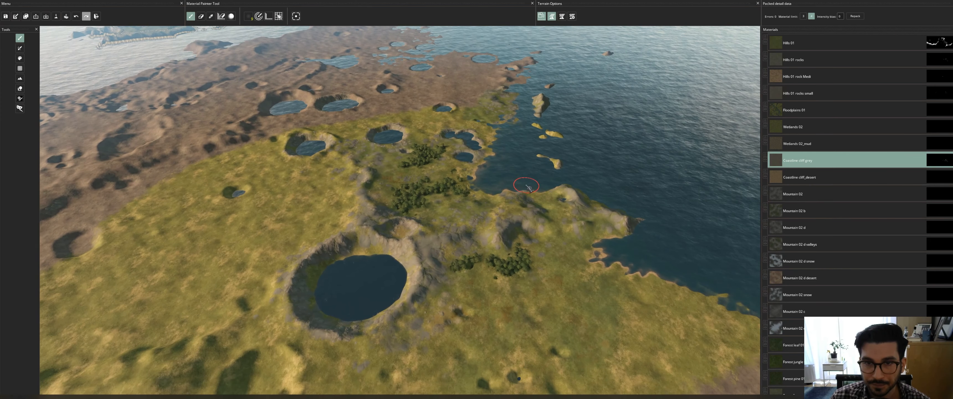